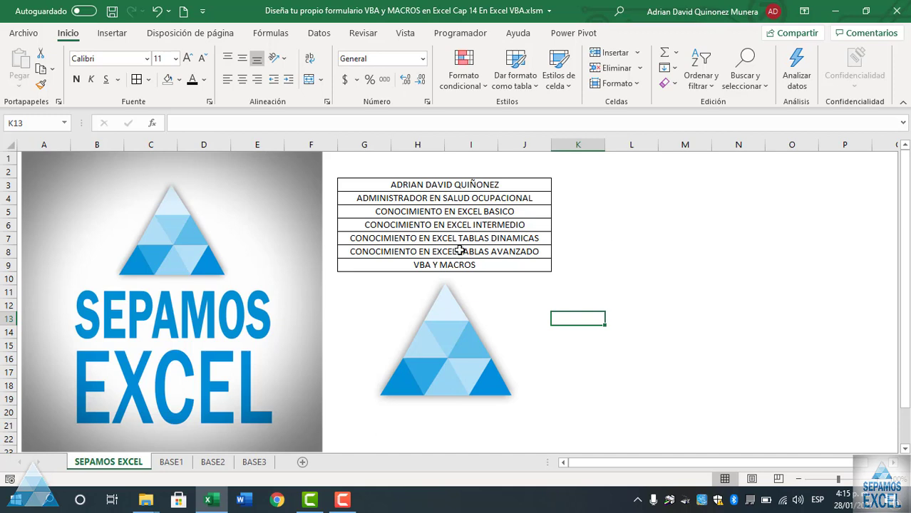
# Look over the BASE1 contact table, preview the BASE2 and BASE3 sheets, then return to BASE1.
pyautogui.click(631, 246)
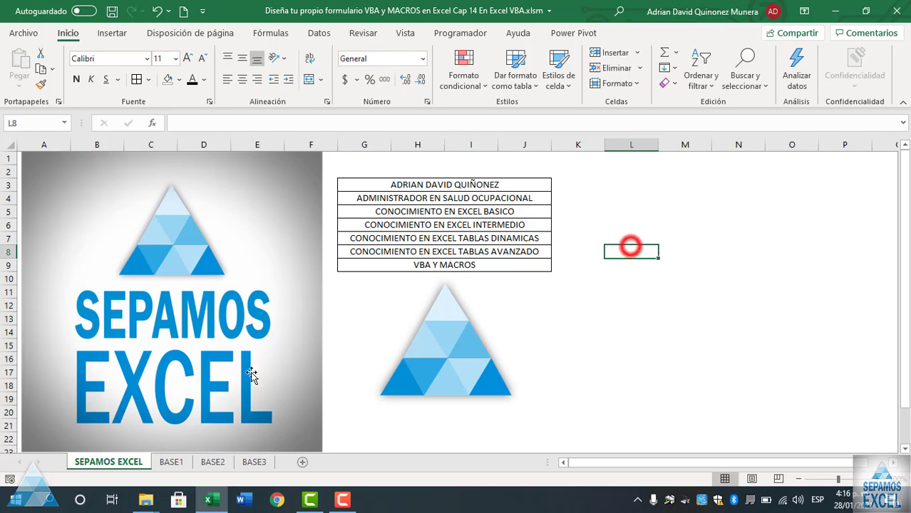
pyautogui.click(170, 463)
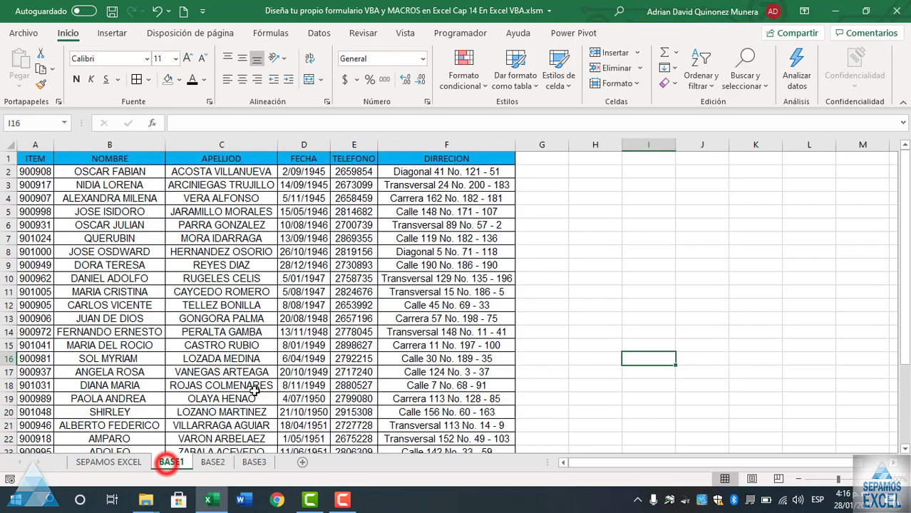
pyautogui.click(577, 247)
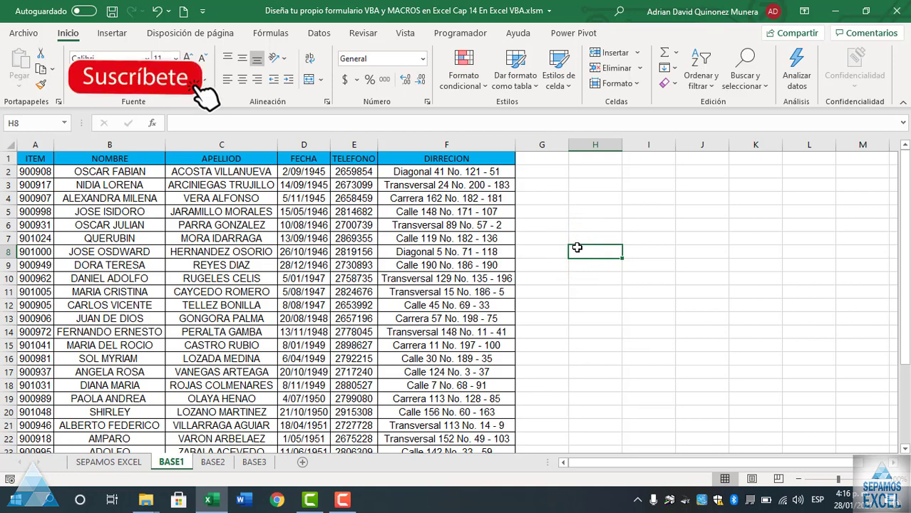
pyautogui.click(563, 176)
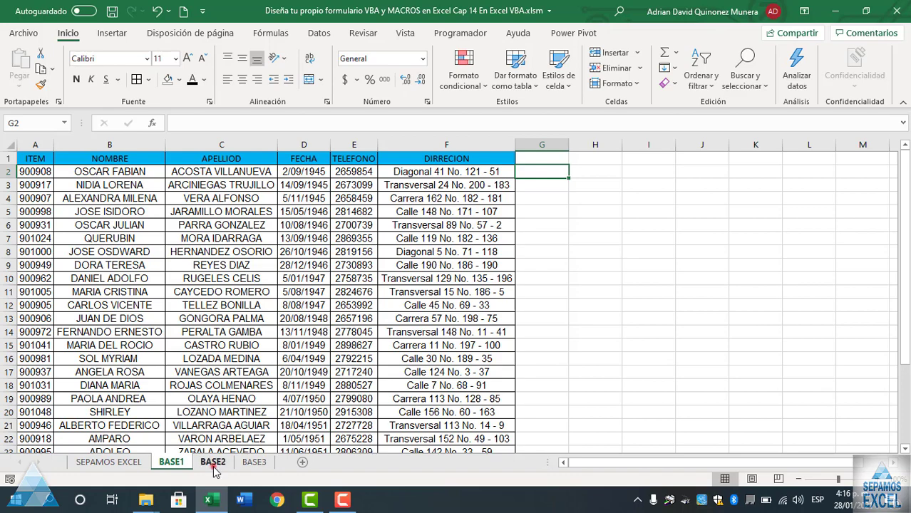
pyautogui.click(214, 464)
pyautogui.click(254, 462)
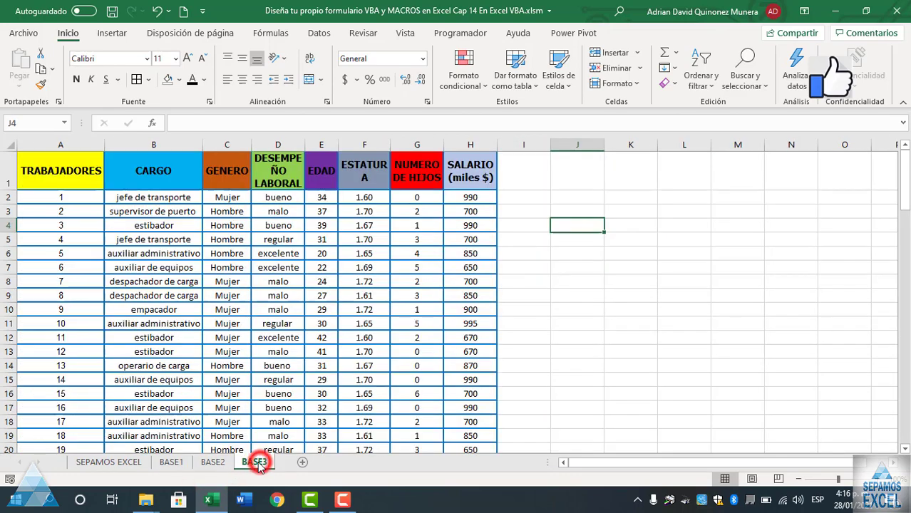
pyautogui.click(172, 463)
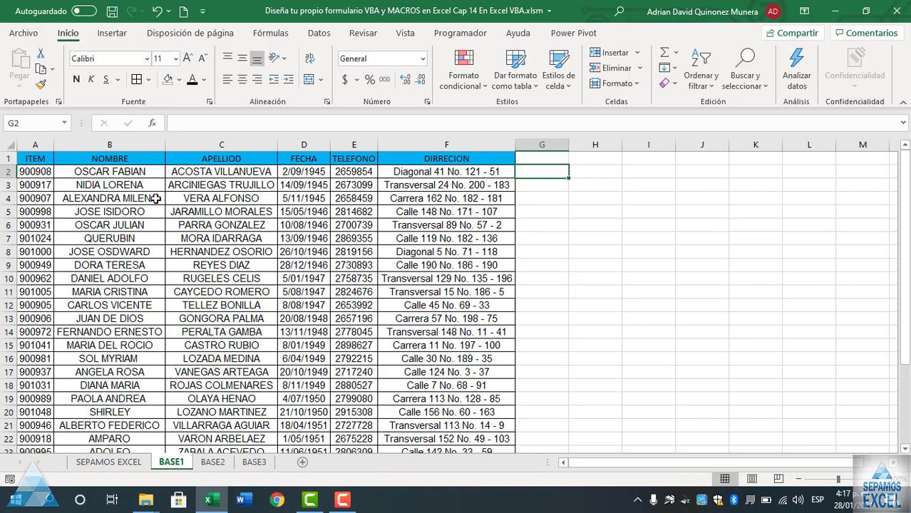
pyautogui.scroll(-3, 451, 246)
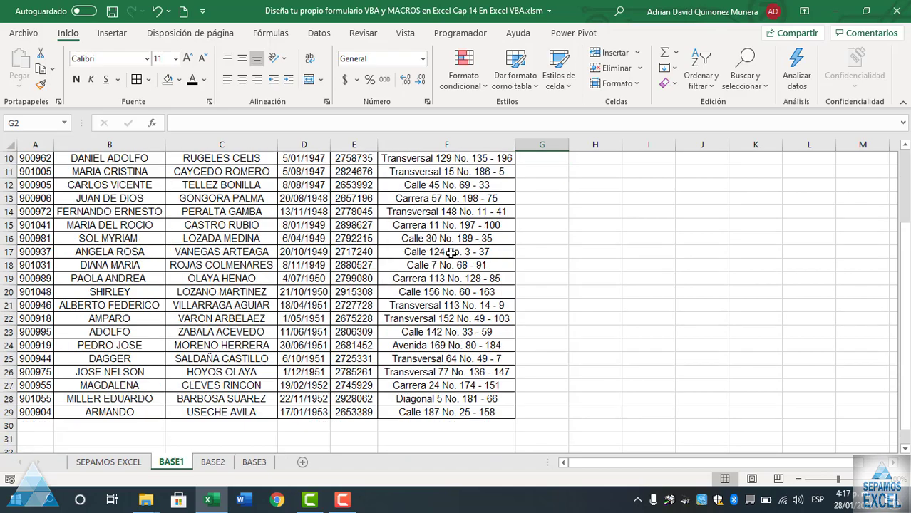
pyautogui.scroll(3, 450, 246)
pyautogui.click(212, 462)
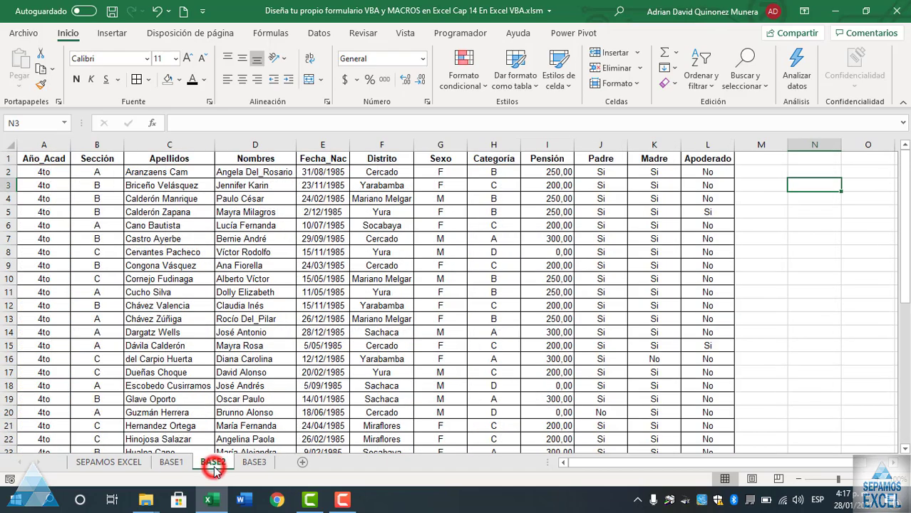
pyautogui.scroll(-3, 315, 262)
pyautogui.scroll(3, 311, 265)
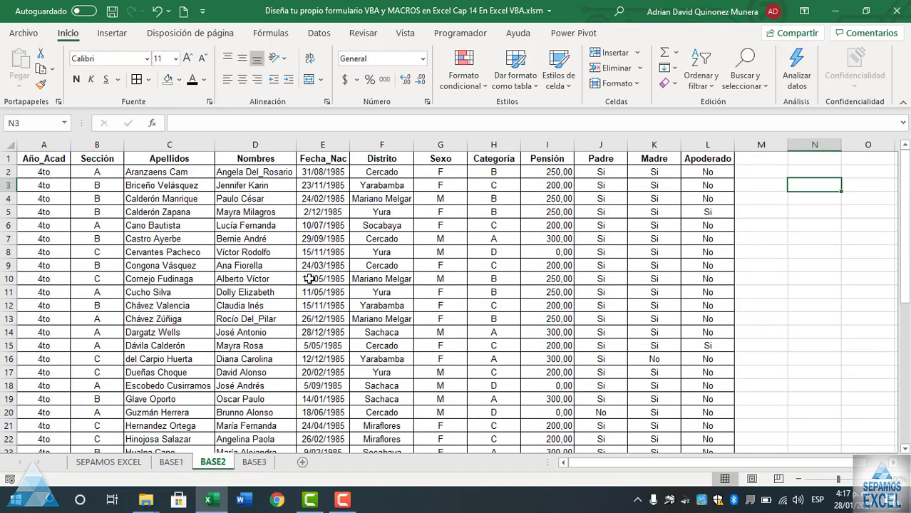
pyautogui.click(256, 462)
pyautogui.scroll(-3, 289, 287)
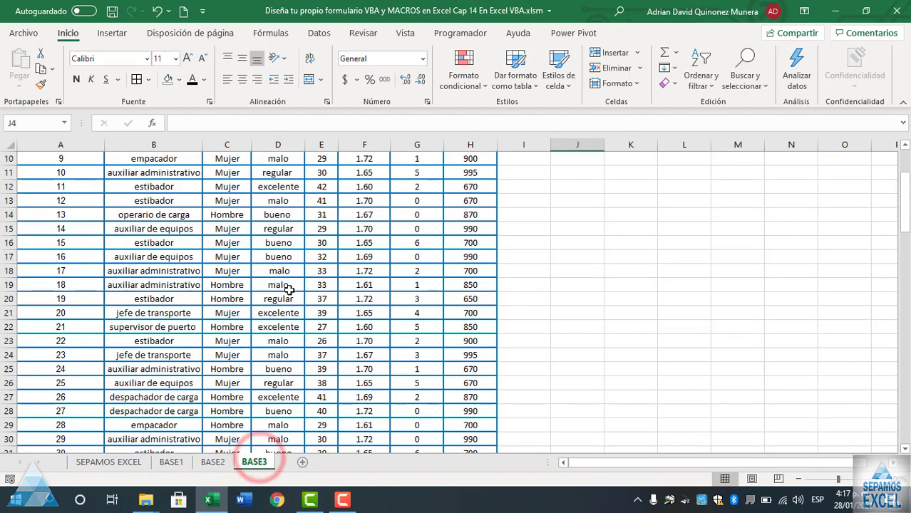
pyautogui.scroll(3, 289, 288)
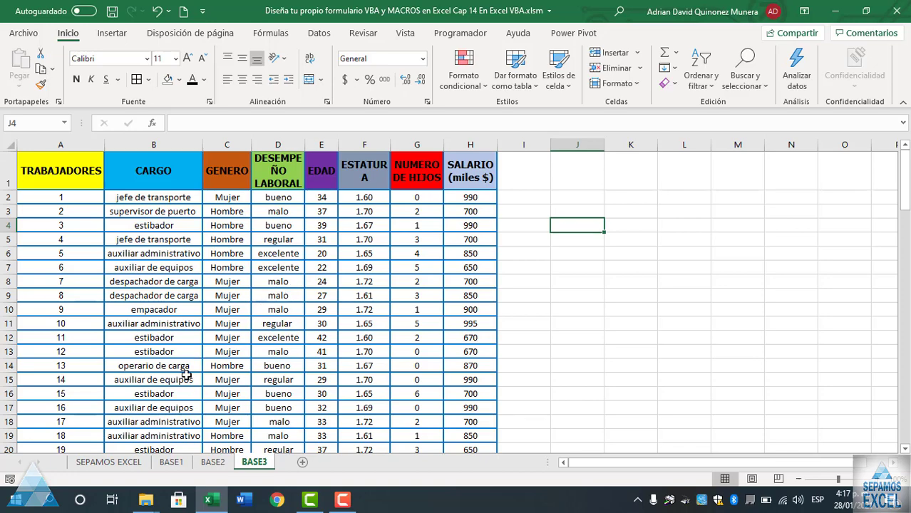
pyautogui.click(171, 462)
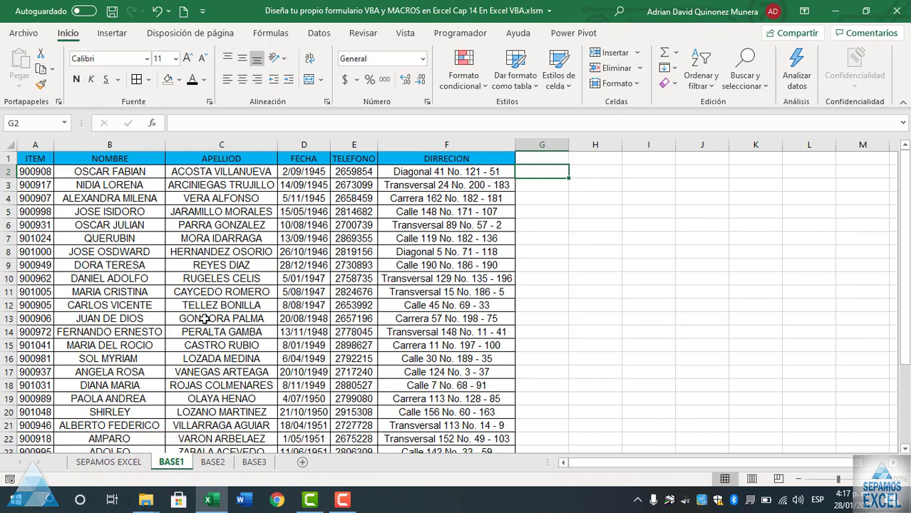
pyautogui.scroll(-2, 204, 319)
pyautogui.scroll(2, 207, 310)
# Correct the BASE1 header in C1 from APELLIOD to APELLIDO.
pyautogui.click(222, 158)
pyautogui.click(235, 125)
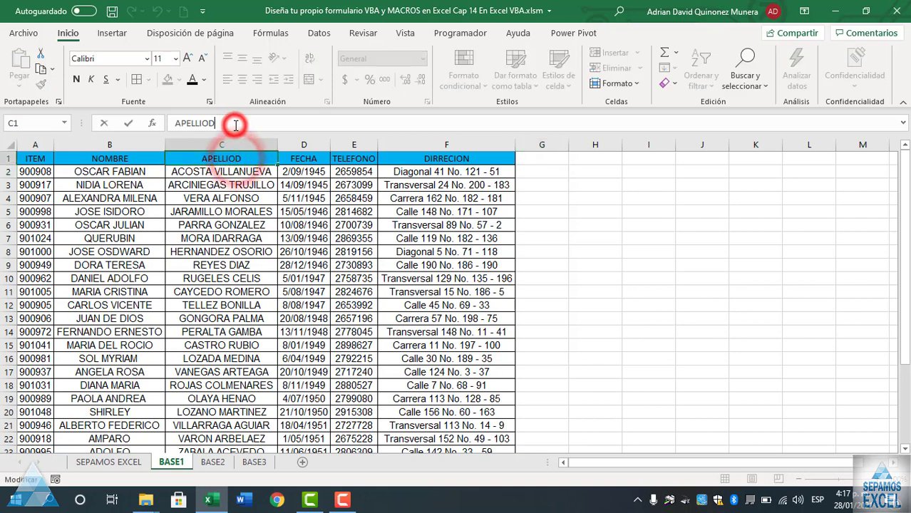
pyautogui.press('BackSpace')
pyautogui.press('BackSpace')
pyautogui.write('do')
pyautogui.press('BackSpace')
pyautogui.press('BackSpace')
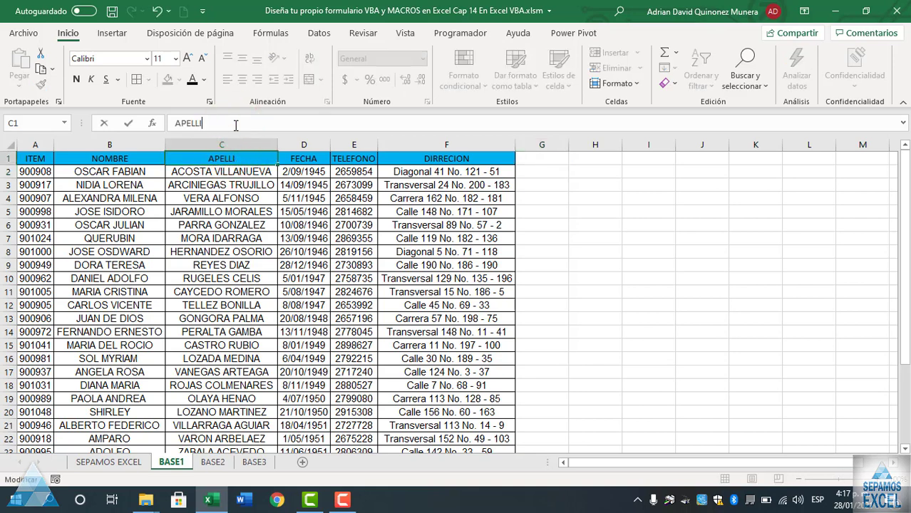
pyautogui.write('DO')
pyautogui.press('Return')
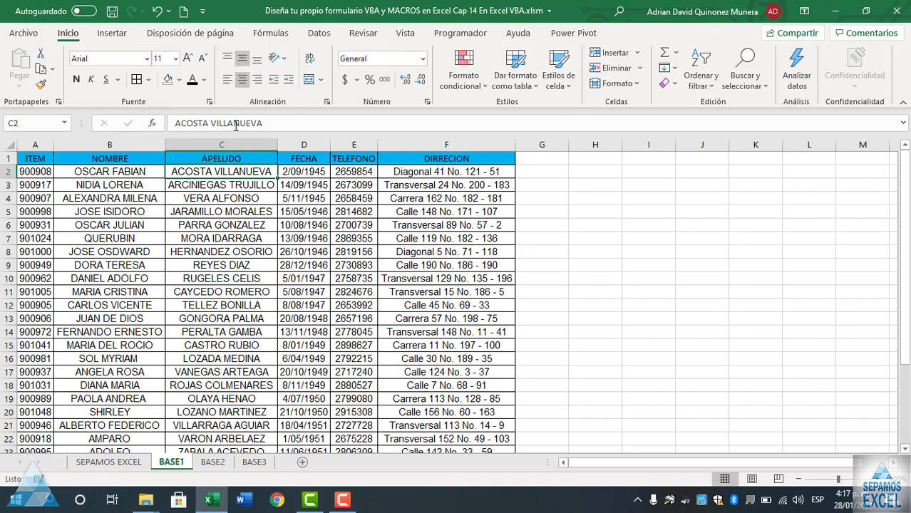
# Step through the BASE2 headers from Año_Acad to Madre, then open the BASE3 sheet.
pyautogui.click(204, 462)
pyautogui.click(43, 160)
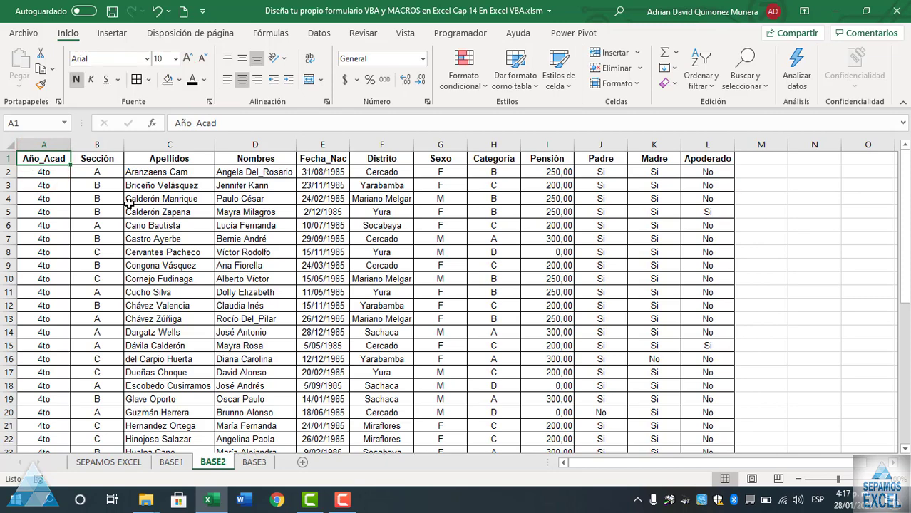
pyautogui.press('Right')
pyautogui.press('Right')
pyautogui.press('Right')
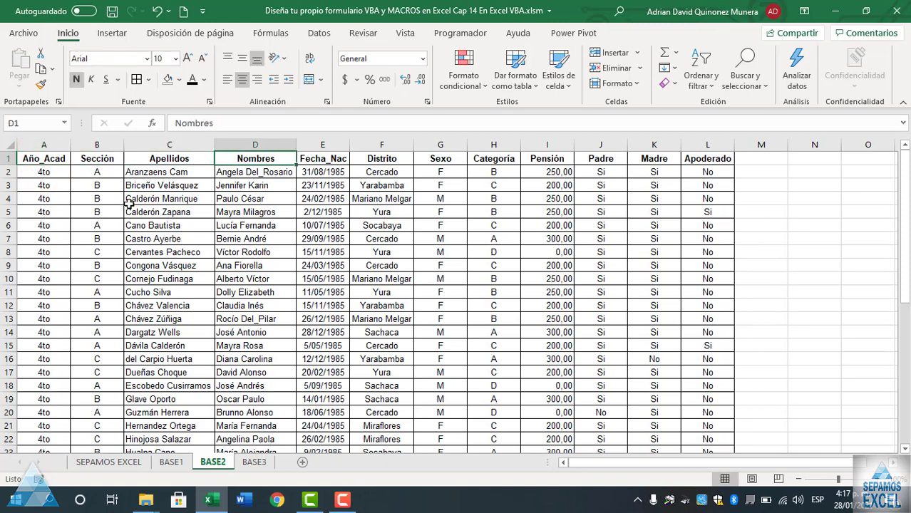
pyautogui.press('Right')
pyautogui.press('Right')
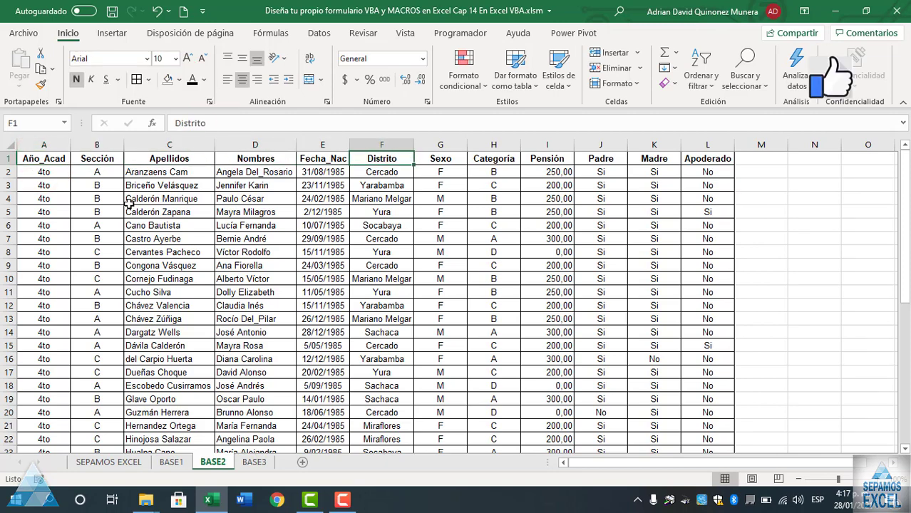
pyautogui.press('Right')
pyautogui.press('Right')
pyautogui.press('Right')
pyautogui.press('Right')
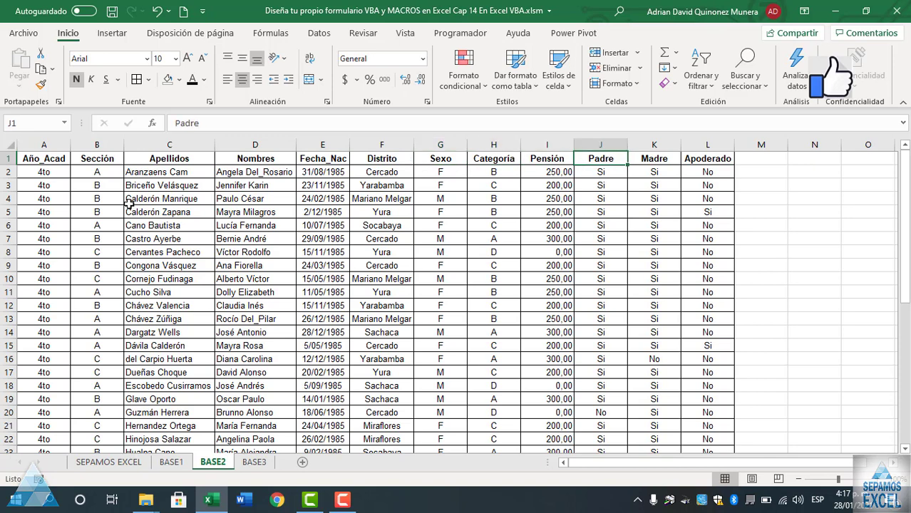
pyautogui.press('Right')
pyautogui.press('Right')
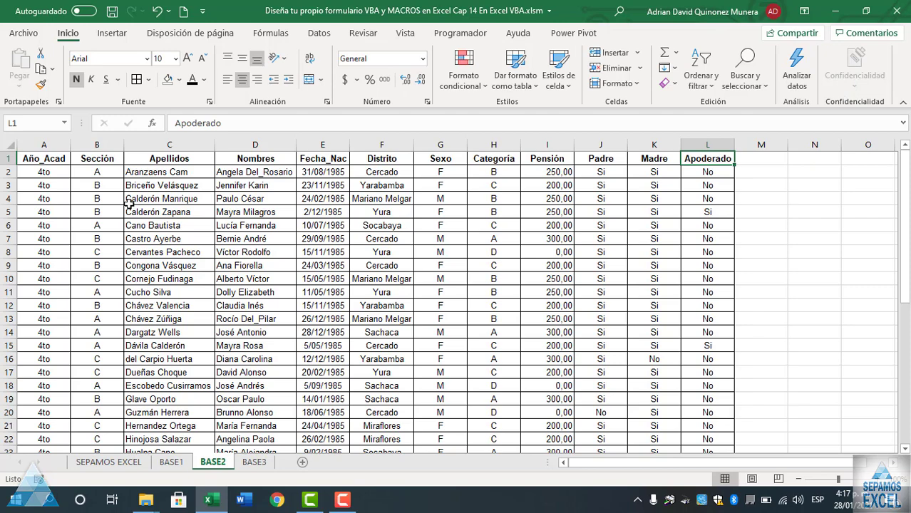
pyautogui.press('Left')
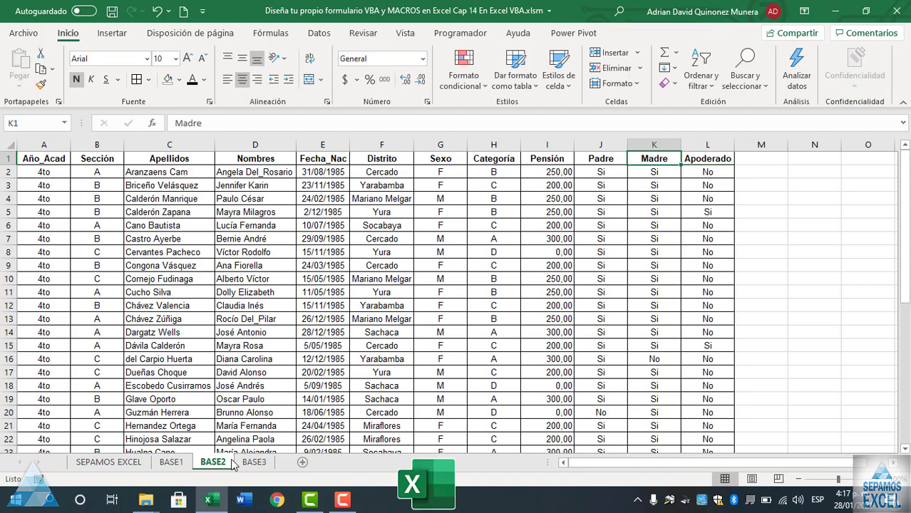
pyautogui.click(240, 463)
# Reduce the BASE3 header row A1:H1 to 10-point font.
pyautogui.moveTo(61, 171); pyautogui.dragTo(434, 177)
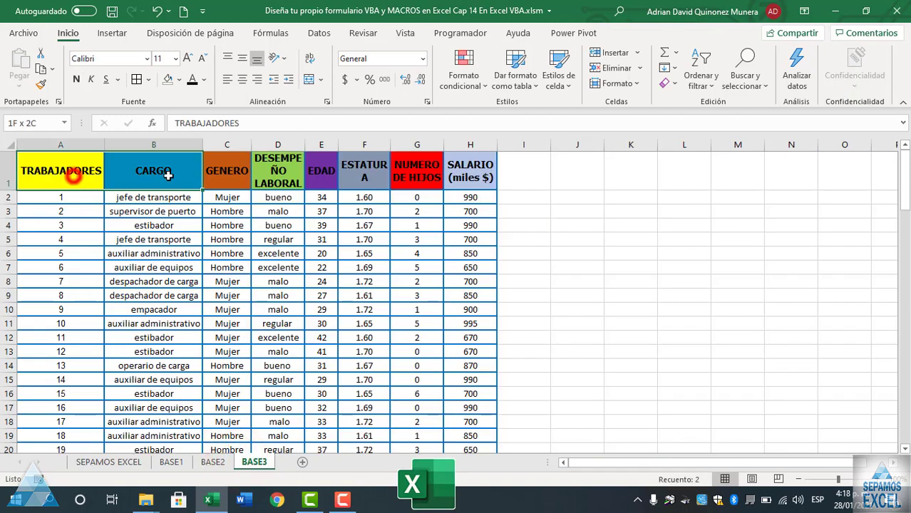
pyautogui.click(619, 281)
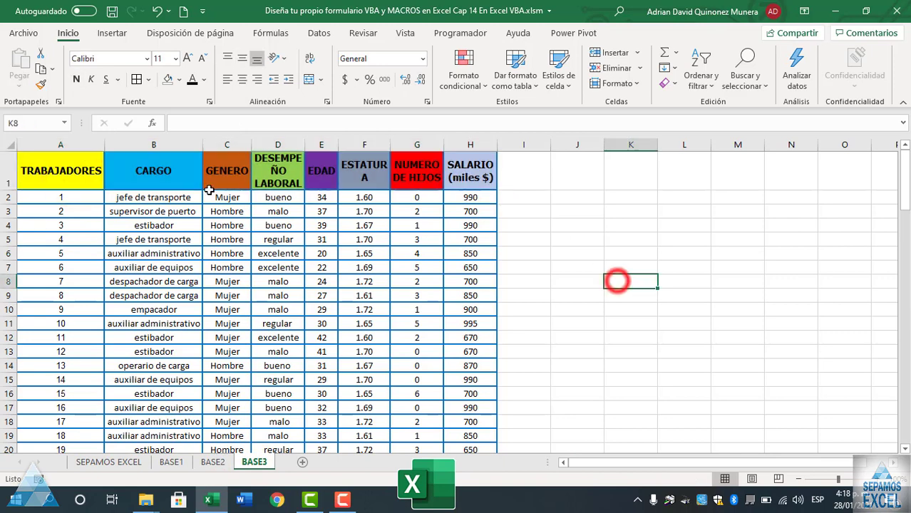
pyautogui.click(61, 171)
pyautogui.click(146, 171)
pyautogui.moveTo(60, 175); pyautogui.dragTo(471, 179)
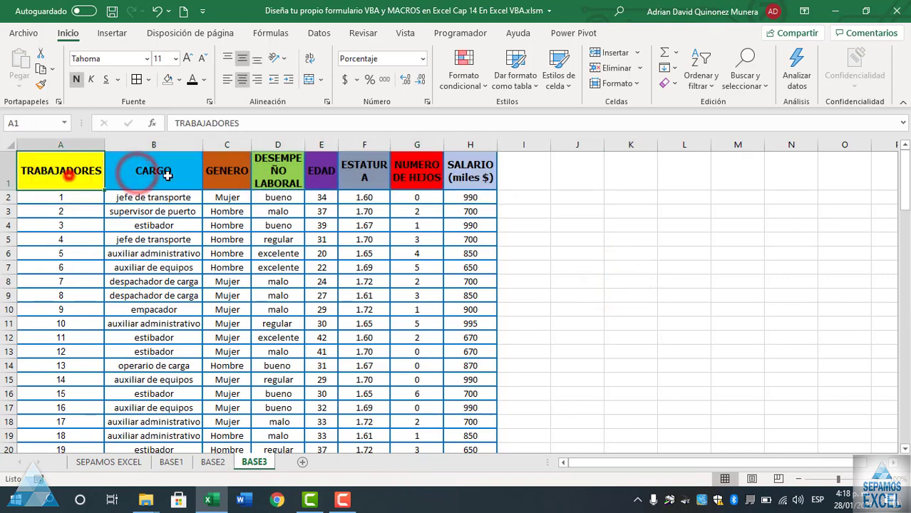
pyautogui.click(203, 58)
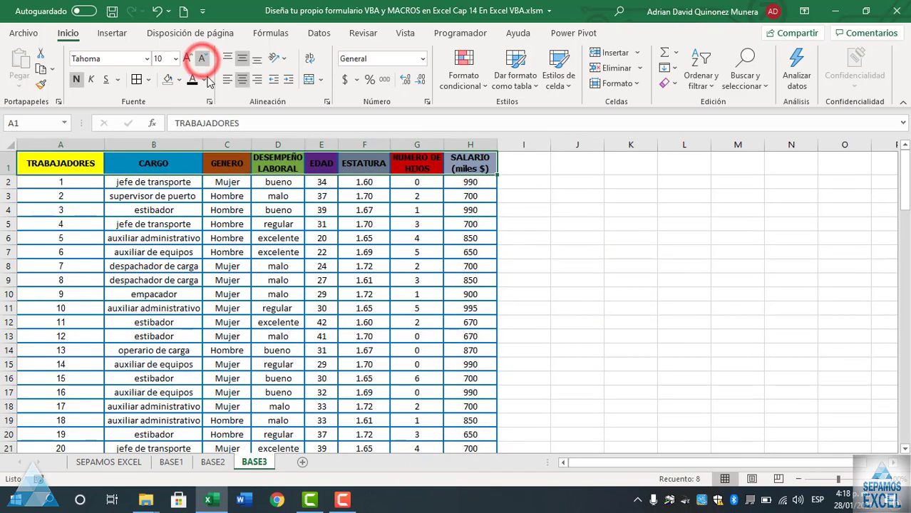
# Widen the DESEMPEÑO LABORAL column D to about 16,71 and return to BASE1.
pyautogui.click(260, 241)
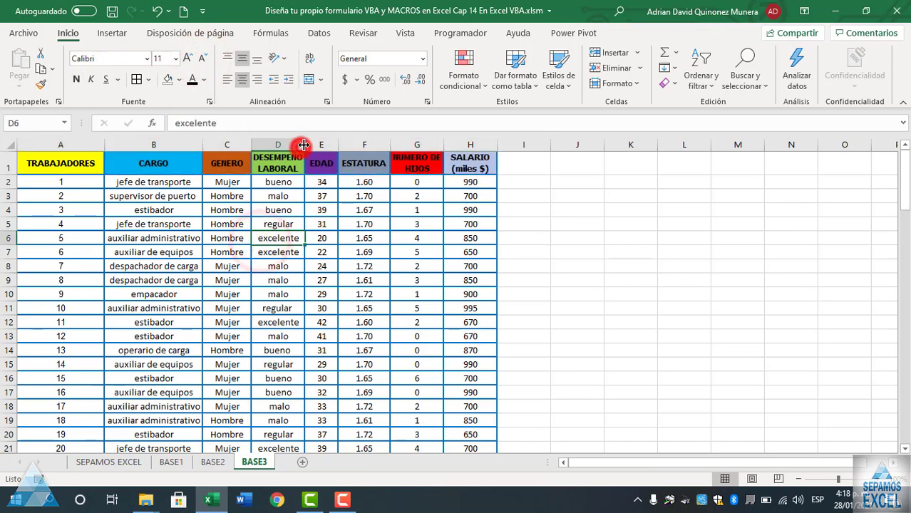
pyautogui.moveTo(305, 144); pyautogui.dragTo(333, 144)
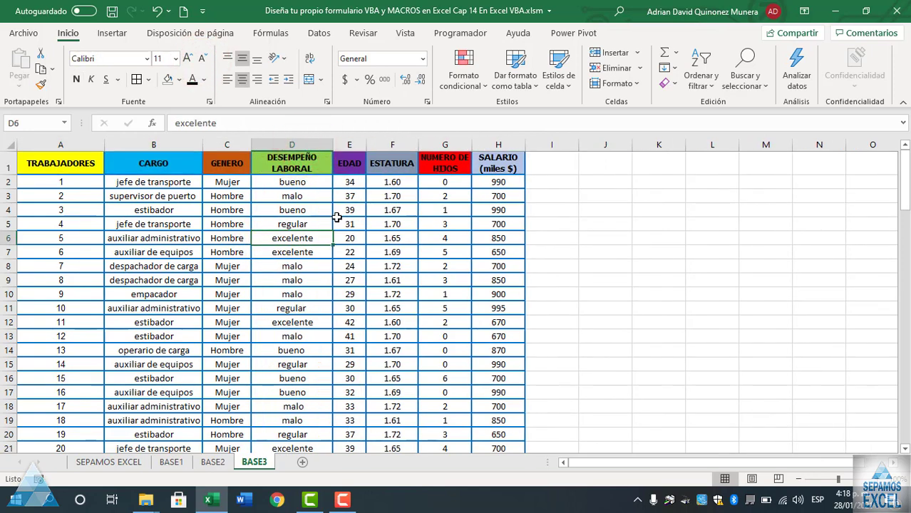
pyautogui.click(175, 237)
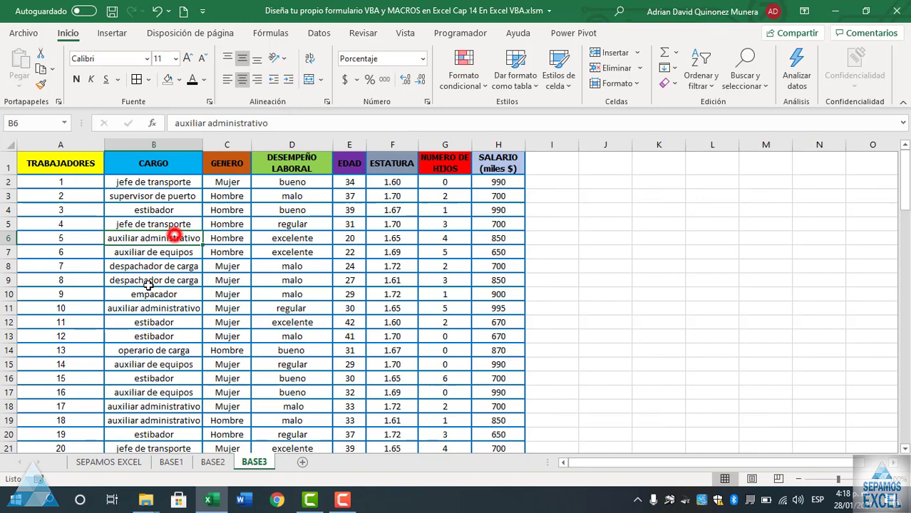
pyautogui.click(171, 462)
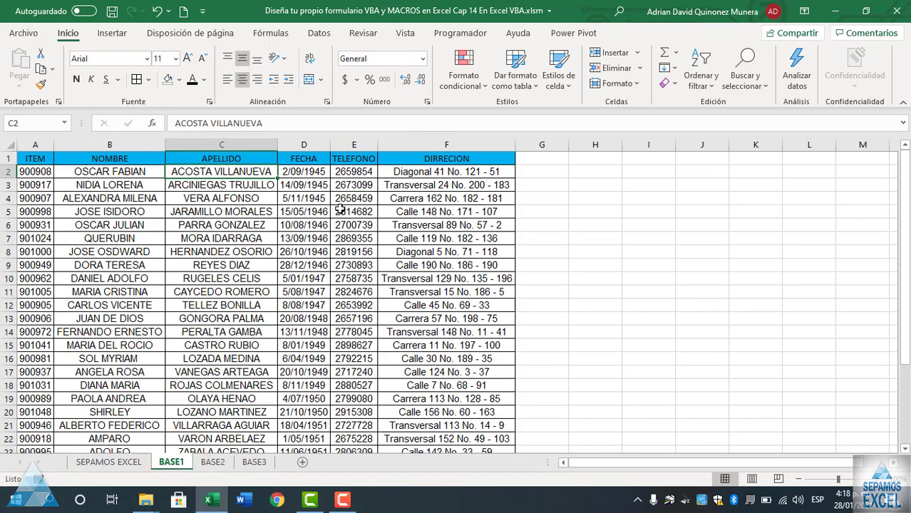
# Open the VBA editor from Programador and view UserForm2, UserForm3 and UserForm4 in the designer.
pyautogui.click(455, 35)
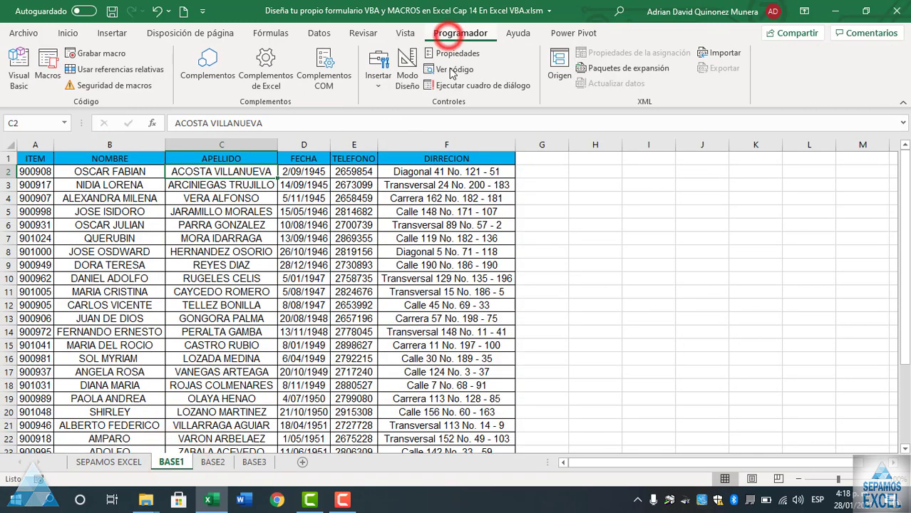
pyautogui.click(18, 65)
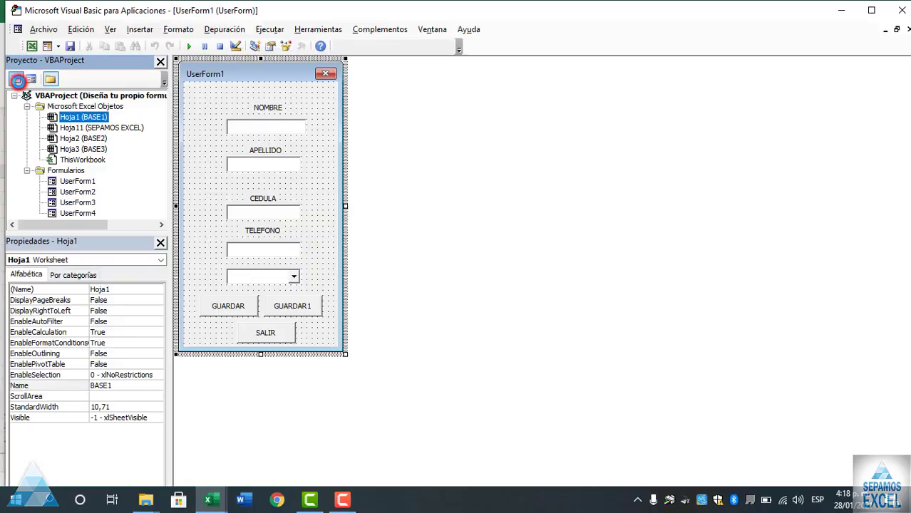
pyautogui.doubleClick(75, 182)
pyautogui.doubleClick(74, 192)
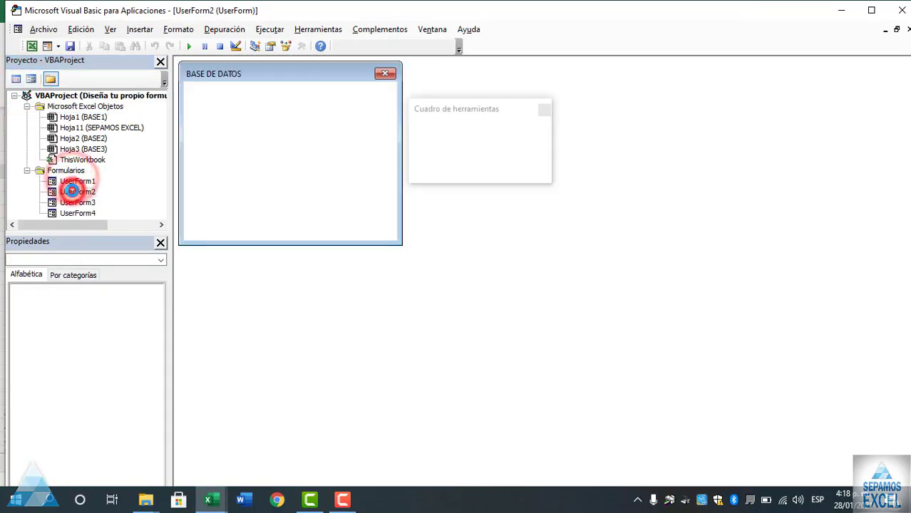
pyautogui.doubleClick(76, 203)
pyautogui.doubleClick(77, 213)
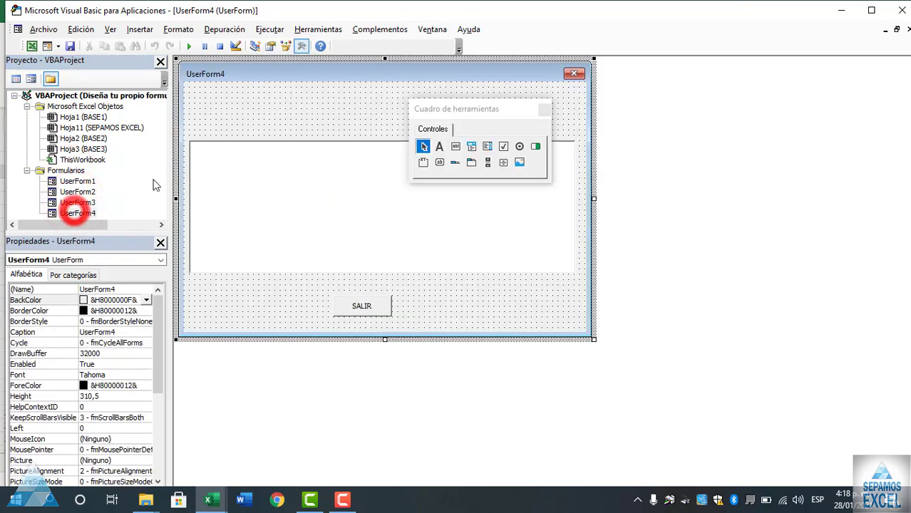
# Insert a blank UserForm5 and move the Toolbox to the right of it.
pyautogui.click(49, 48)
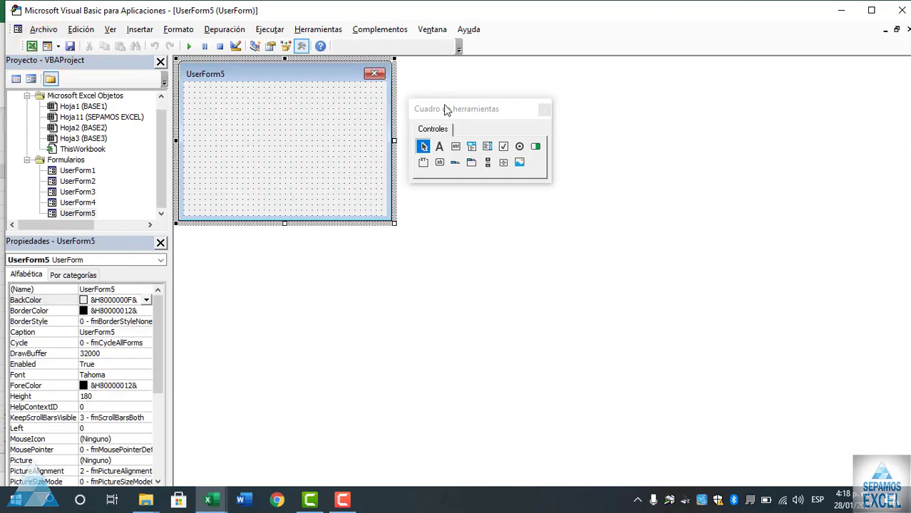
pyautogui.moveTo(444, 104); pyautogui.dragTo(655, 116)
pyautogui.click(258, 146)
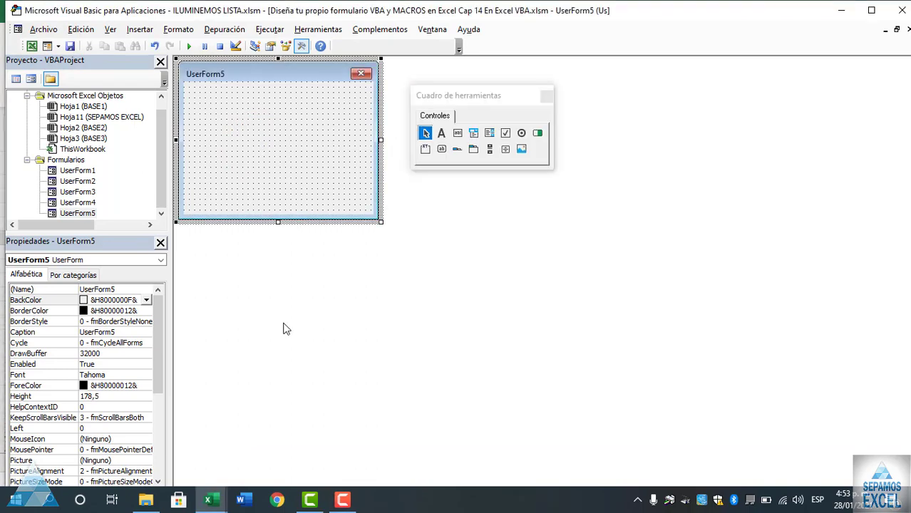
pyautogui.click(288, 184)
pyautogui.moveTo(445, 96); pyautogui.dragTo(499, 98)
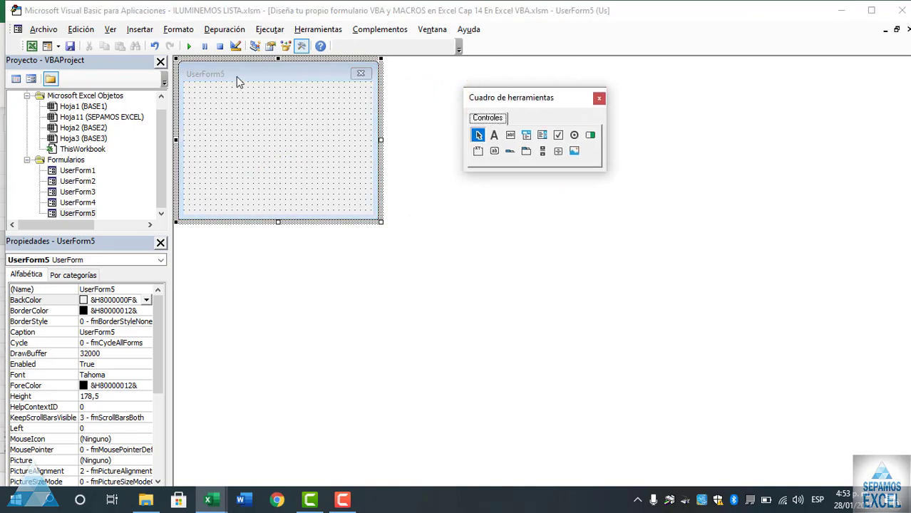
pyautogui.click(339, 133)
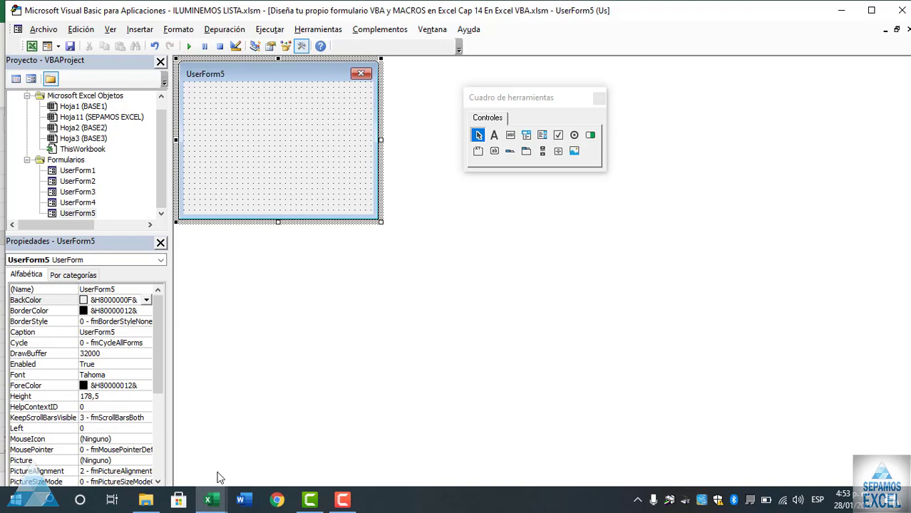
# Switch to Excel's BASE1 sheet and select the header row ITEM to DIRECCION.
pyautogui.moveTo(216, 496)
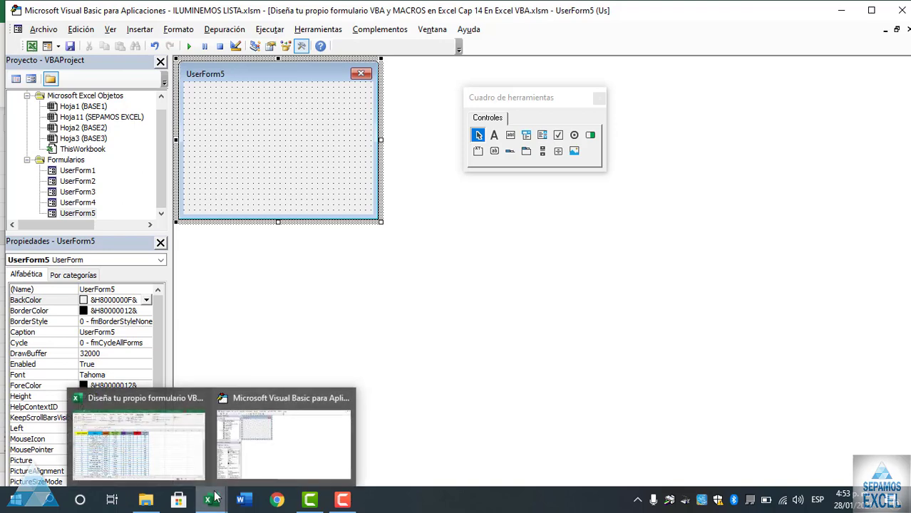
pyautogui.click(163, 451)
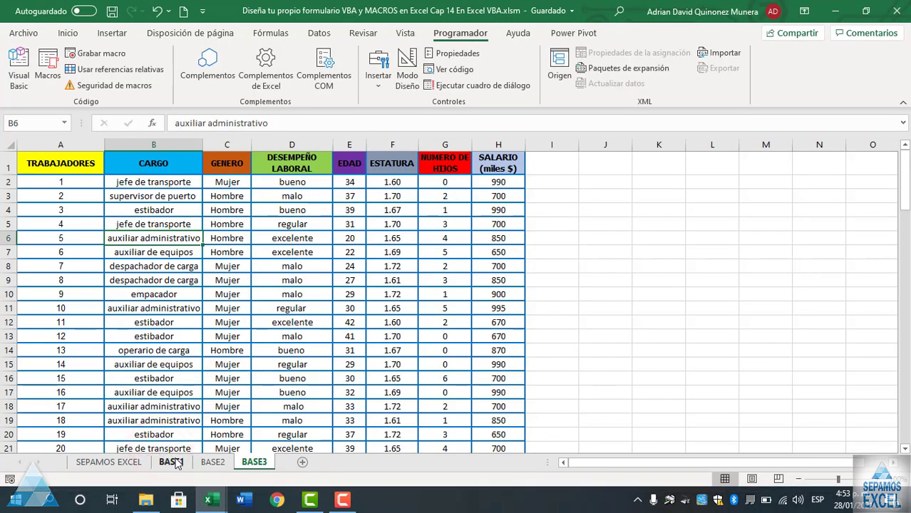
pyautogui.click(173, 462)
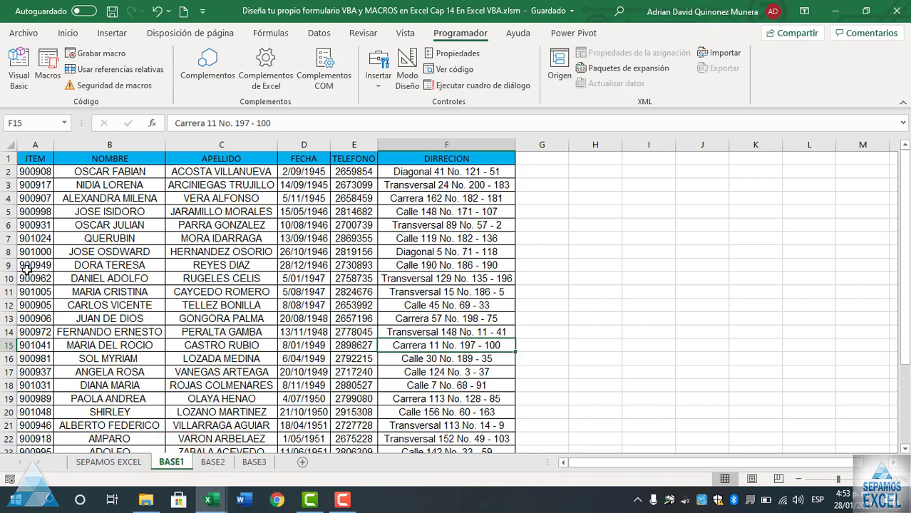
pyautogui.moveTo(36, 158); pyautogui.dragTo(422, 161)
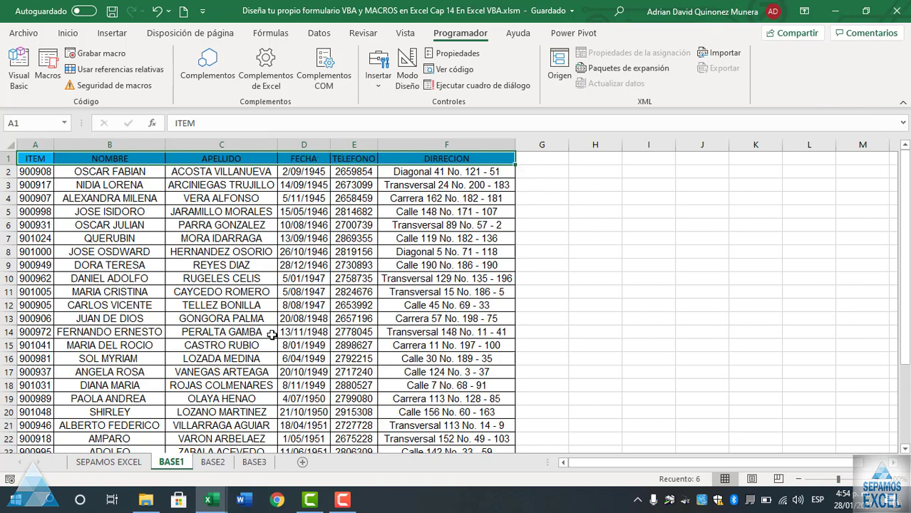
# Draw a label captioned ITEM at UserForm5's top-left.
pyautogui.moveTo(210, 501)
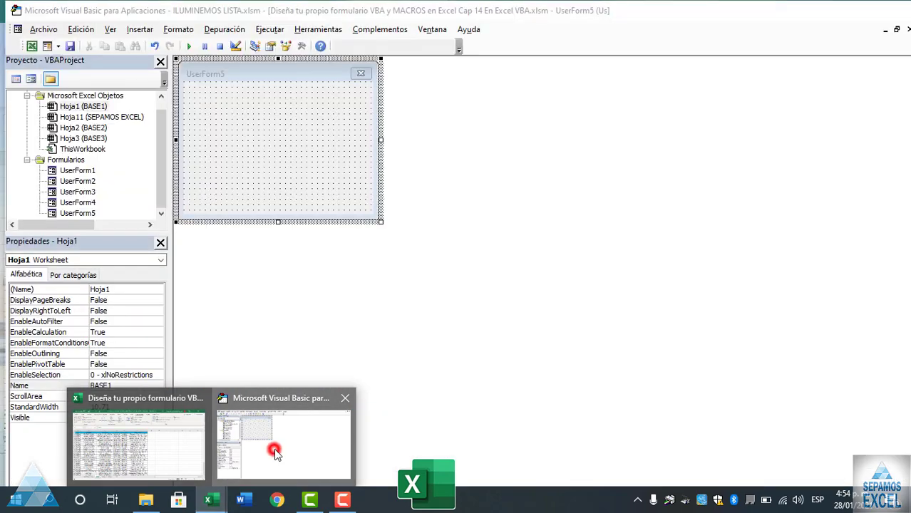
pyautogui.click(275, 449)
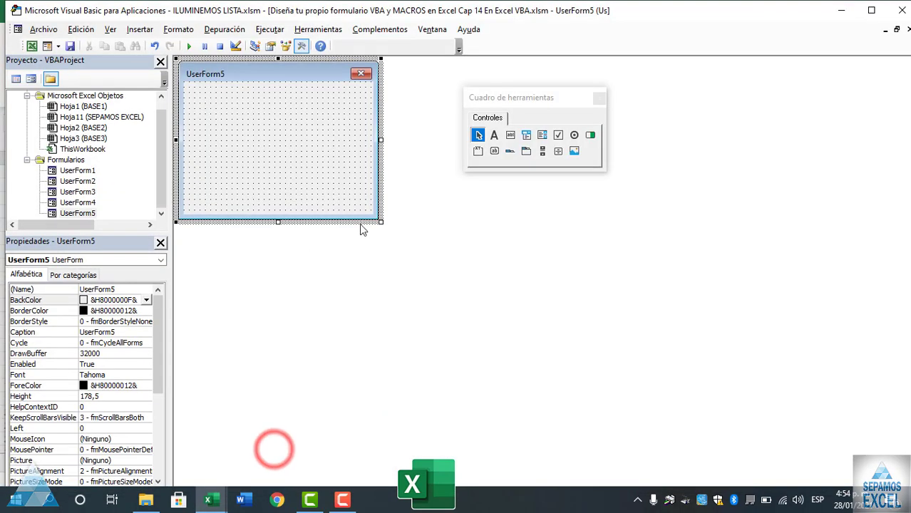
pyautogui.click(495, 137)
pyautogui.moveTo(194, 93); pyautogui.dragTo(239, 115)
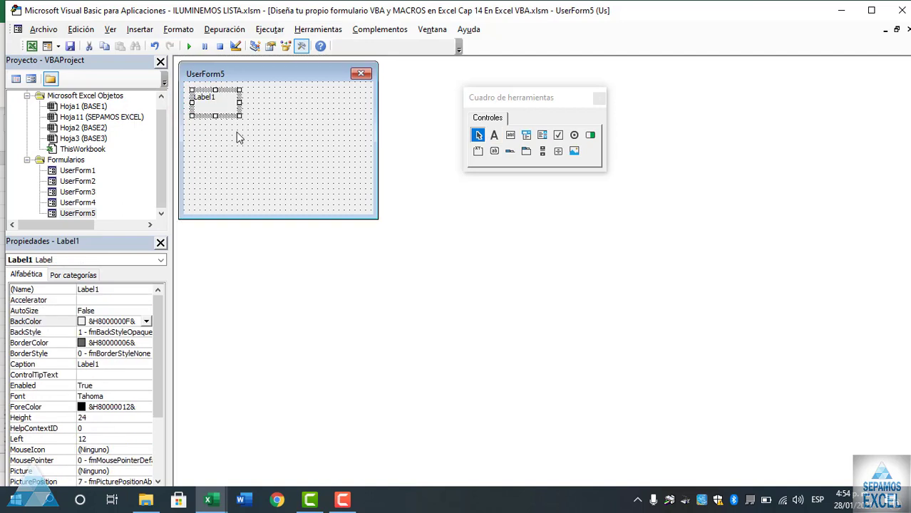
pyautogui.click(122, 364)
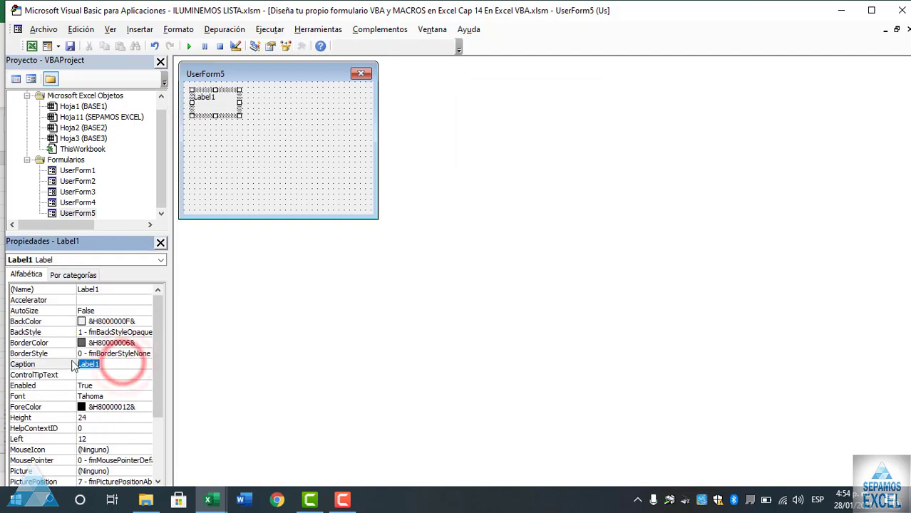
pyautogui.press('BackSpace')
pyautogui.write('ITEM')
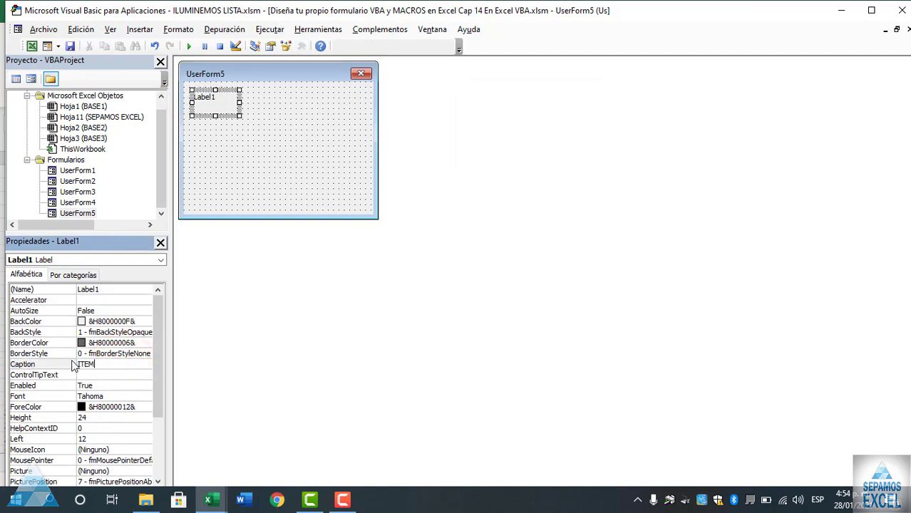
pyautogui.click(276, 142)
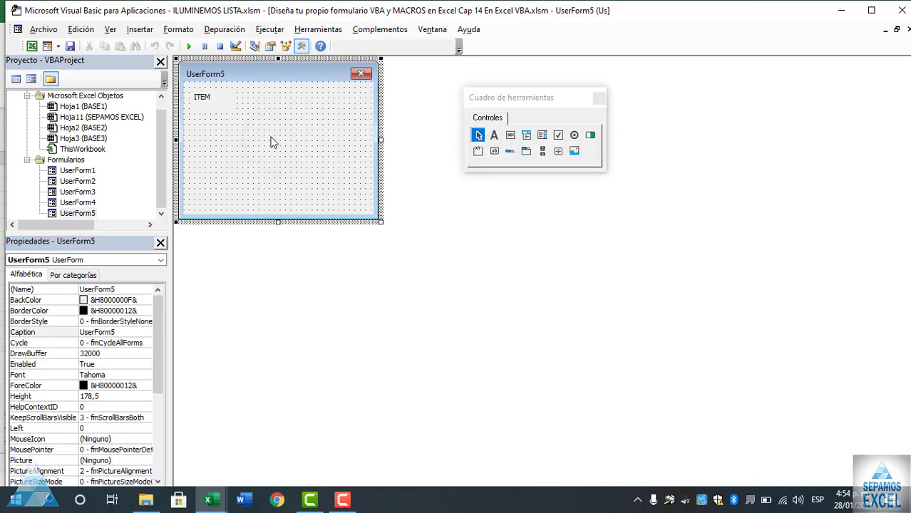
# Copy the ITEM label and place a copy below it captioned NOMBRE.
pyautogui.click(214, 105)
pyautogui.rightClick(217, 107)
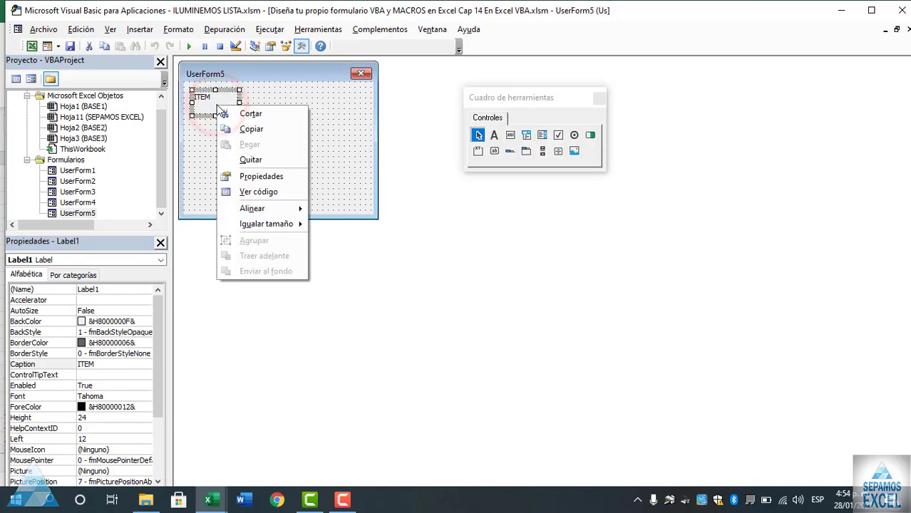
pyautogui.click(230, 129)
pyautogui.click(286, 127)
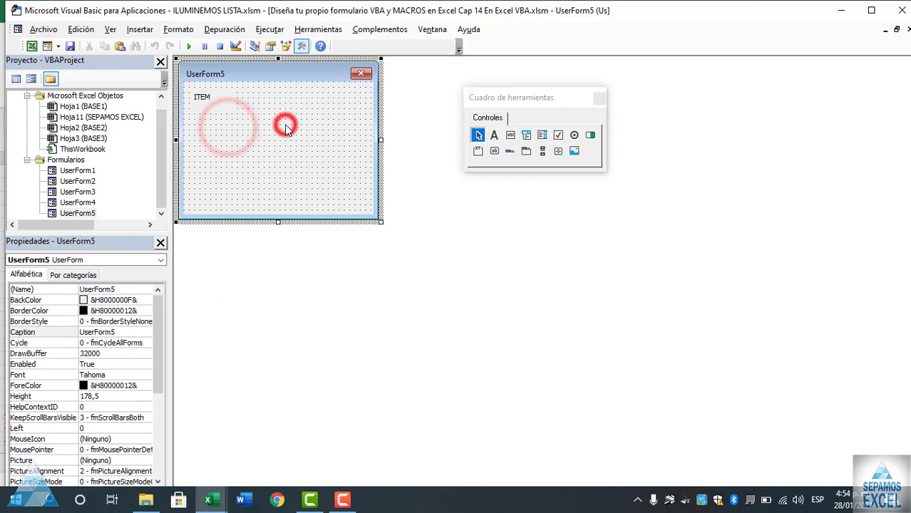
pyautogui.hotkey('ctrl', 'v')
pyautogui.moveTo(285, 133); pyautogui.dragTo(217, 116)
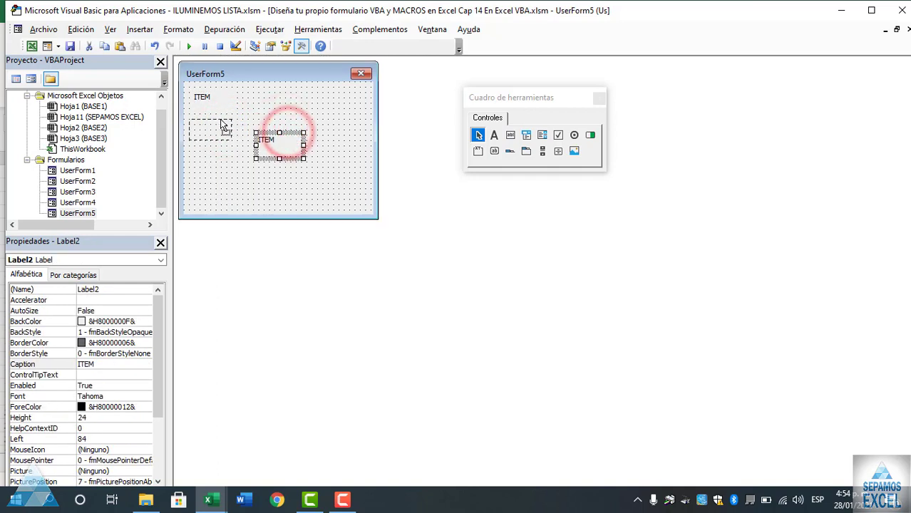
pyautogui.click(121, 363)
pyautogui.write('NOMBRE')
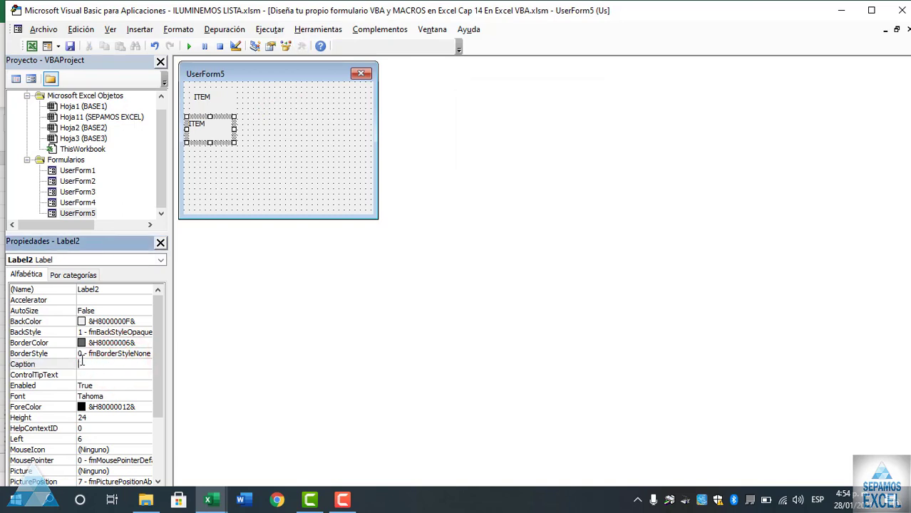
pyautogui.click(282, 178)
# Add an APELLIDO label below NOMBRE and paste a fourth label copy beneath it.
pyautogui.hotkey('ctrl', 'v')
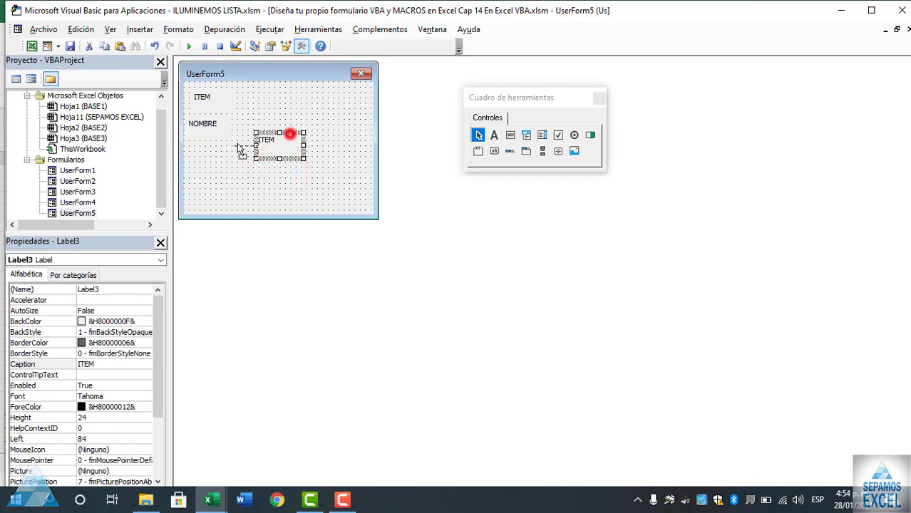
pyautogui.moveTo(240, 149); pyautogui.dragTo(217, 151)
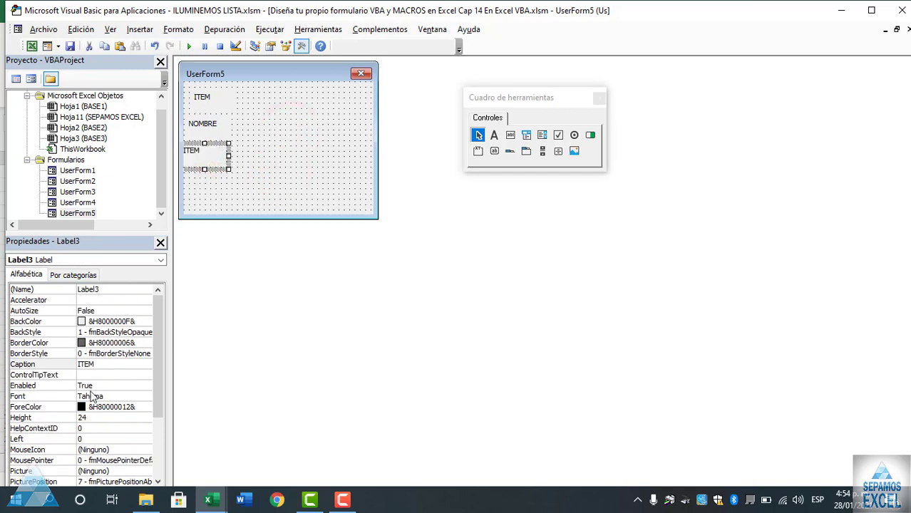
pyautogui.click(100, 376)
pyautogui.doubleClick(96, 364)
pyautogui.press('BackSpace')
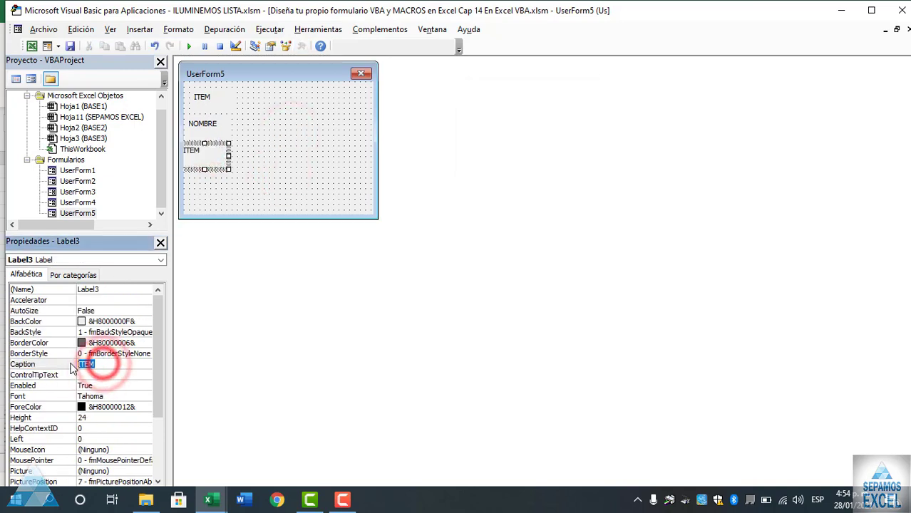
pyautogui.write('APELLIDO')
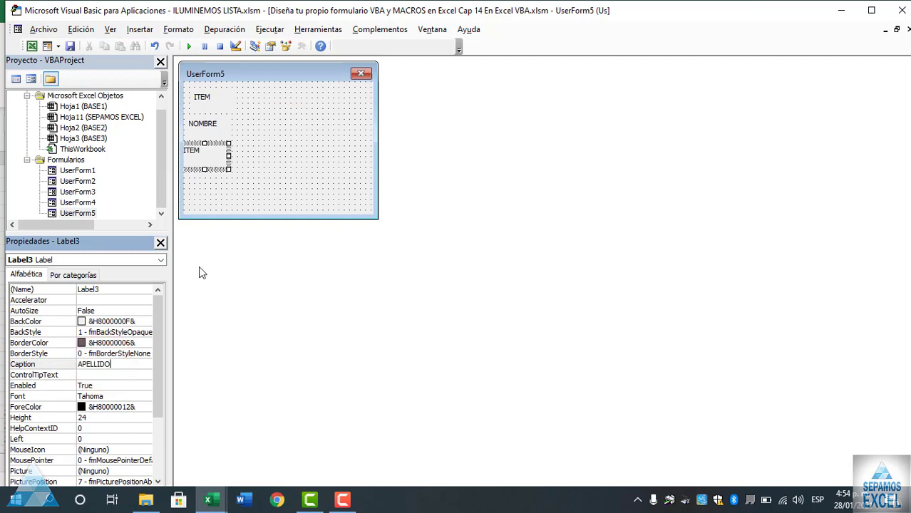
pyautogui.click(287, 183)
pyautogui.hotkey('ctrl', 'v')
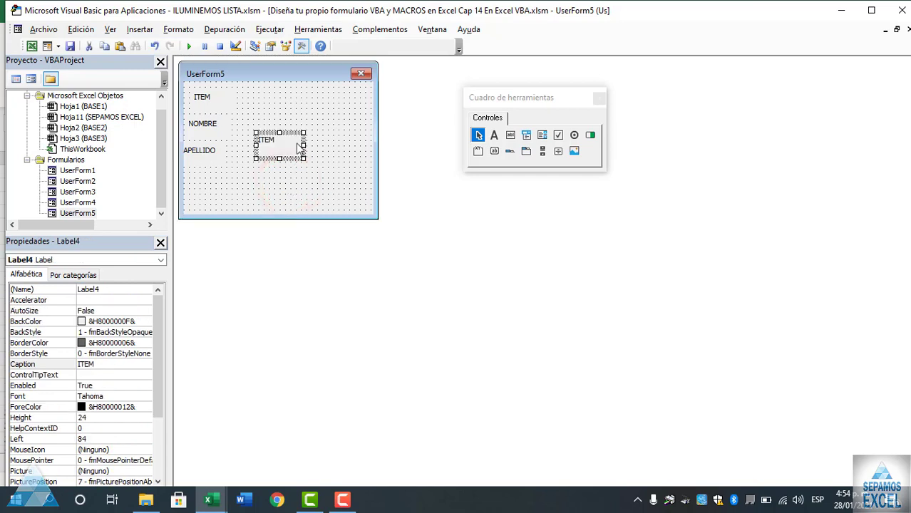
pyautogui.moveTo(297, 132); pyautogui.dragTo(226, 171)
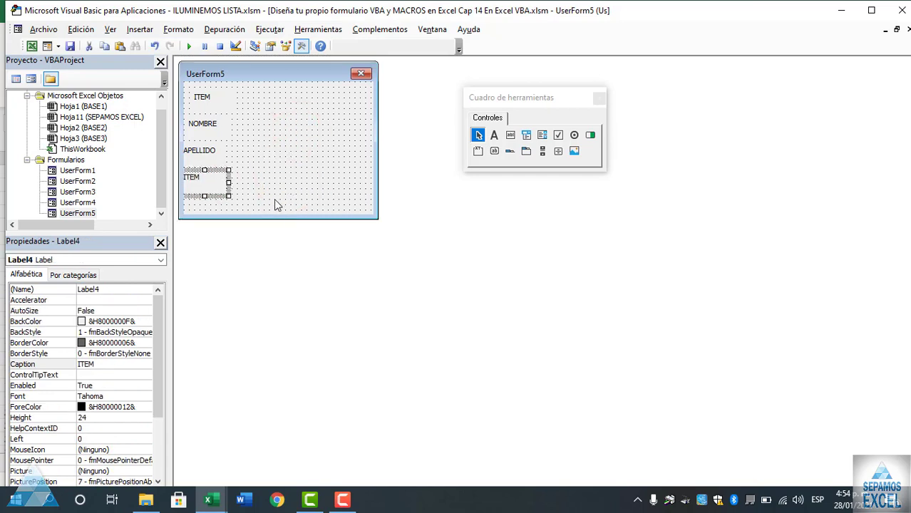
# Rename the fourth label's caption to FECHA.
pyautogui.moveTo(207, 503)
pyautogui.click(161, 443)
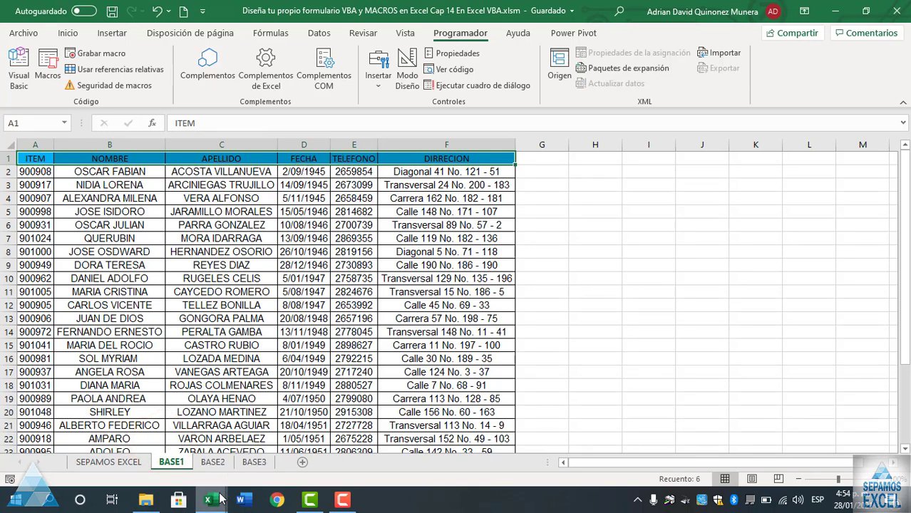
pyautogui.moveTo(220, 499)
pyautogui.click(264, 447)
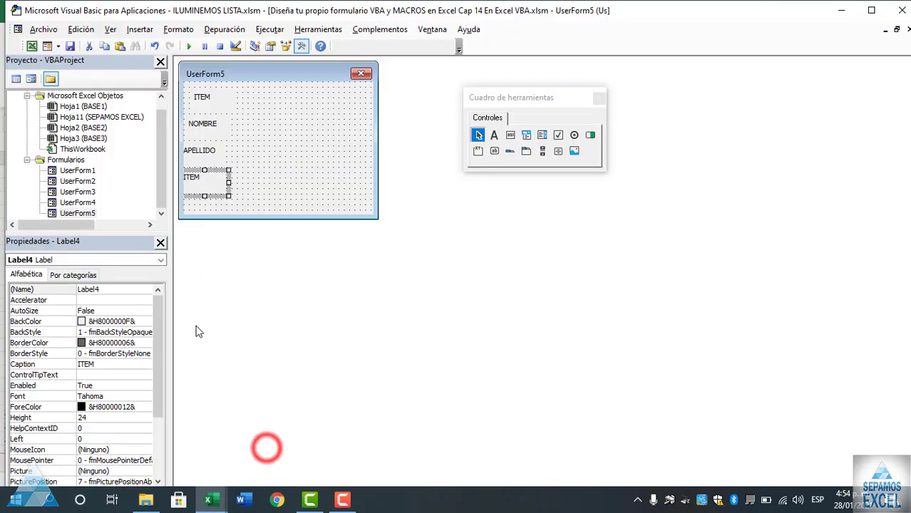
pyautogui.doubleClick(111, 371)
pyautogui.write('FECHA')
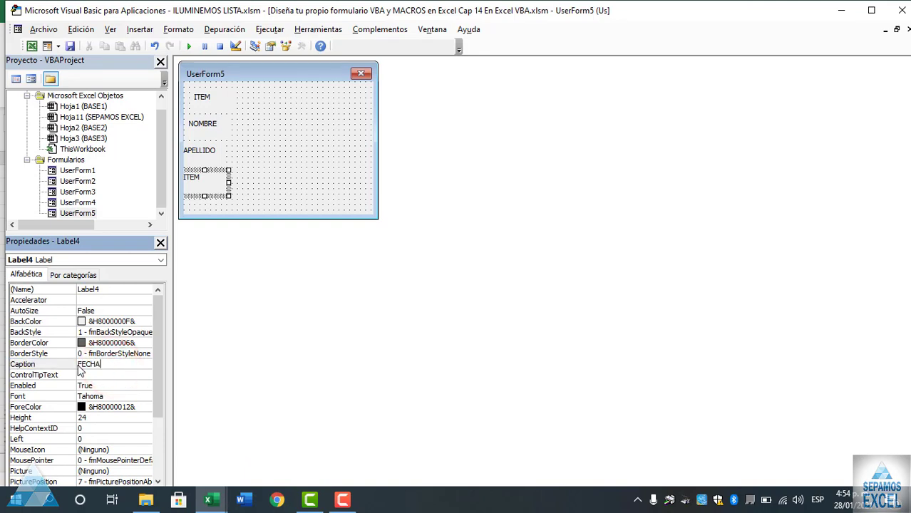
# Make the form taller and add a TELEFONO label below FECHA.
pyautogui.click(321, 175)
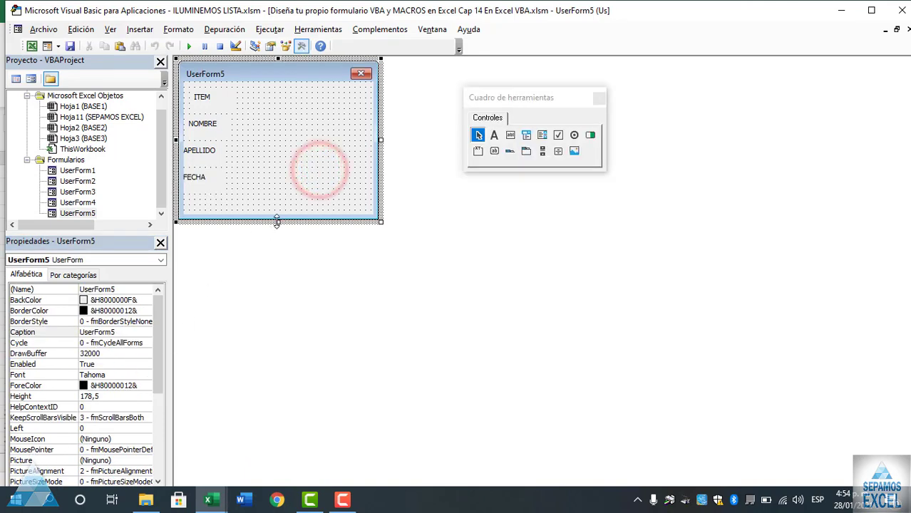
pyautogui.moveTo(278, 217); pyautogui.dragTo(278, 241)
pyautogui.click(213, 183)
pyautogui.click(288, 168)
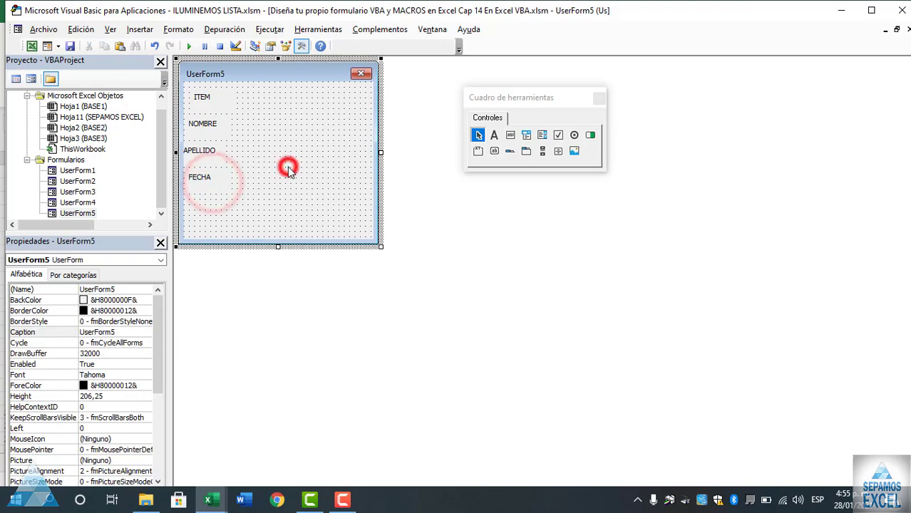
pyautogui.hotkey('ctrl', 'v')
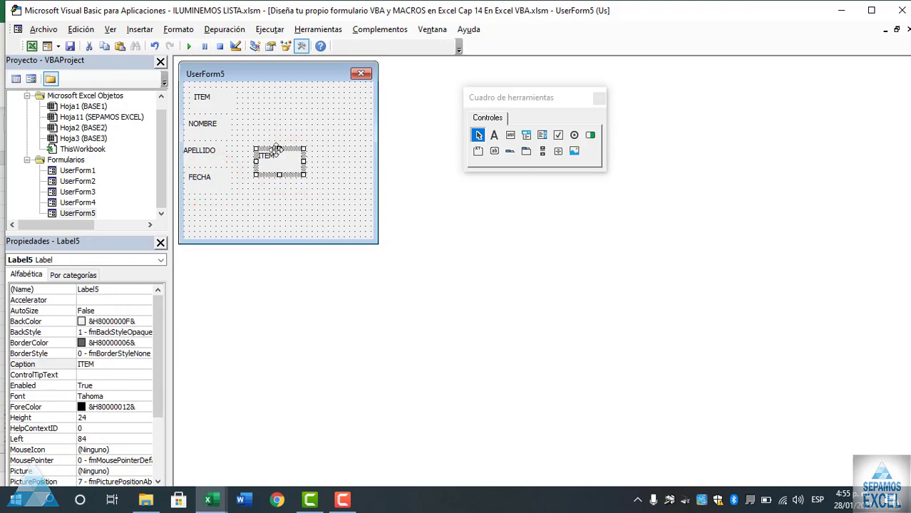
pyautogui.moveTo(289, 147); pyautogui.dragTo(214, 197)
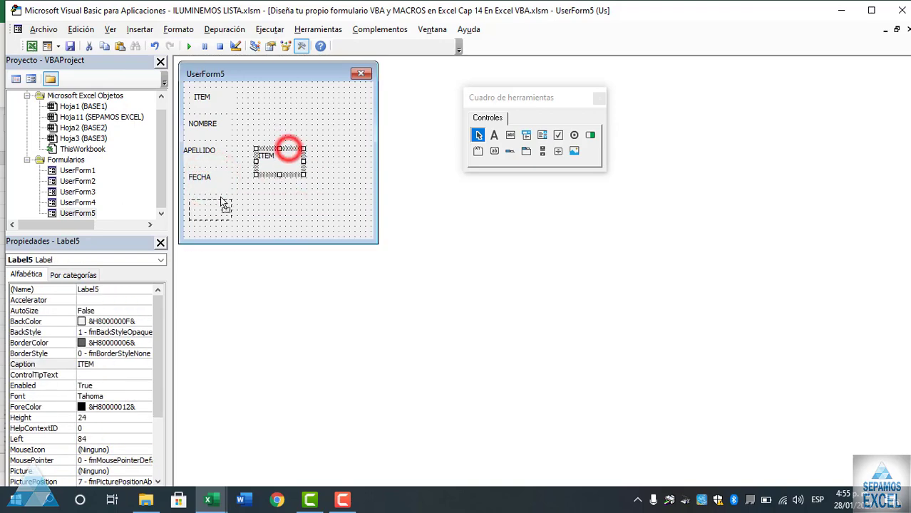
pyautogui.click(281, 214)
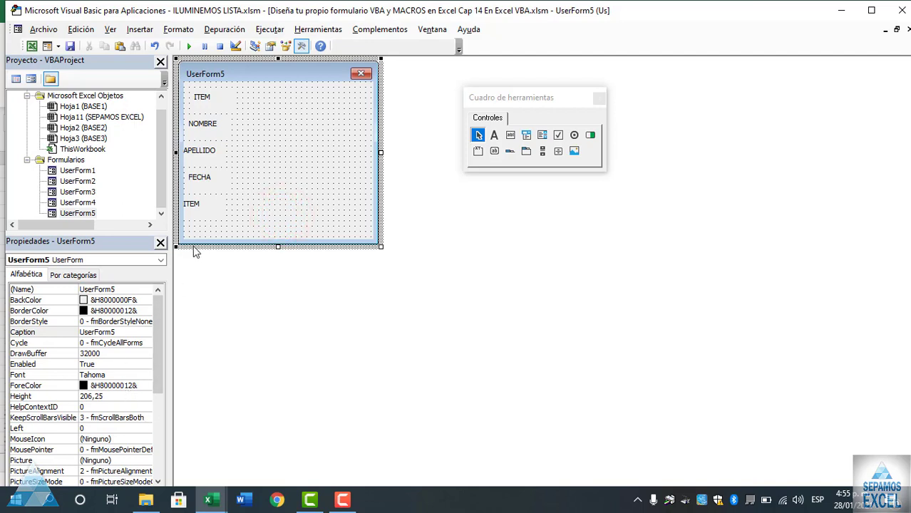
pyautogui.click(212, 205)
pyautogui.doubleClick(121, 364)
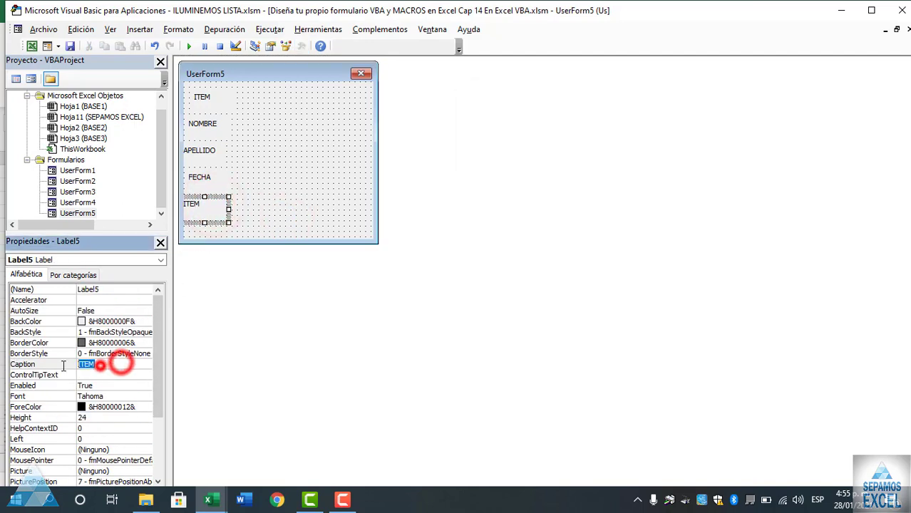
pyautogui.write('TE')
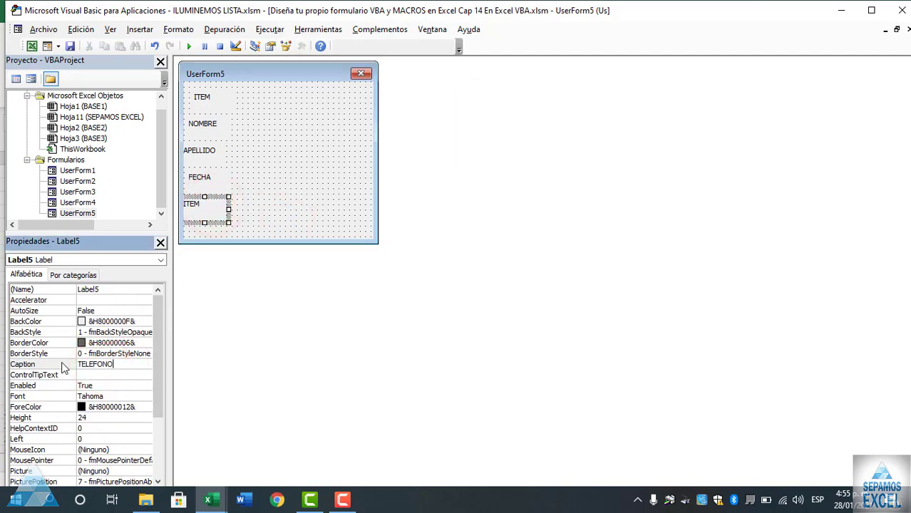
pyautogui.click(271, 173)
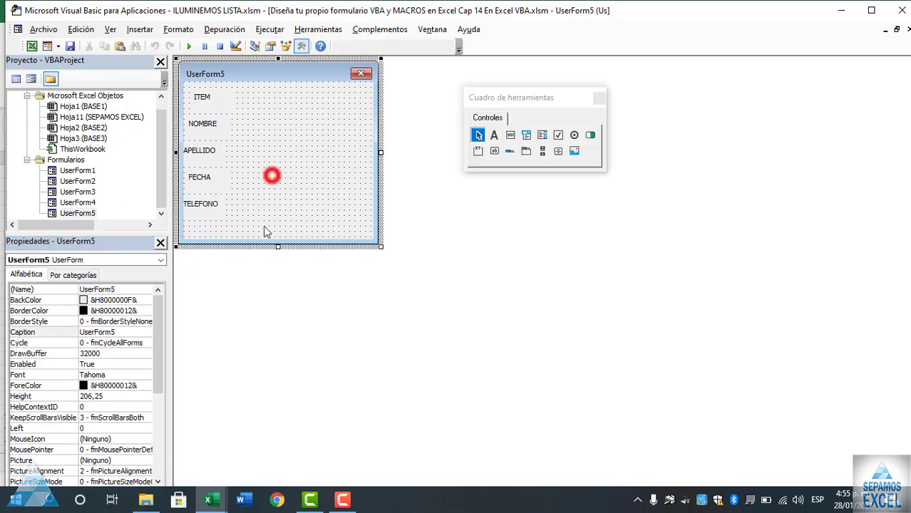
# Extend the form again and add a DIRECCION label below TELEFONO.
pyautogui.moveTo(277, 245); pyautogui.dragTo(277, 265)
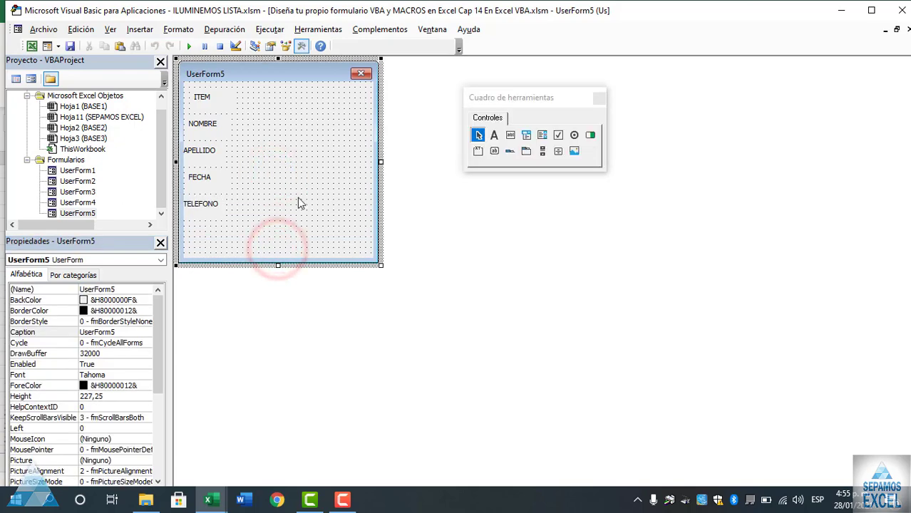
pyautogui.hotkey('ctrl', 'v')
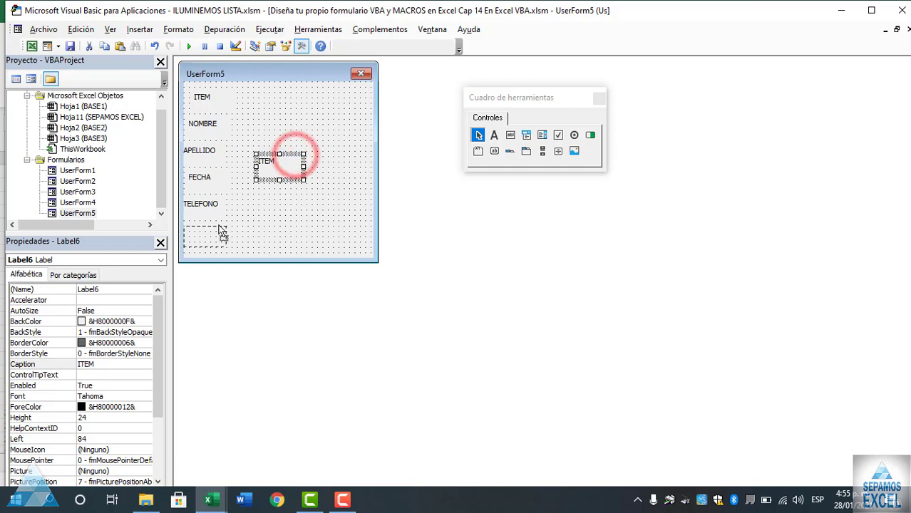
pyautogui.moveTo(241, 218); pyautogui.dragTo(222, 232)
pyautogui.click(259, 218)
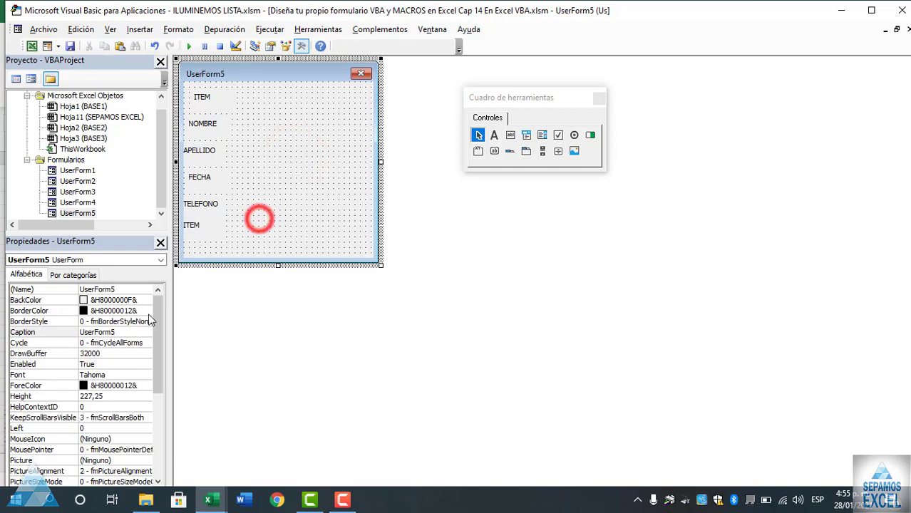
pyautogui.click(201, 227)
pyautogui.click(118, 365)
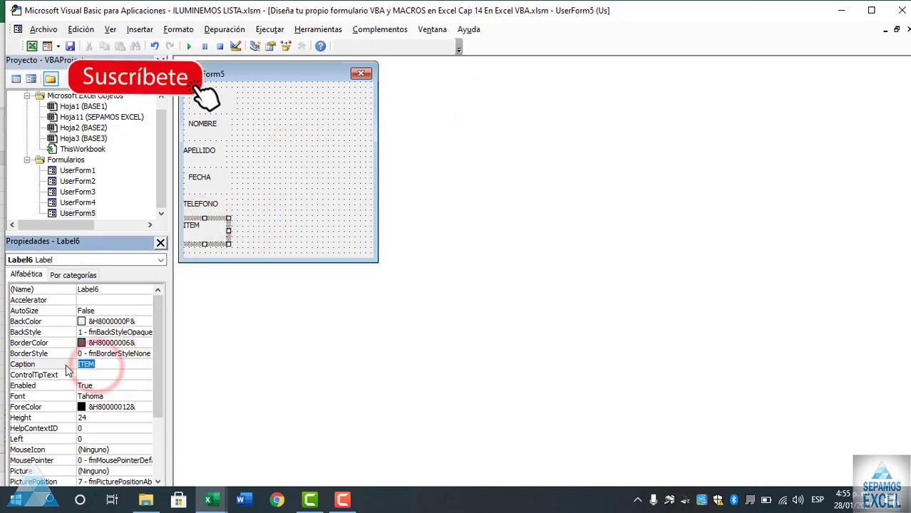
pyautogui.write('DIRECCION')
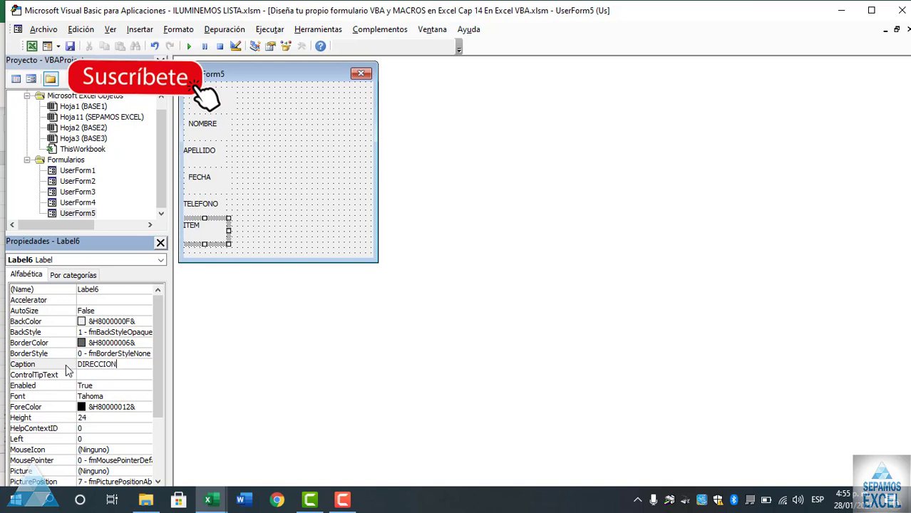
pyautogui.click(281, 198)
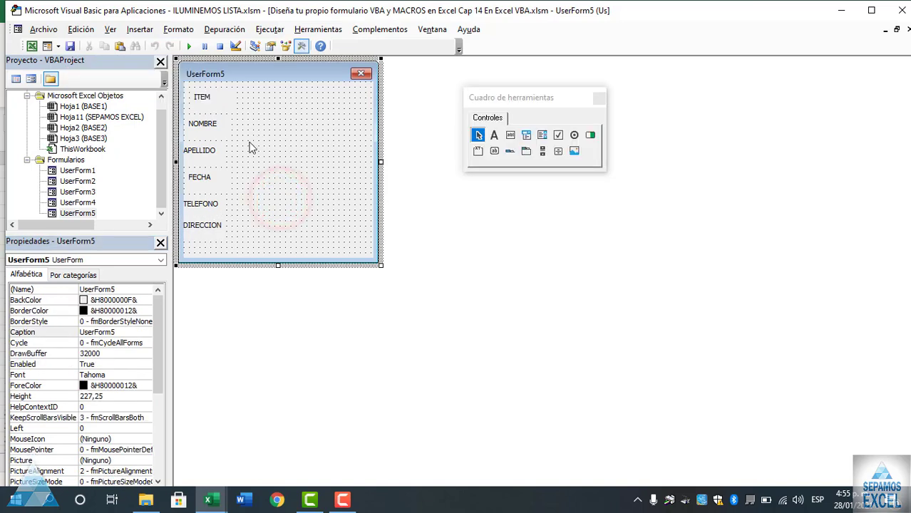
# Line up the APELLIDO and TELEFONO labels with the rest of the column.
pyautogui.moveTo(218, 148); pyautogui.dragTo(223, 149)
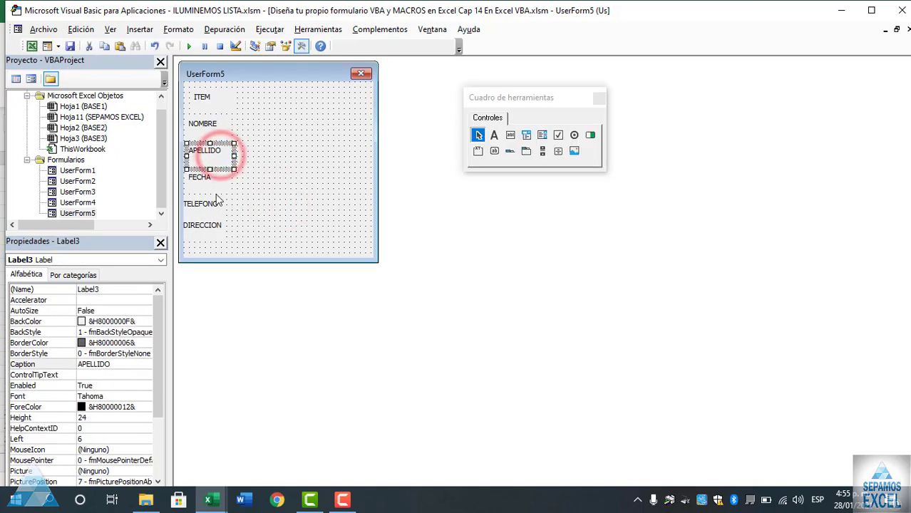
pyautogui.moveTo(212, 206); pyautogui.dragTo(225, 246)
pyautogui.click(217, 229)
pyautogui.click(281, 214)
# Nudge DIRECCION into line and draw a text box beside the ITEM label.
pyautogui.click(220, 234)
pyautogui.click(287, 206)
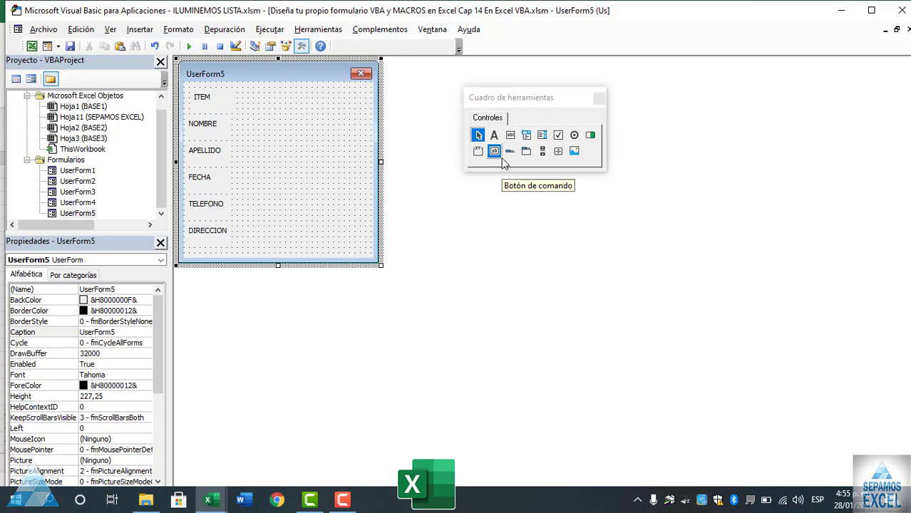
pyautogui.click(510, 135)
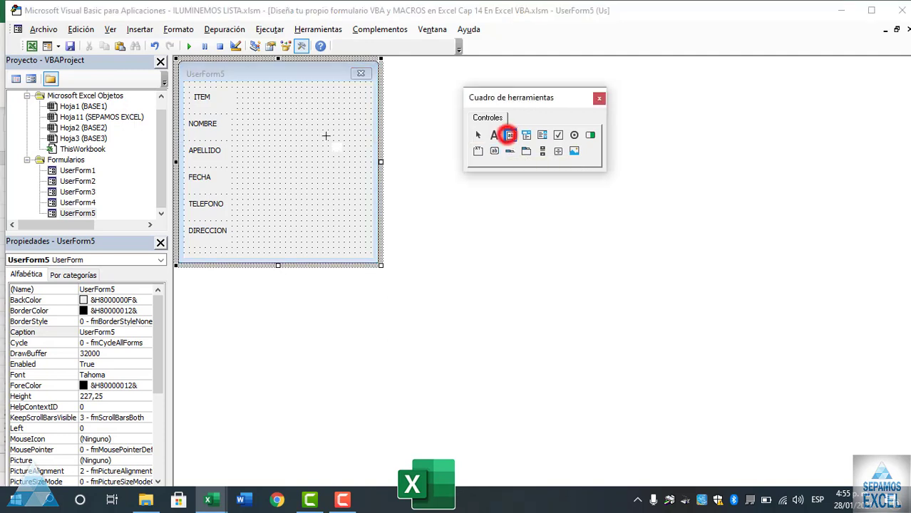
pyautogui.moveTo(248, 94); pyautogui.dragTo(331, 110)
pyautogui.click(326, 129)
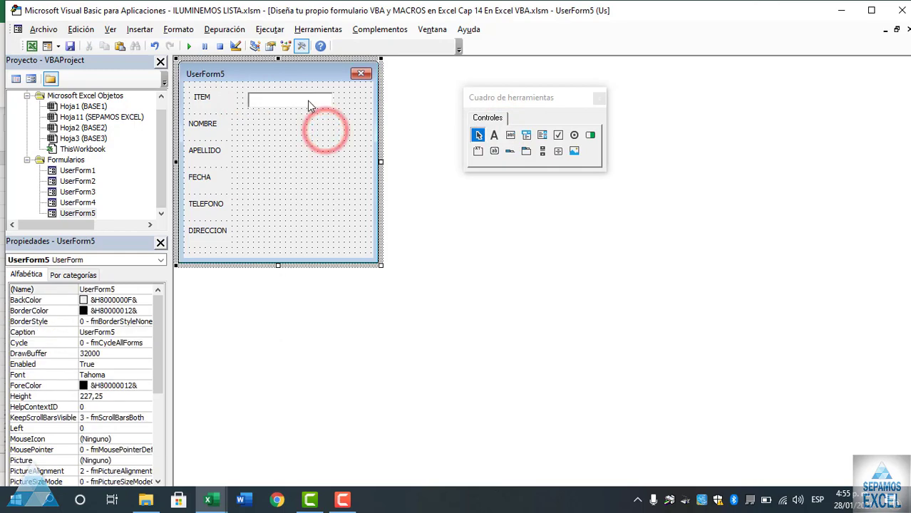
# Copy the text box and paste a copy, TextBox2, onto the form.
pyautogui.click(308, 104)
pyautogui.rightClick(308, 100)
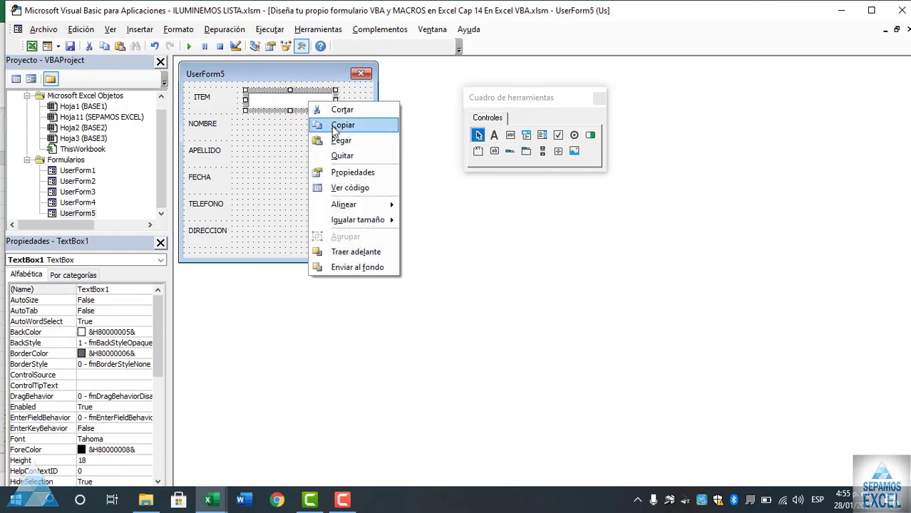
pyautogui.click(332, 125)
pyautogui.rightClick(330, 125)
pyautogui.click(330, 155)
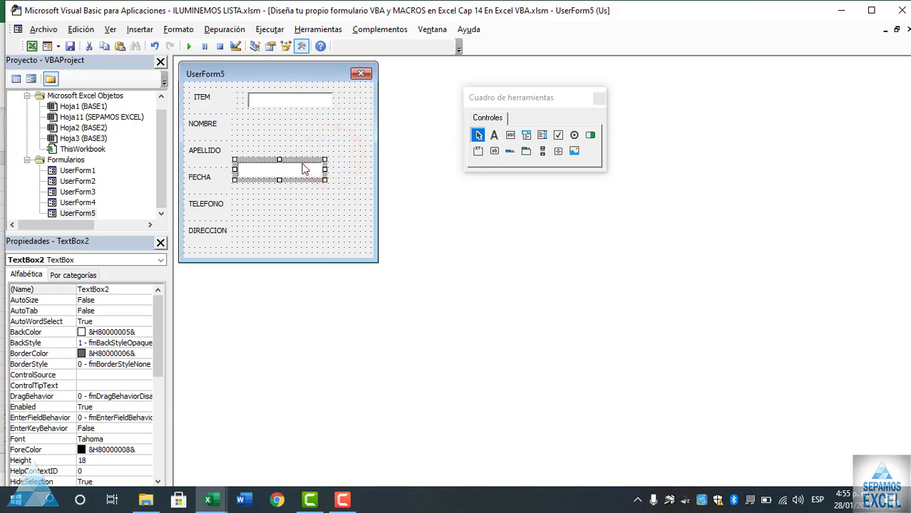
# Place text box copies beside the NOMBRE and APELLIDO labels.
pyautogui.moveTo(303, 160); pyautogui.dragTo(316, 121)
pyautogui.click(315, 158)
pyautogui.hotkey('ctrl', 'v')
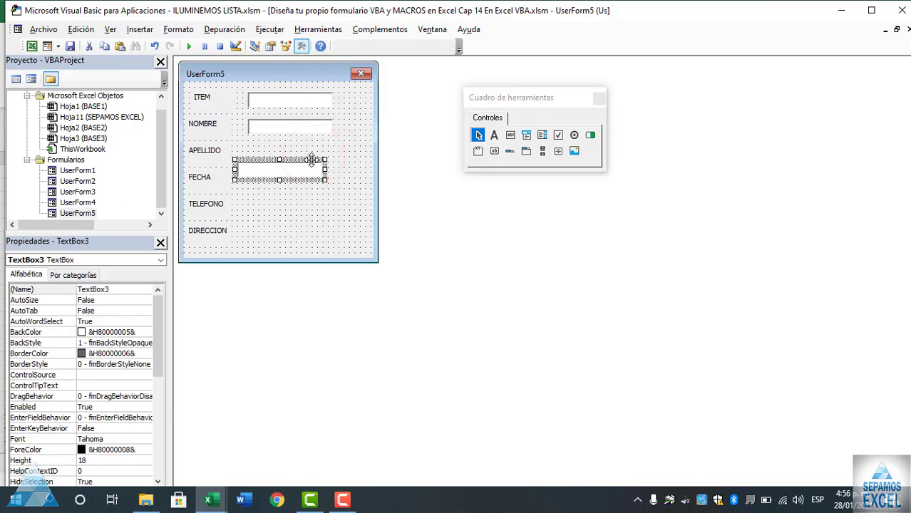
pyautogui.moveTo(312, 161); pyautogui.dragTo(323, 151)
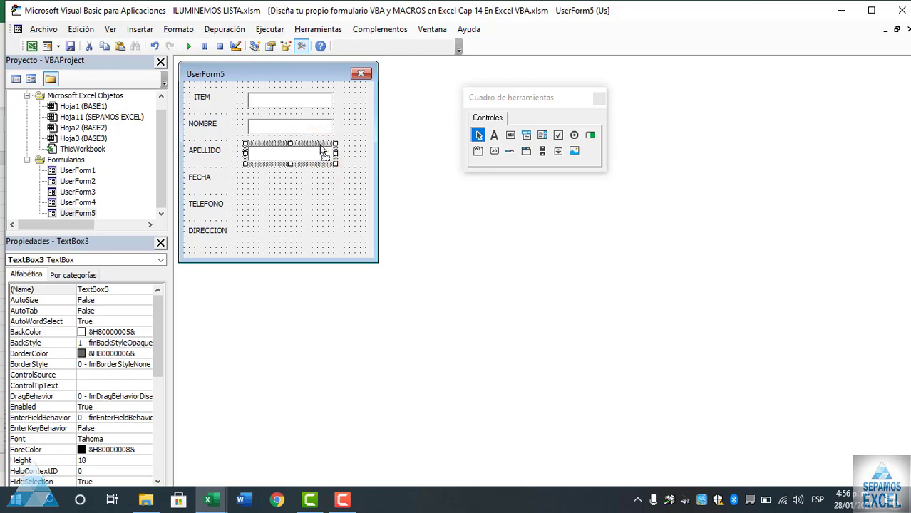
pyautogui.click(312, 190)
# Place text box copies in the FECHA, TELEFONO and DIRECCION rows.
pyautogui.hotkey('ctrl', 'v')
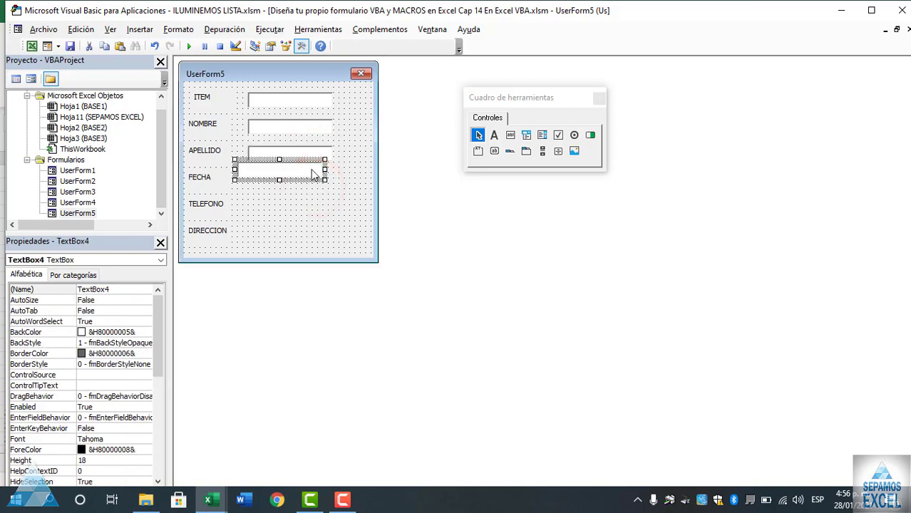
pyautogui.moveTo(316, 173); pyautogui.dragTo(325, 172)
pyautogui.click(312, 209)
pyautogui.click(305, 179)
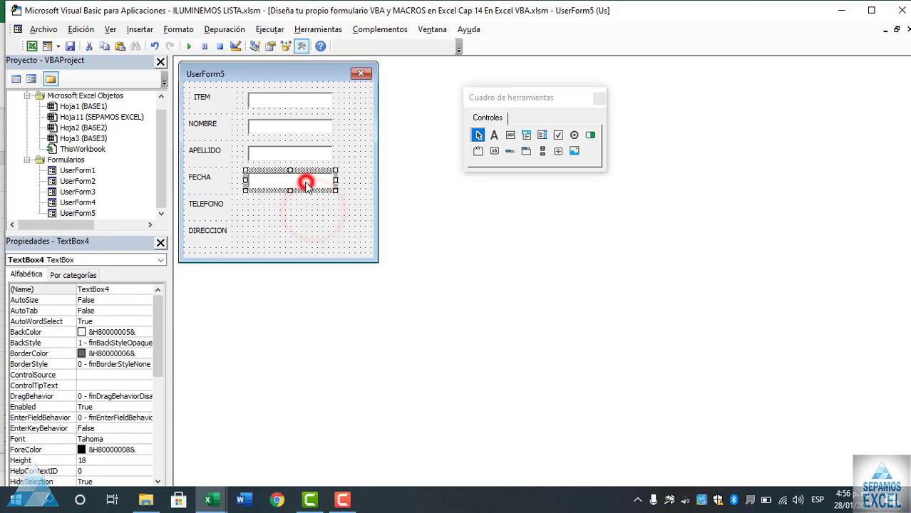
pyautogui.hotkey('ctrl', 'x')
pyautogui.hotkey('ctrl', 'v')
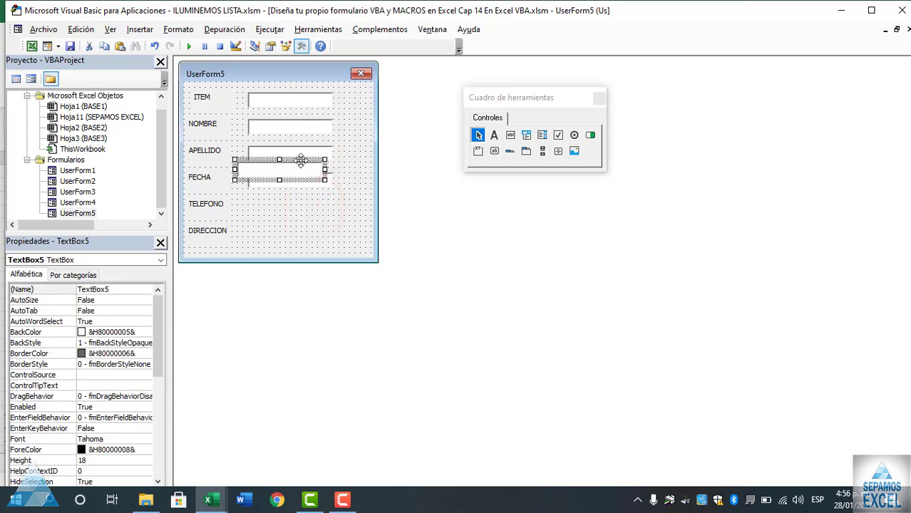
pyautogui.moveTo(302, 194); pyautogui.dragTo(310, 201)
pyautogui.click(325, 230)
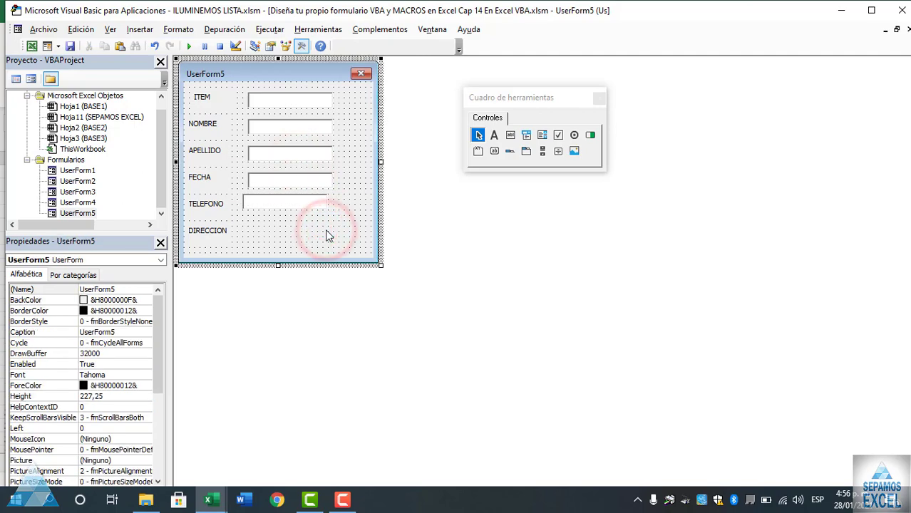
pyautogui.moveTo(304, 184)
pyautogui.mouseDown()
pyautogui.moveTo(308, 225)
pyautogui.moveTo(312, 218)
pyautogui.mouseUp()
pyautogui.click(351, 198)
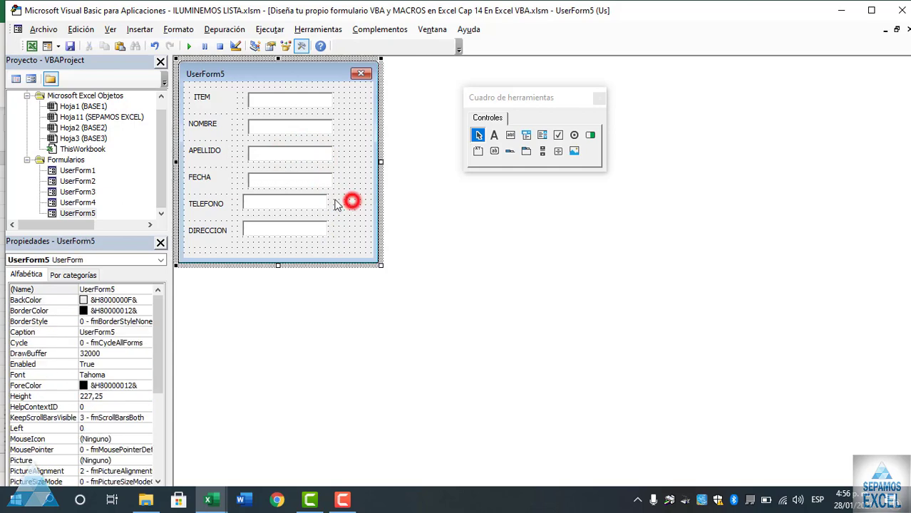
# Align the TELEFONO and DIRECCION text boxes with the column, then run UserForm5 with F5.
pyautogui.click(325, 198)
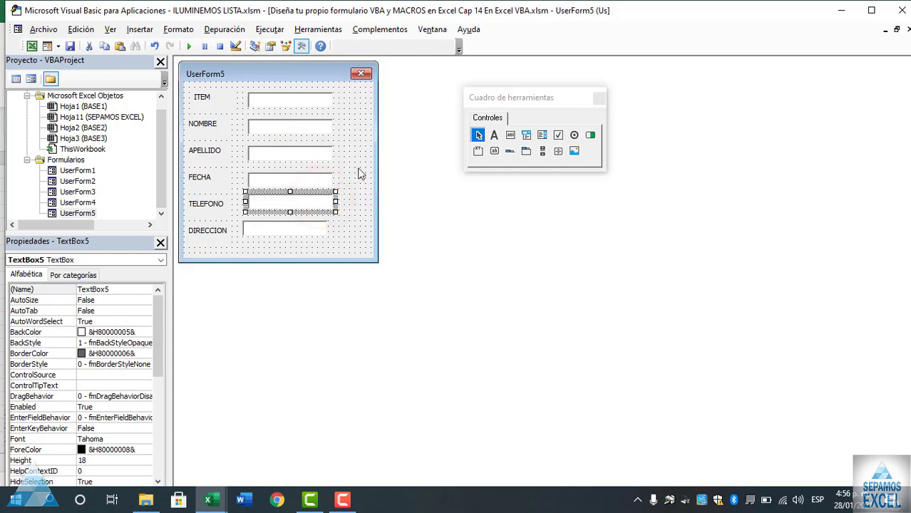
pyautogui.click(350, 183)
pyautogui.click(322, 202)
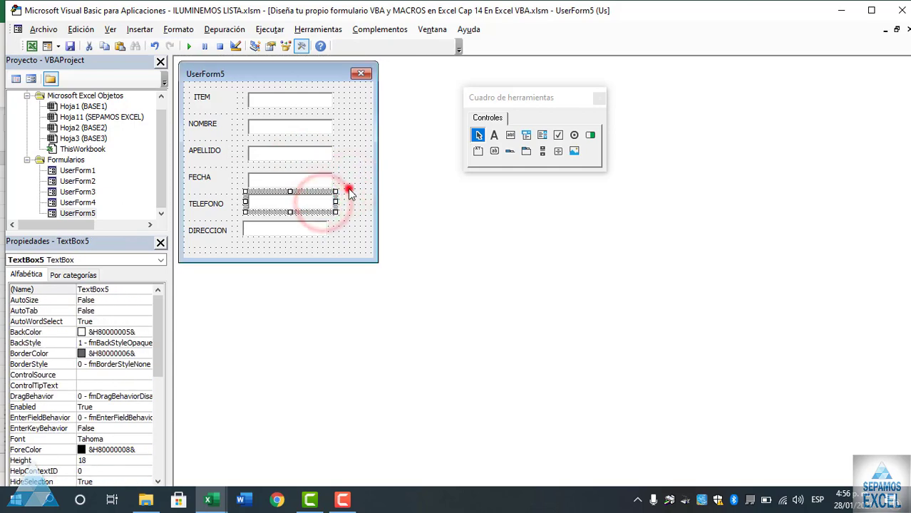
pyautogui.click(349, 191)
pyautogui.click(315, 199)
pyautogui.click(315, 232)
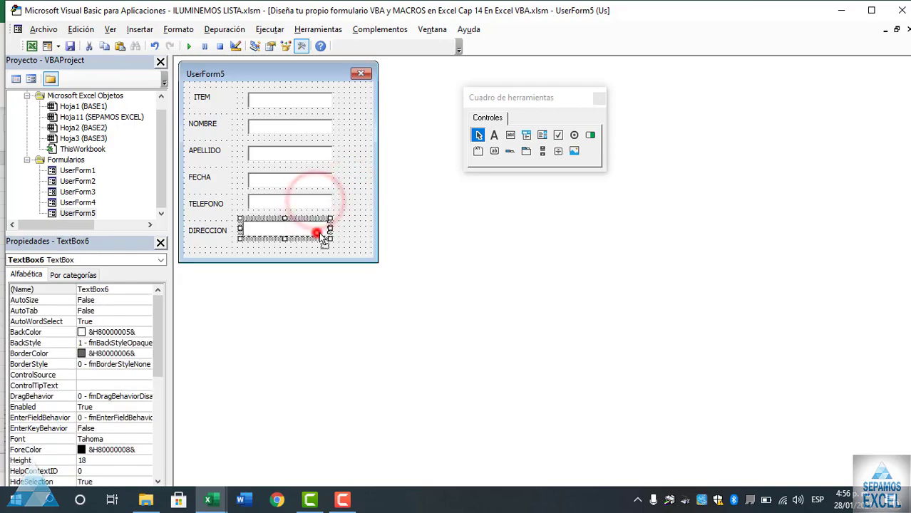
pyautogui.click(356, 206)
pyautogui.press('F5')
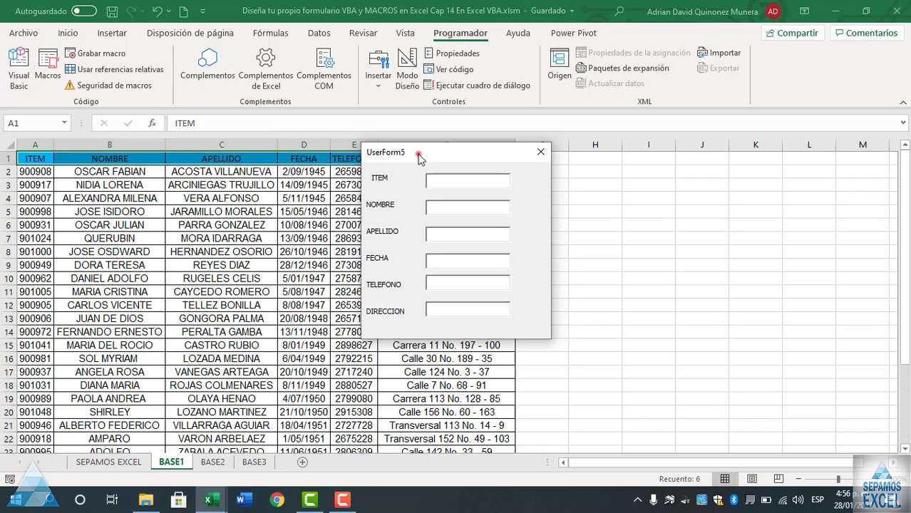
# Move the running UserForm5 beside the table, then close it to return to the designer.
pyautogui.moveTo(419, 159); pyautogui.dragTo(601, 130)
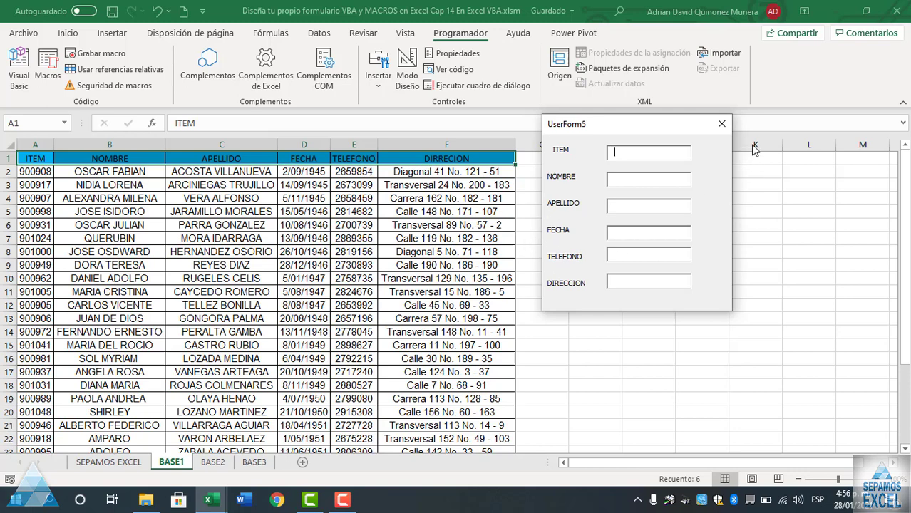
pyautogui.click(718, 125)
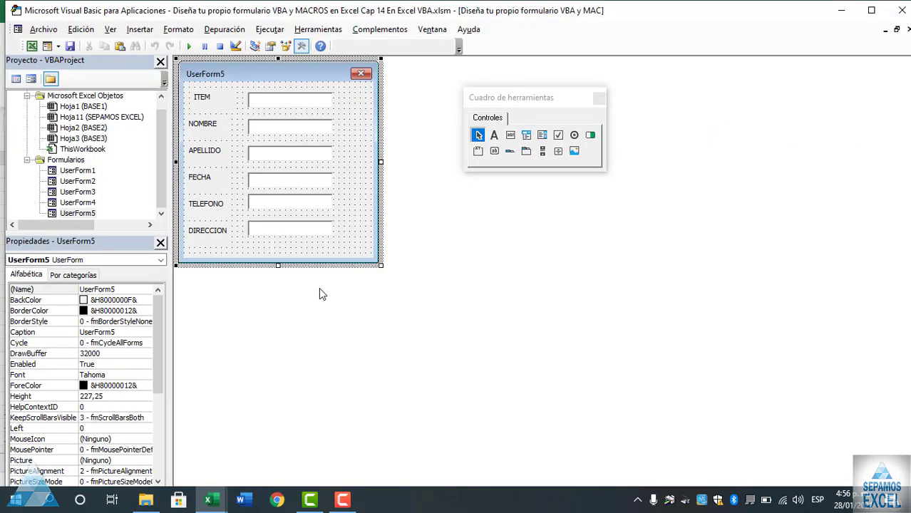
# Make the form taller and draw a command button below the DIRECCION field.
pyautogui.moveTo(278, 265); pyautogui.dragTo(278, 288)
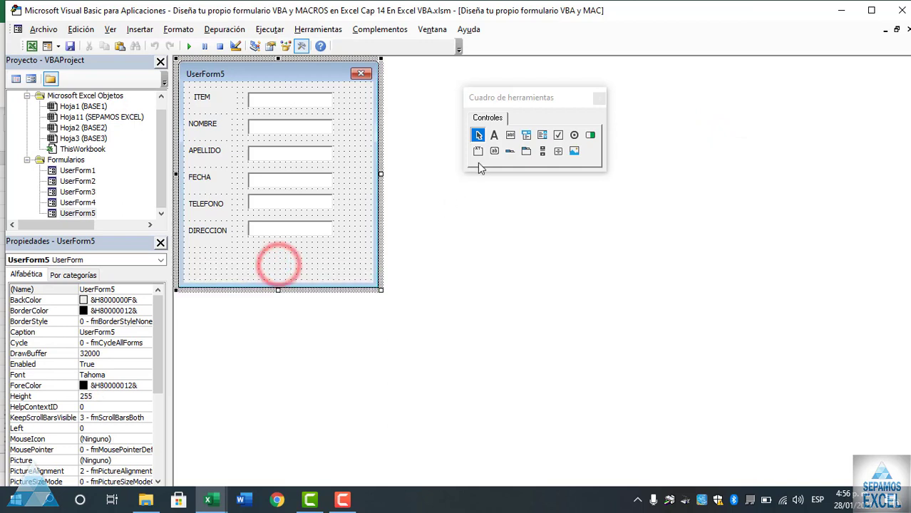
pyautogui.click(493, 152)
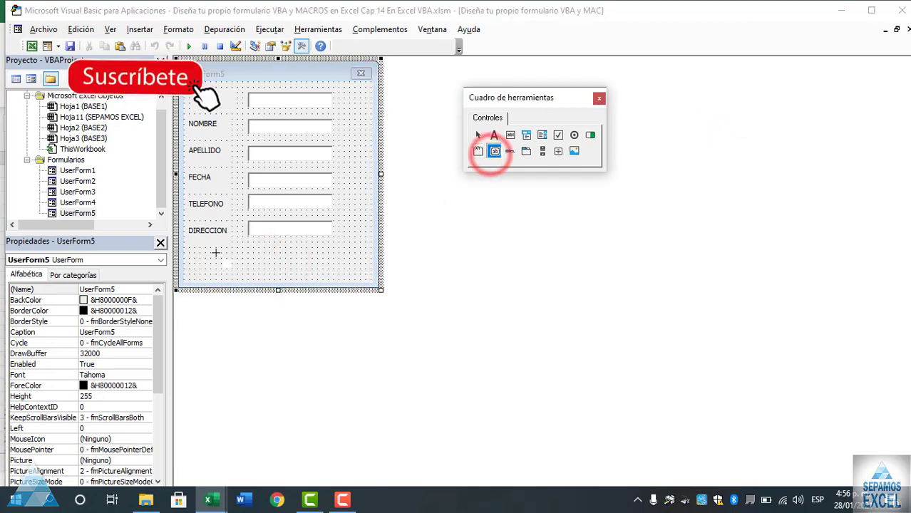
pyautogui.moveTo(203, 255); pyautogui.dragTo(284, 277)
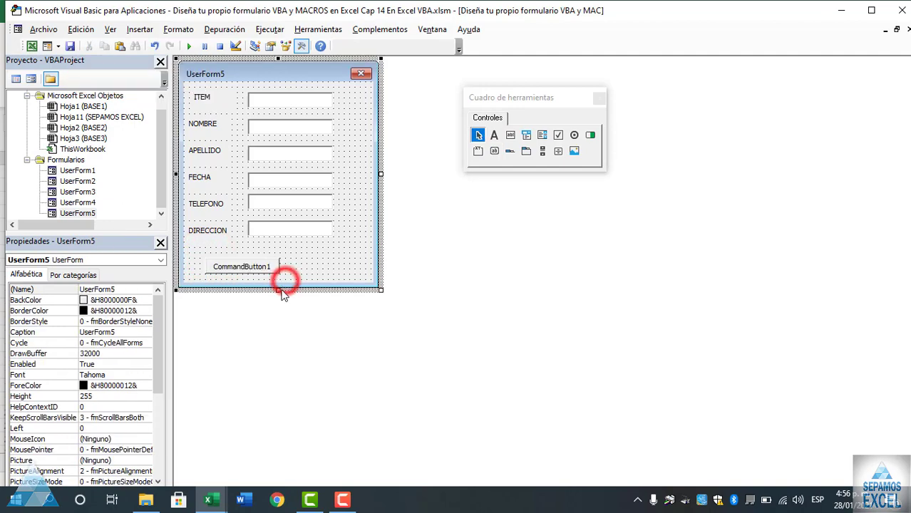
pyautogui.moveTo(285, 285); pyautogui.dragTo(276, 302)
# Make the new button slightly taller and set its caption to SALIR.
pyautogui.click(240, 273)
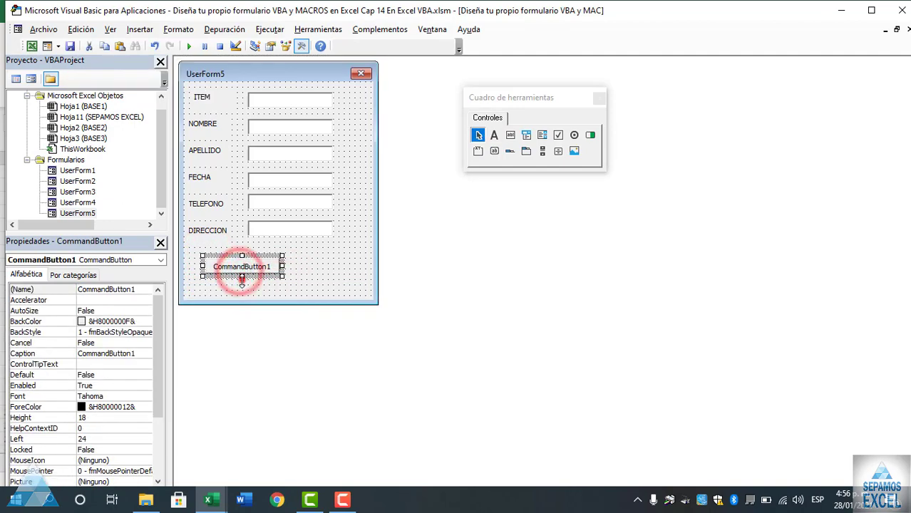
pyautogui.moveTo(241, 276); pyautogui.dragTo(242, 281)
pyautogui.doubleClick(137, 355)
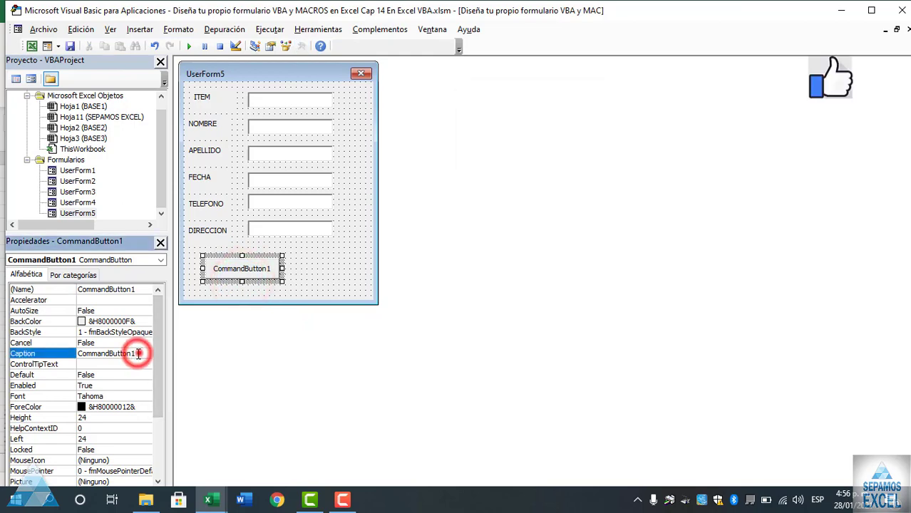
pyautogui.write('SALIR')
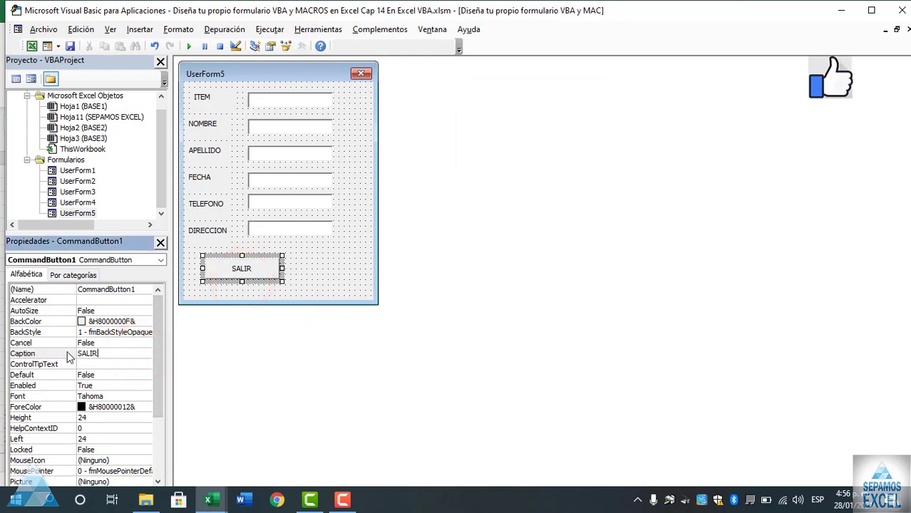
pyautogui.click(356, 271)
# Write Unload Me in the SALIR button's CommandButton1_Click procedure.
pyautogui.doubleClick(275, 267)
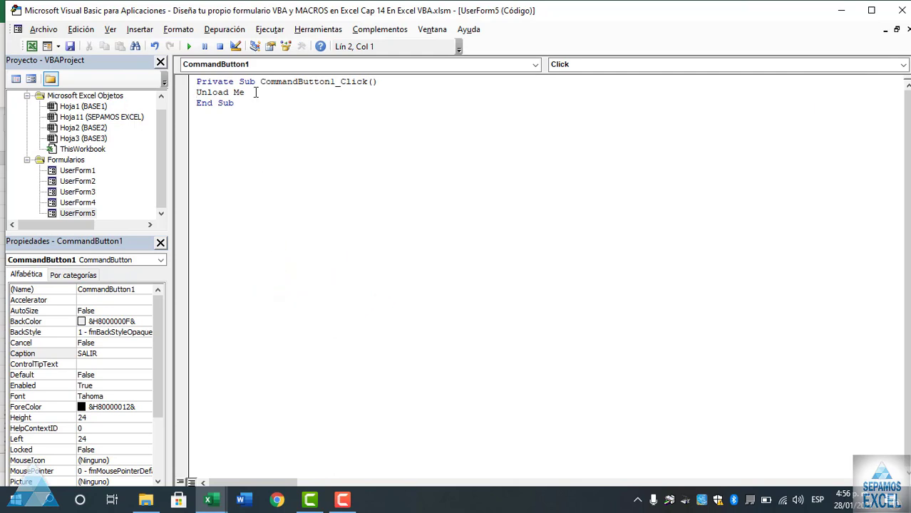
pyautogui.moveTo(237, 95); pyautogui.dragTo(253, 94)
pyautogui.press('BackSpace')
pyautogui.press('BackSpace')
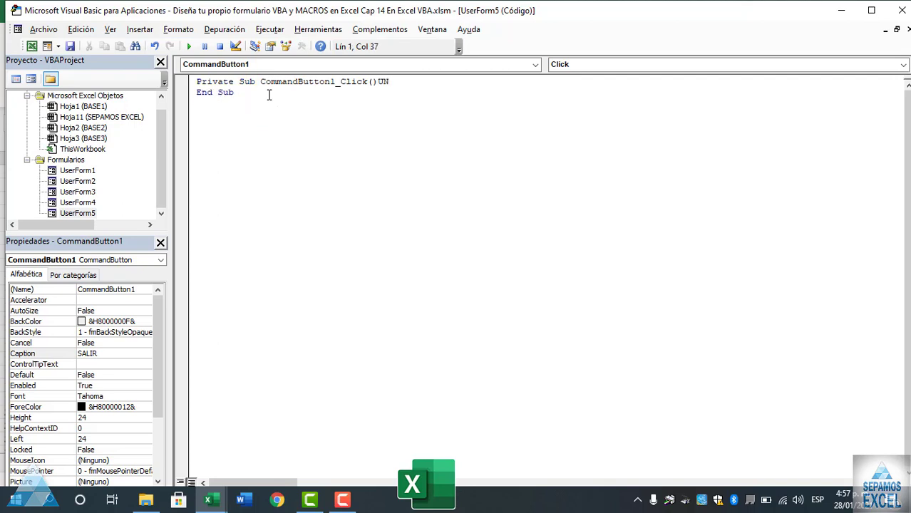
pyautogui.write('UNLOA')
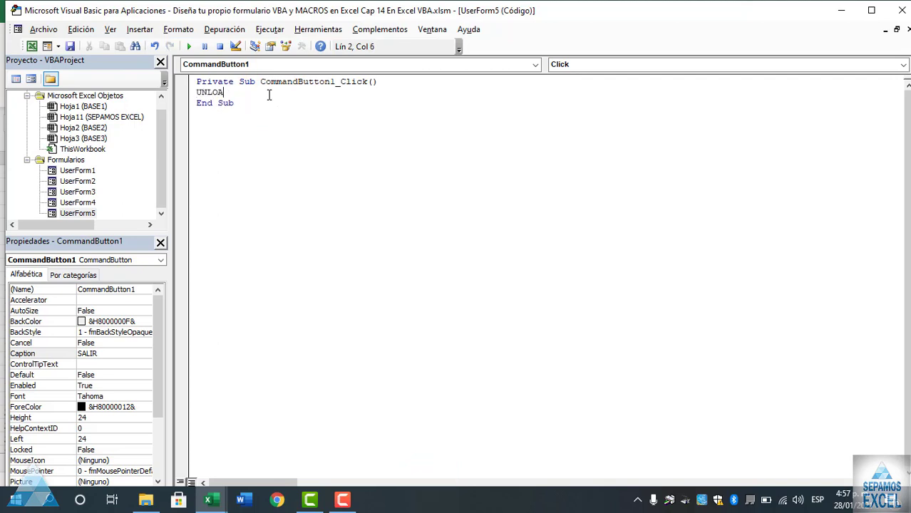
pyautogui.write('D ME')
pyautogui.click(322, 208)
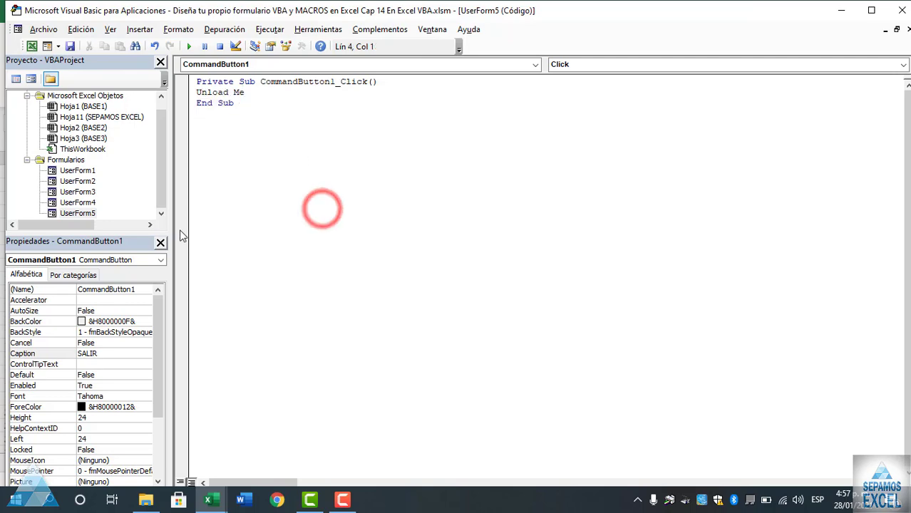
# Reopen the UserForm5 designer from the Project tree and run the form with F5.
pyautogui.doubleClick(90, 214)
pyautogui.click(319, 265)
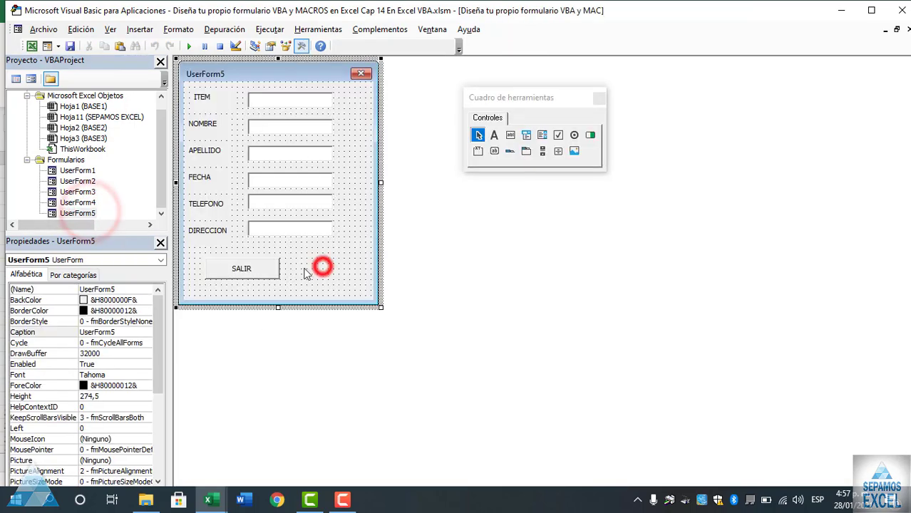
pyautogui.doubleClick(310, 277)
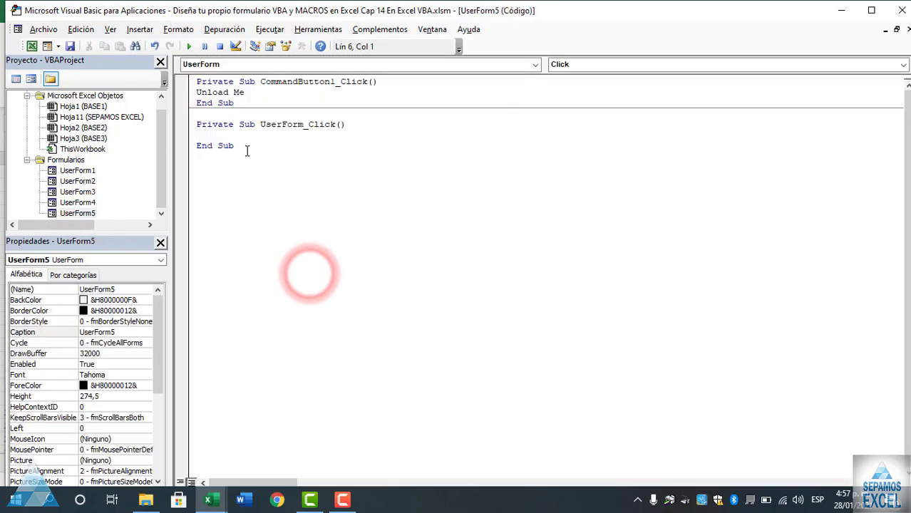
pyautogui.doubleClick(79, 214)
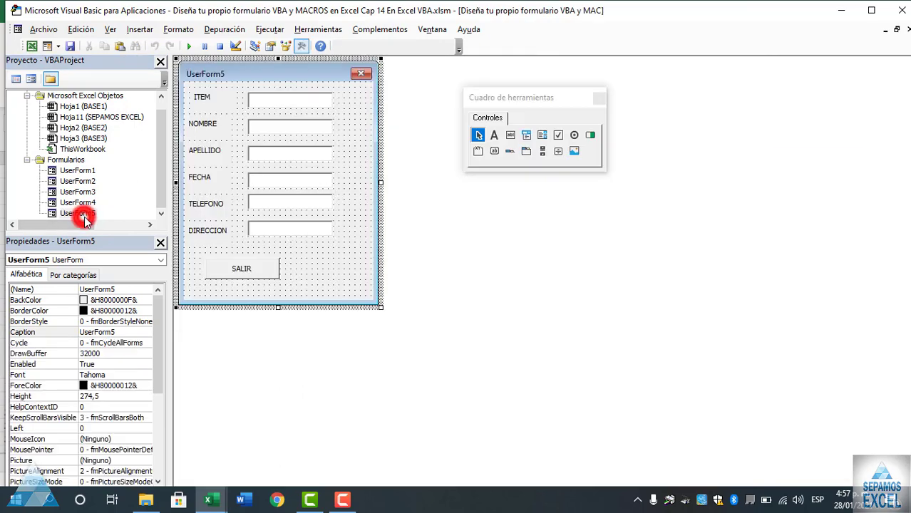
pyautogui.press('F5')
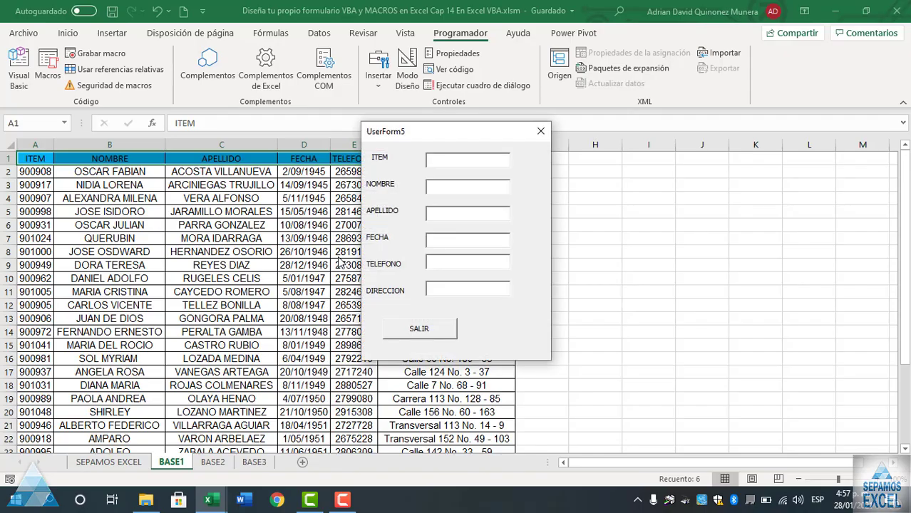
# Close the form via SALIR, nudge SALIR up-left, narrow and shorten the form, then rerun it.
pyautogui.click(421, 330)
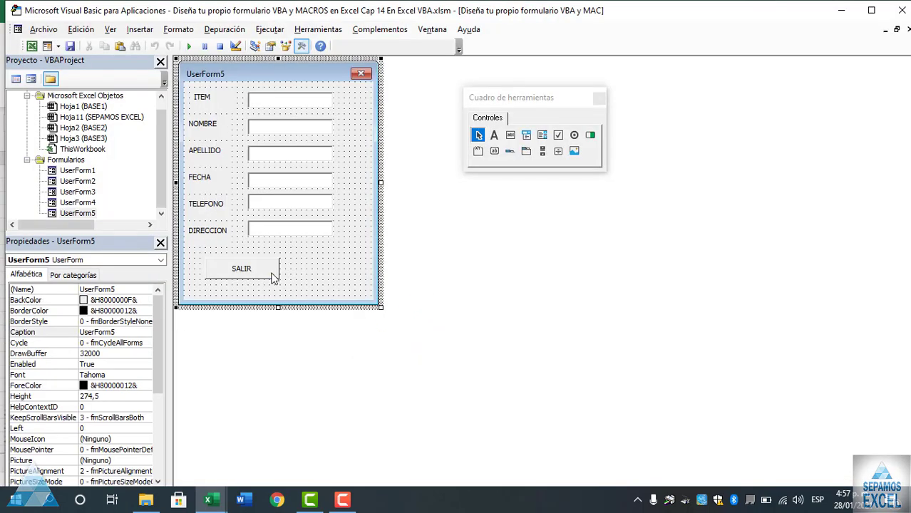
pyautogui.moveTo(273, 277); pyautogui.dragTo(255, 271)
pyautogui.click(311, 284)
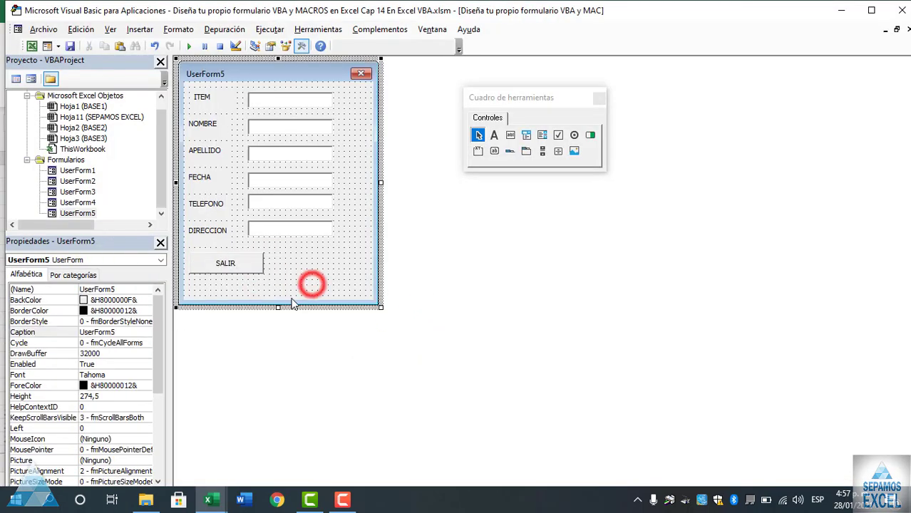
pyautogui.moveTo(380, 183); pyautogui.dragTo(350, 182)
pyautogui.moveTo(264, 308)
pyautogui.mouseDown()
pyautogui.moveTo(265, 285)
pyautogui.moveTo(305, 261)
pyautogui.mouseUp()
pyautogui.click(320, 259)
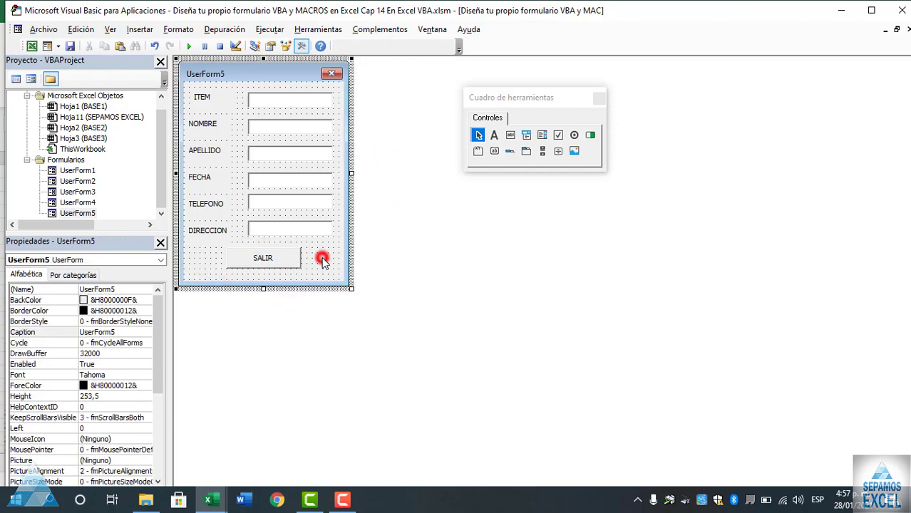
pyautogui.moveTo(264, 289); pyautogui.dragTo(265, 284)
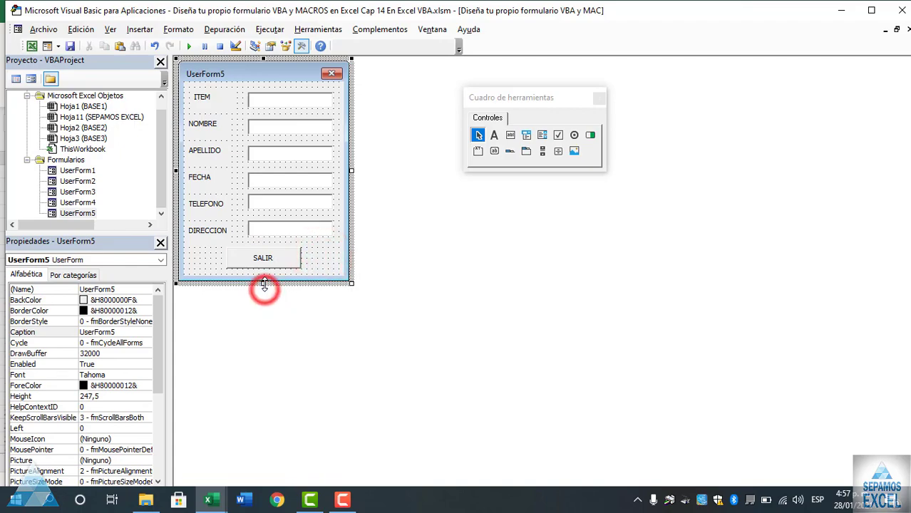
pyautogui.press('F5')
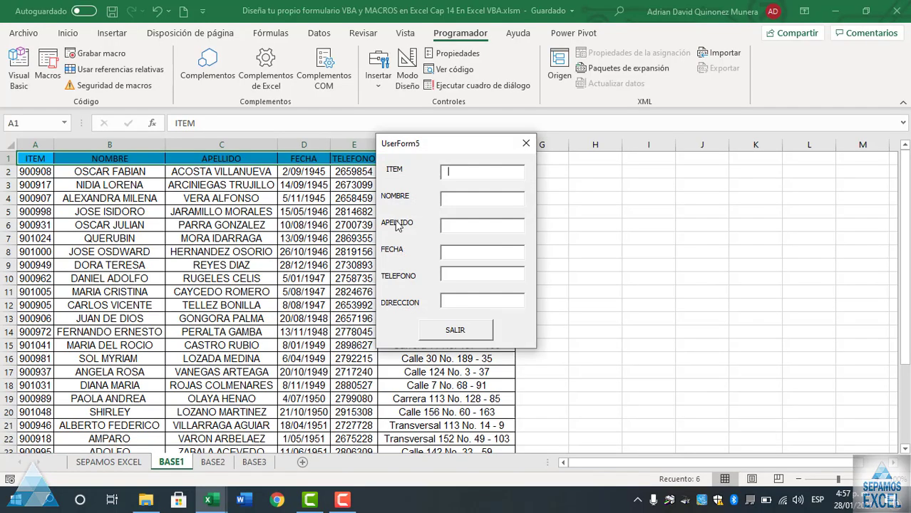
pyautogui.moveTo(427, 153); pyautogui.dragTo(595, 150)
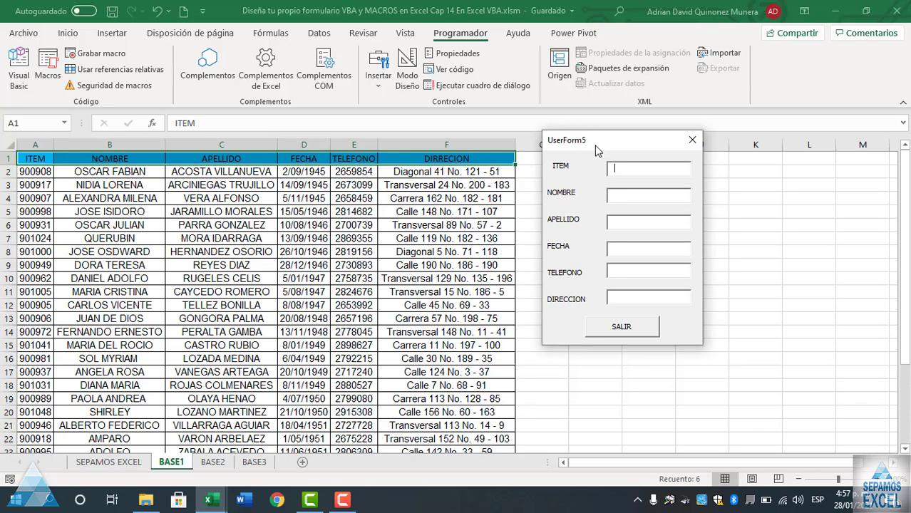
# Close the running form and review the BASE2 sheet's headings by selecting A1 to L2.
pyautogui.click(695, 142)
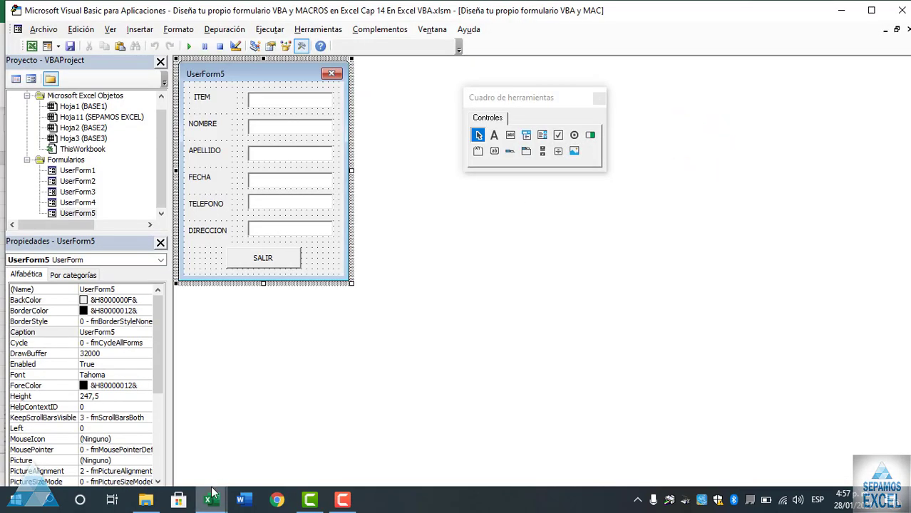
pyautogui.moveTo(211, 495)
pyautogui.click(167, 440)
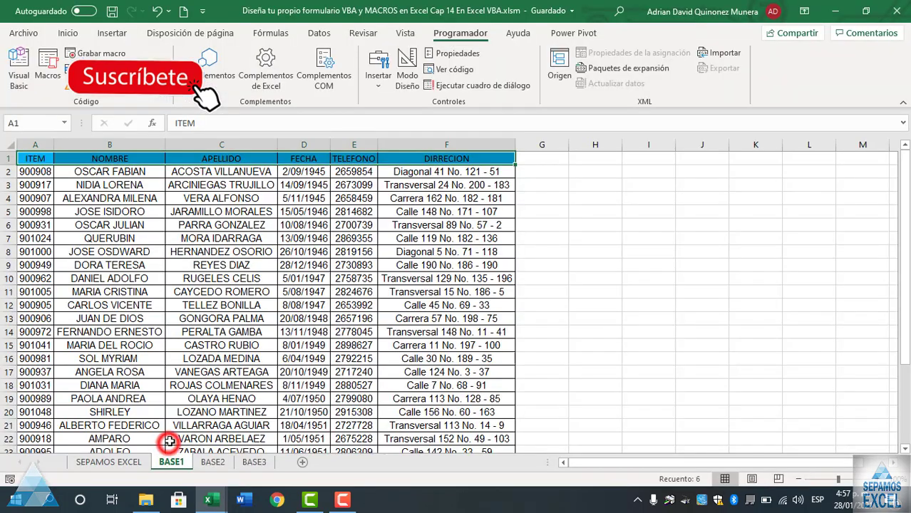
pyautogui.click(213, 462)
pyautogui.click(340, 278)
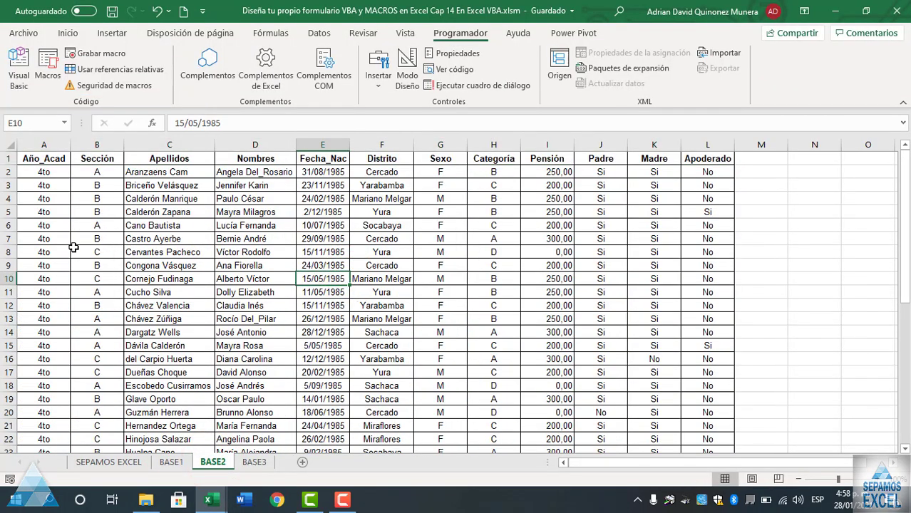
pyautogui.moveTo(40, 160)
pyautogui.mouseDown()
pyautogui.moveTo(700, 168)
pyautogui.moveTo(683, 164)
pyautogui.mouseUp()
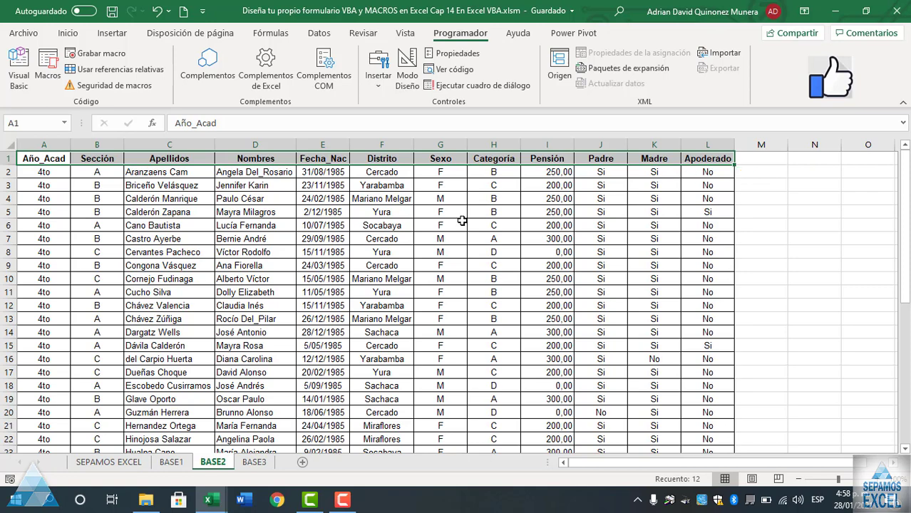
pyautogui.click(421, 221)
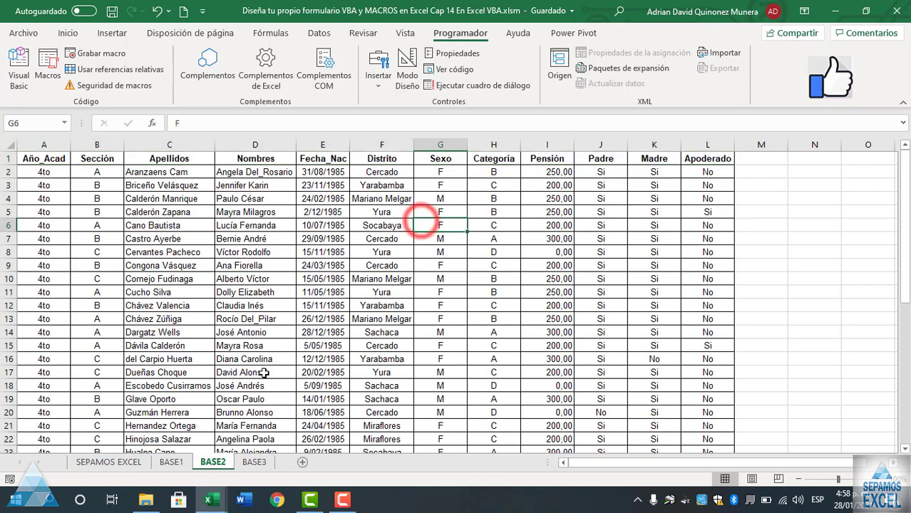
# Lengthen UserForm5 in the editor, recheck the Excel header row, and return to the designer.
pyautogui.moveTo(215, 498)
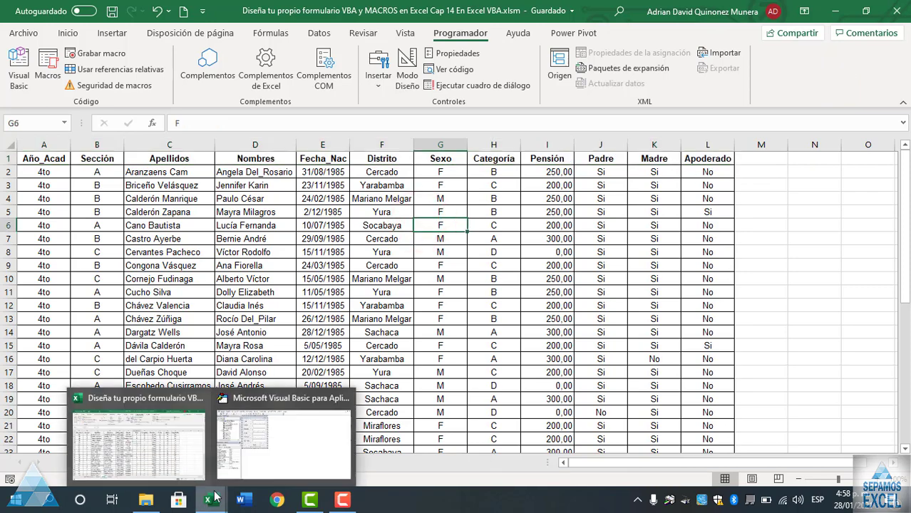
pyautogui.click(261, 467)
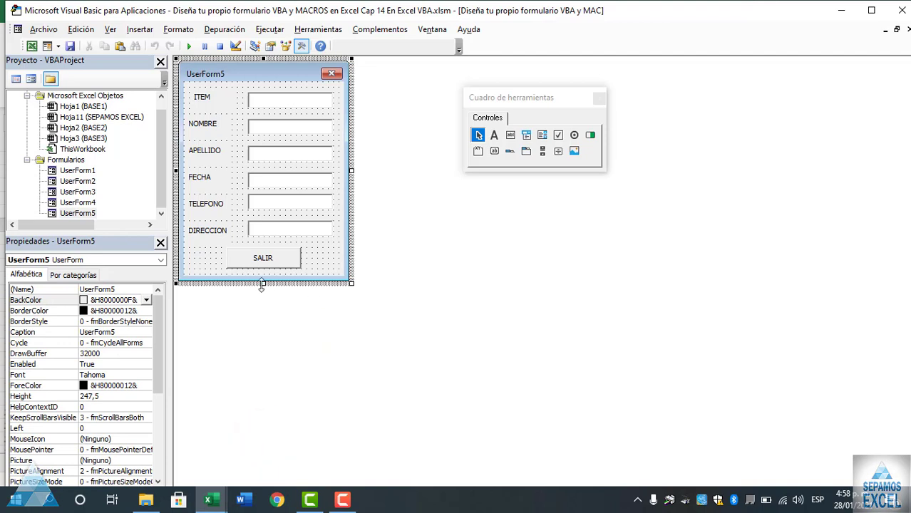
pyautogui.moveTo(261, 283); pyautogui.dragTo(262, 369)
pyautogui.moveTo(214, 499)
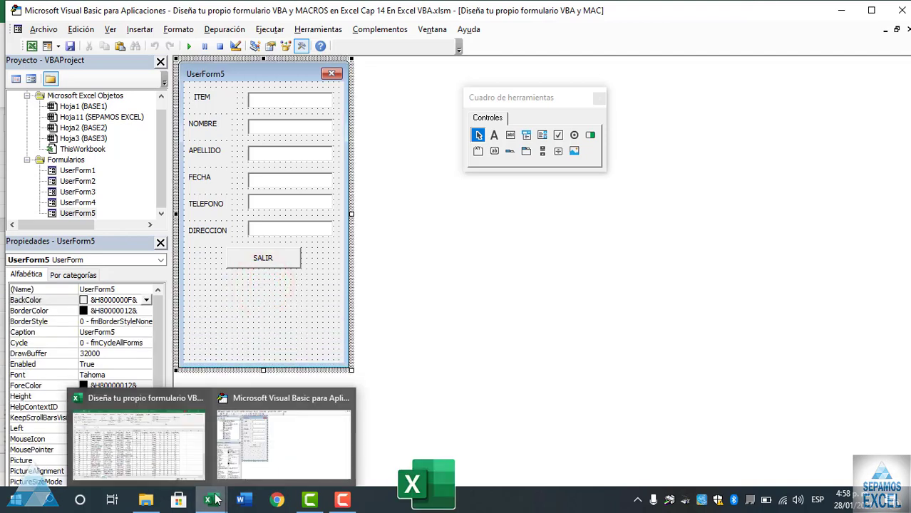
pyautogui.click(140, 442)
pyautogui.moveTo(41, 160); pyautogui.dragTo(708, 160)
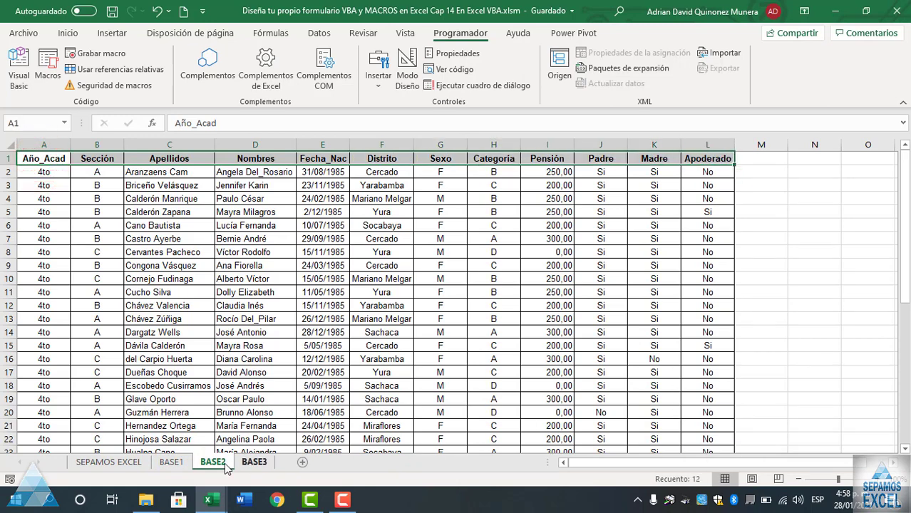
pyautogui.moveTo(208, 499)
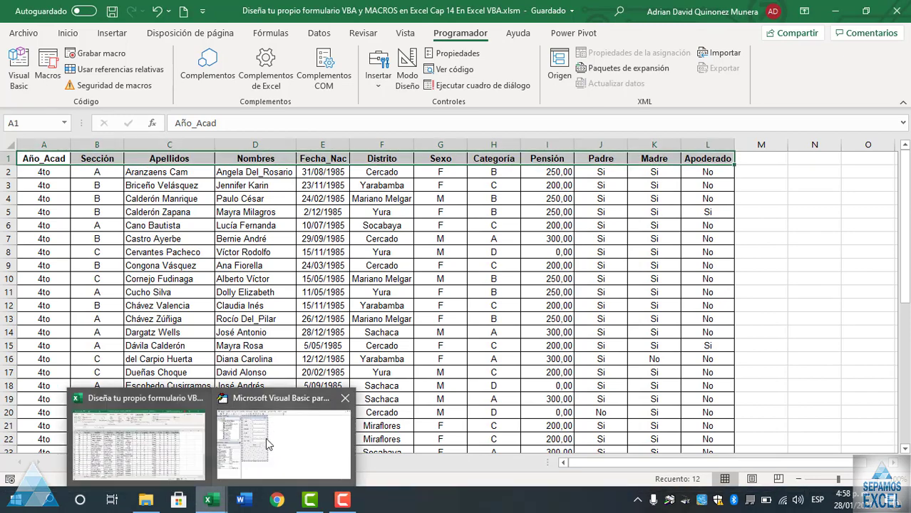
pyautogui.click(265, 438)
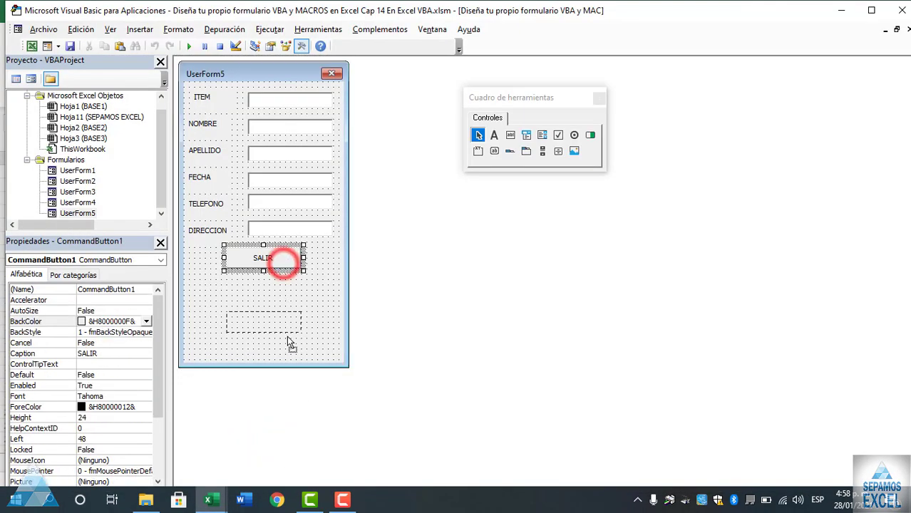
# Lengthen the form and move the SALIR button further down to make room.
pyautogui.moveTo(284, 265); pyautogui.dragTo(289, 340)
pyautogui.click(275, 360)
pyautogui.moveTo(265, 372); pyautogui.dragTo(264, 402)
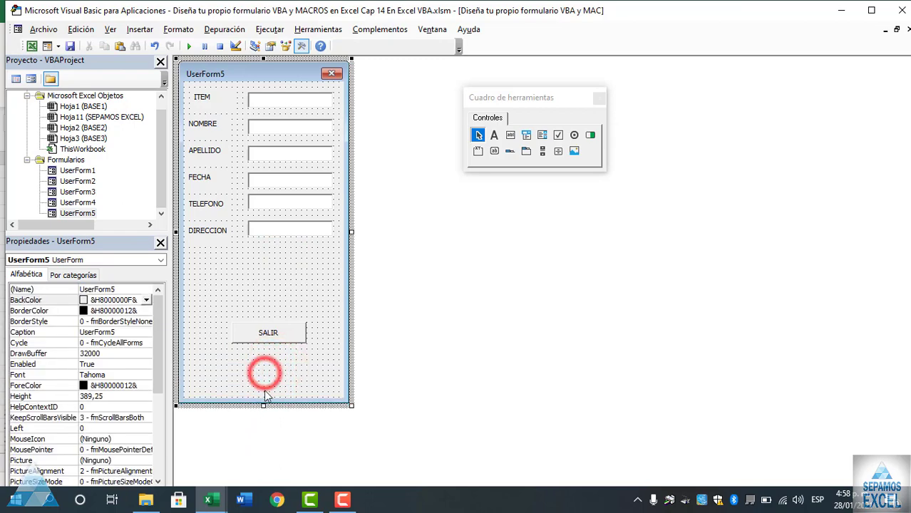
pyautogui.moveTo(291, 333); pyautogui.dragTo(293, 364)
pyautogui.click(261, 303)
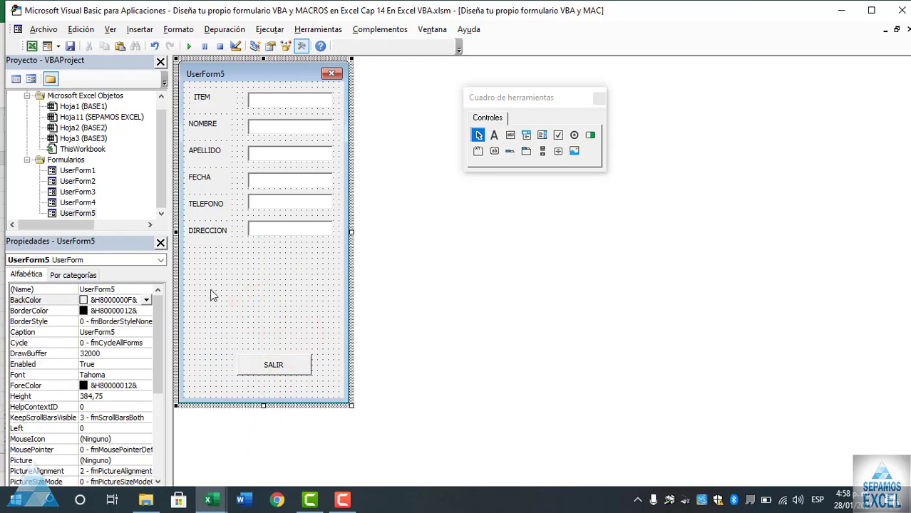
# Select the six labels ITEM through DIRECCION and copy them.
pyautogui.moveTo(204, 255); pyautogui.dragTo(211, 102)
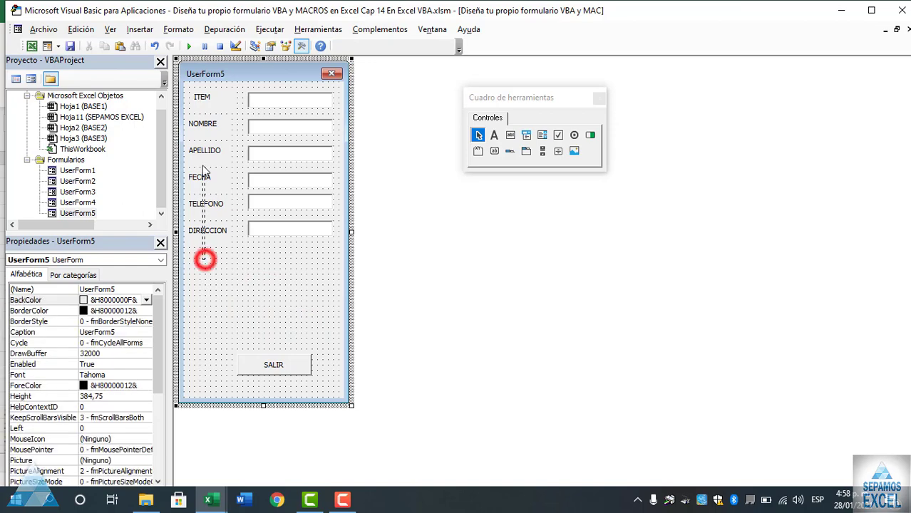
pyautogui.rightClick(212, 102)
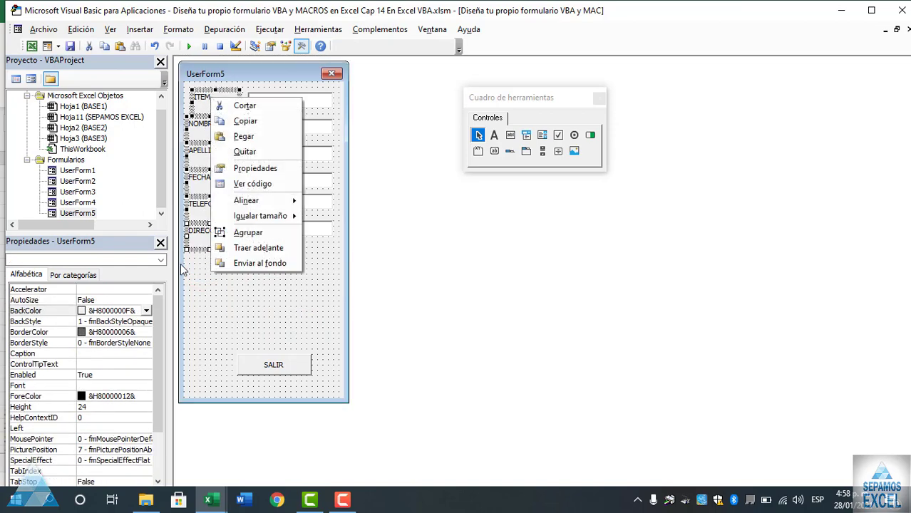
pyautogui.click(181, 299)
pyautogui.click(199, 89)
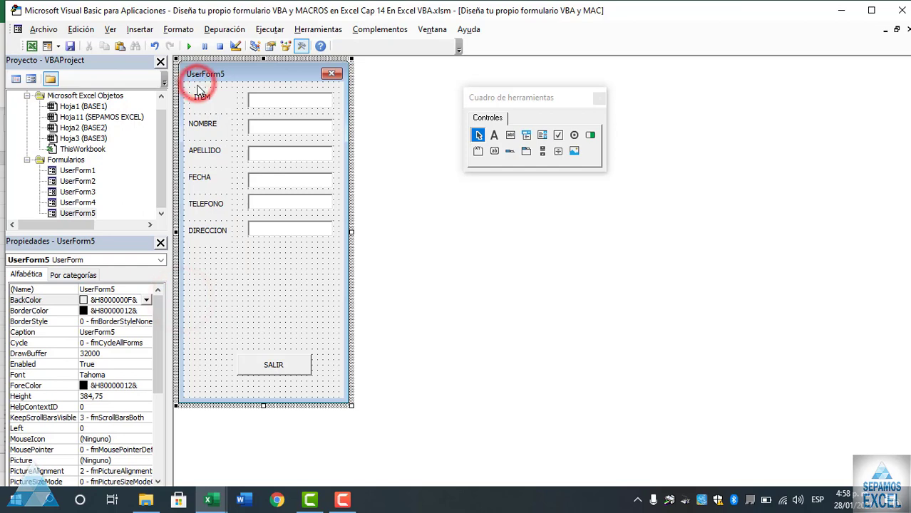
pyautogui.moveTo(200, 89); pyautogui.dragTo(212, 251)
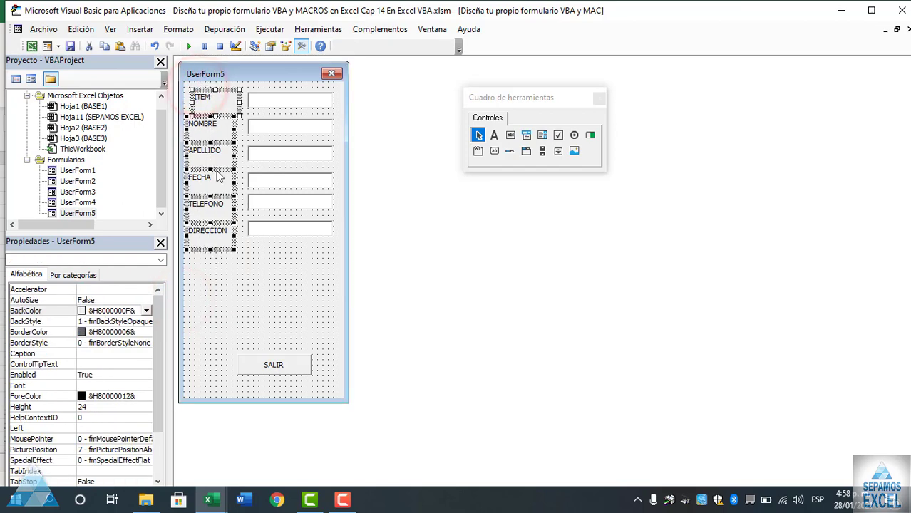
pyautogui.rightClick(223, 103)
pyautogui.click(234, 122)
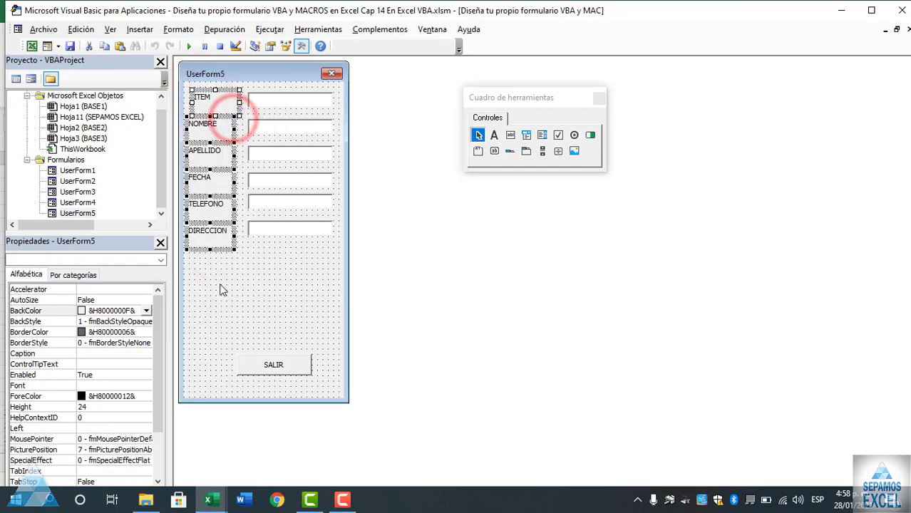
# Paste the labels below DIRECCION, lengthen the form, and move SALIR beneath the copies.
pyautogui.moveTo(251, 366); pyautogui.dragTo(272, 362)
pyautogui.click(256, 282)
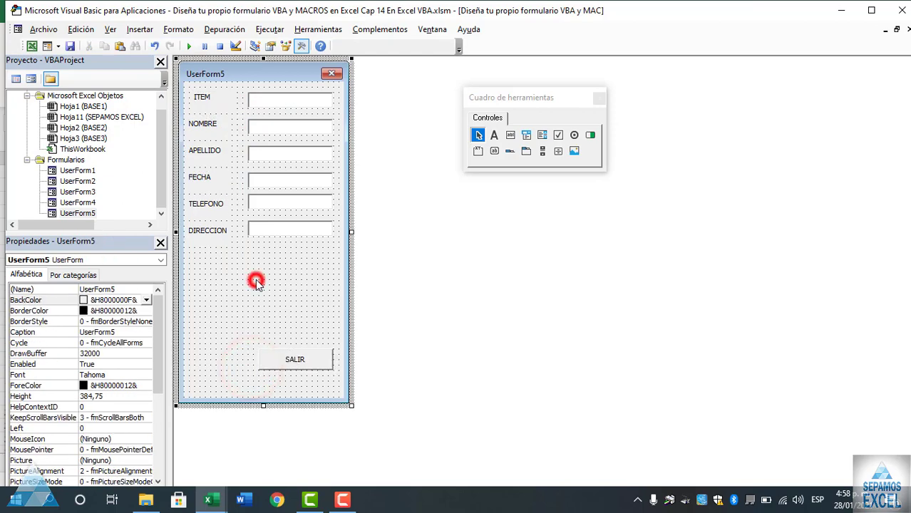
pyautogui.hotkey('ctrl', 'v')
pyautogui.moveTo(271, 171); pyautogui.dragTo(292, 278)
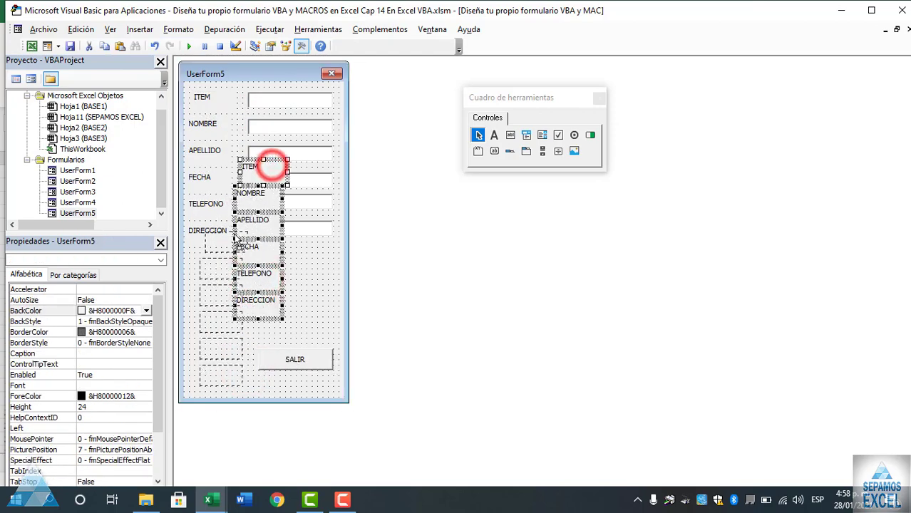
pyautogui.click(291, 279)
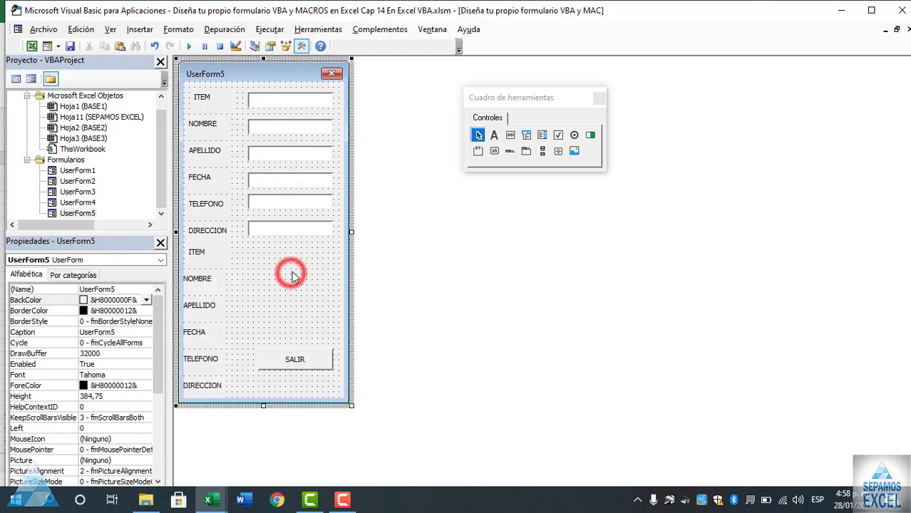
pyautogui.moveTo(264, 404); pyautogui.dragTo(264, 457)
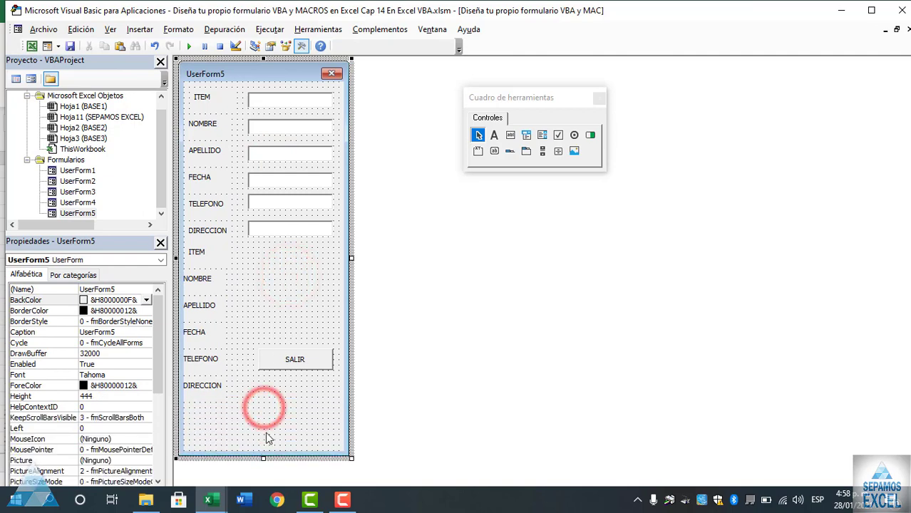
pyautogui.moveTo(275, 362); pyautogui.dragTo(210, 425)
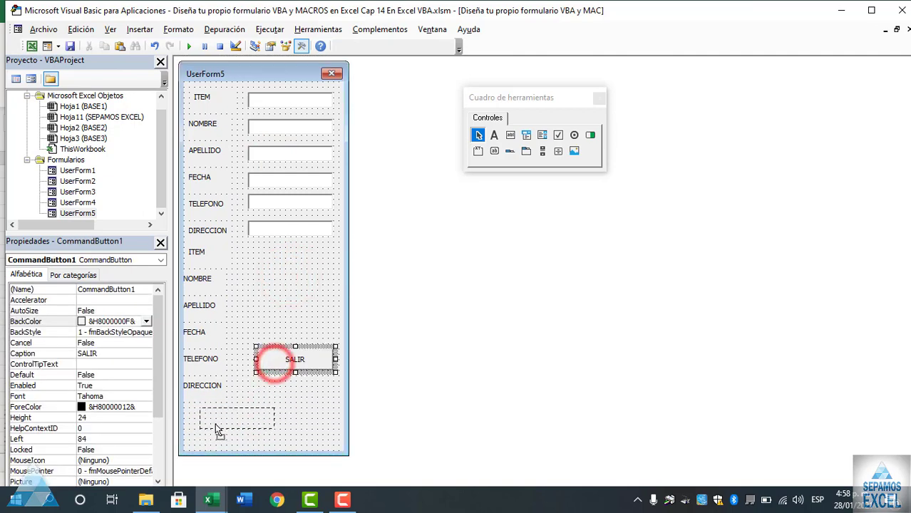
pyautogui.click(300, 313)
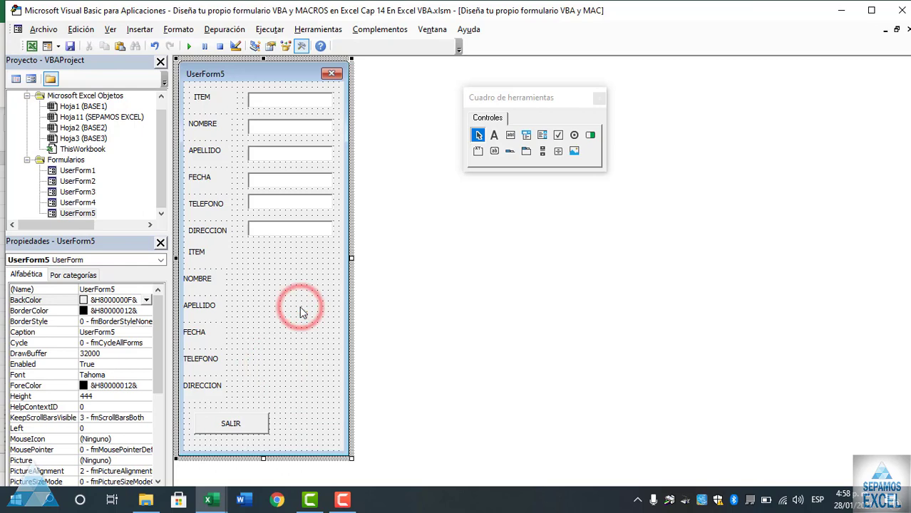
# After checking a Distrito entry in Excel, rename the copied ITEM label to DISTRINO.
pyautogui.moveTo(209, 500)
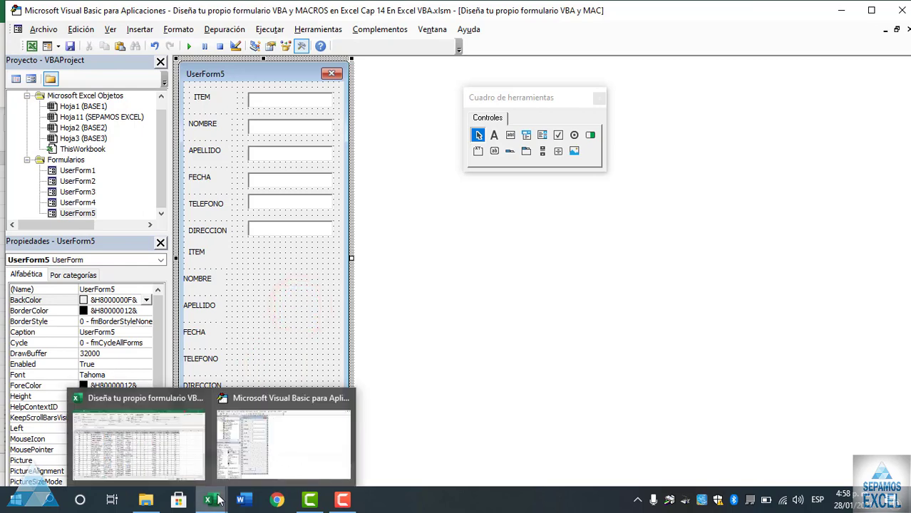
pyautogui.click(187, 456)
pyautogui.click(383, 239)
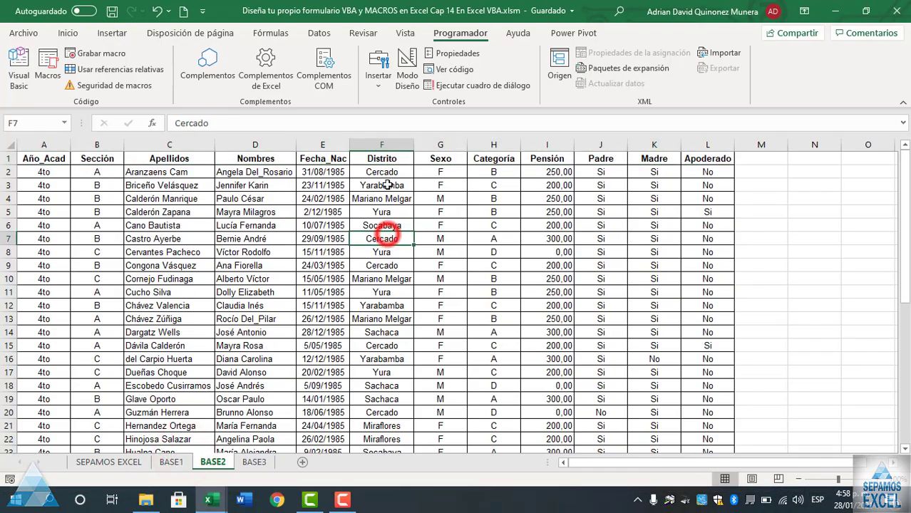
pyautogui.moveTo(216, 502)
pyautogui.click(261, 436)
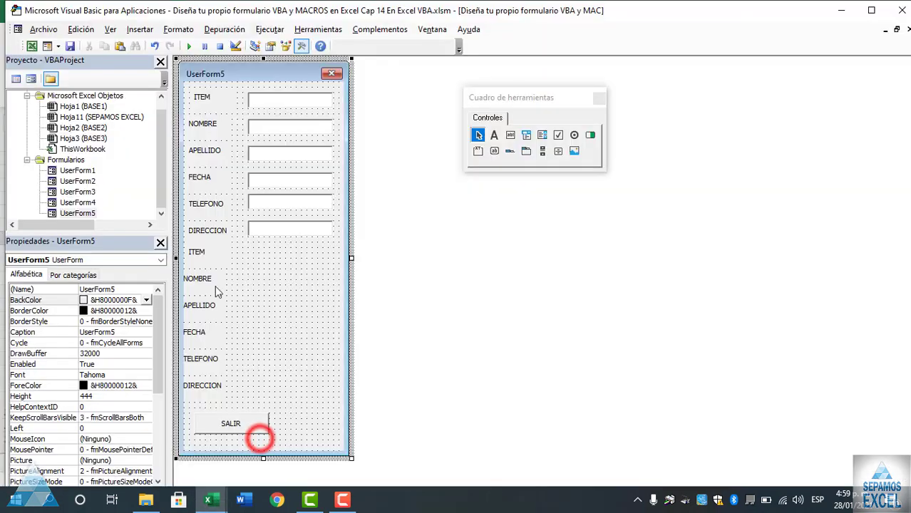
pyautogui.click(211, 258)
pyautogui.doubleClick(114, 365)
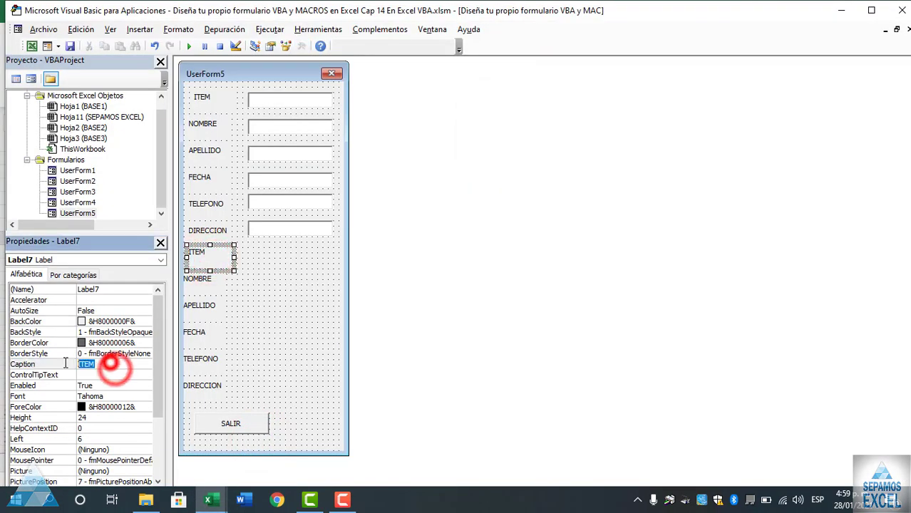
pyautogui.write('DIO')
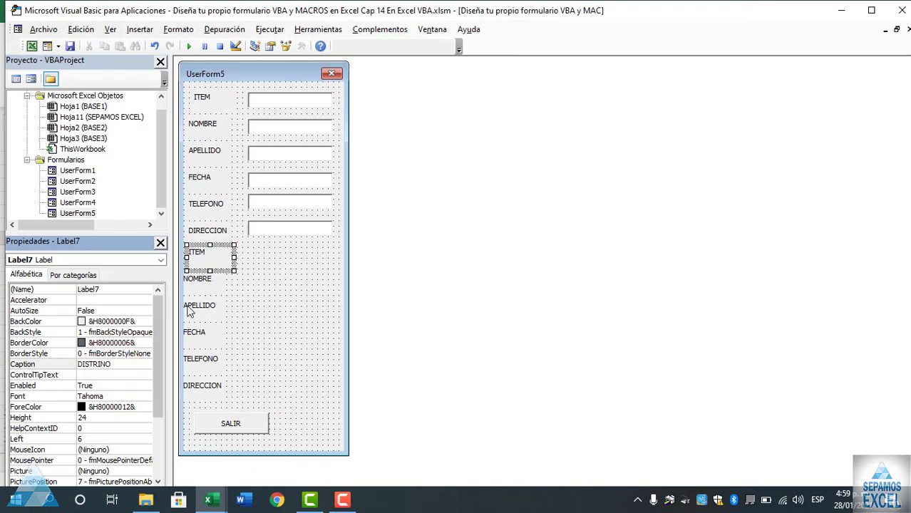
# Change the copied NOMBRE caption to CATEGORIA and rename the APELLIDO copy to SEXO.
pyautogui.click(198, 280)
pyautogui.click(126, 366)
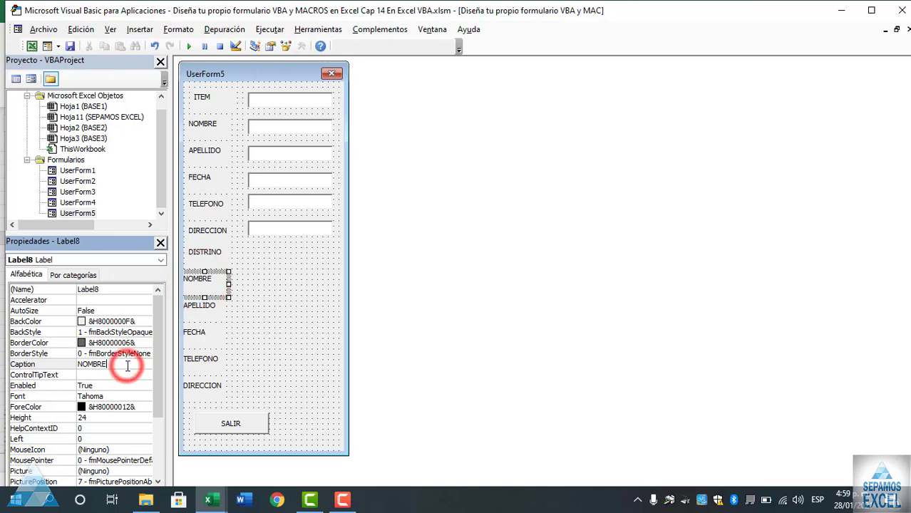
pyautogui.press('BackSpace')
pyautogui.press('BackSpace')
pyautogui.press('BackSpace')
pyautogui.write('CATEGORIA')
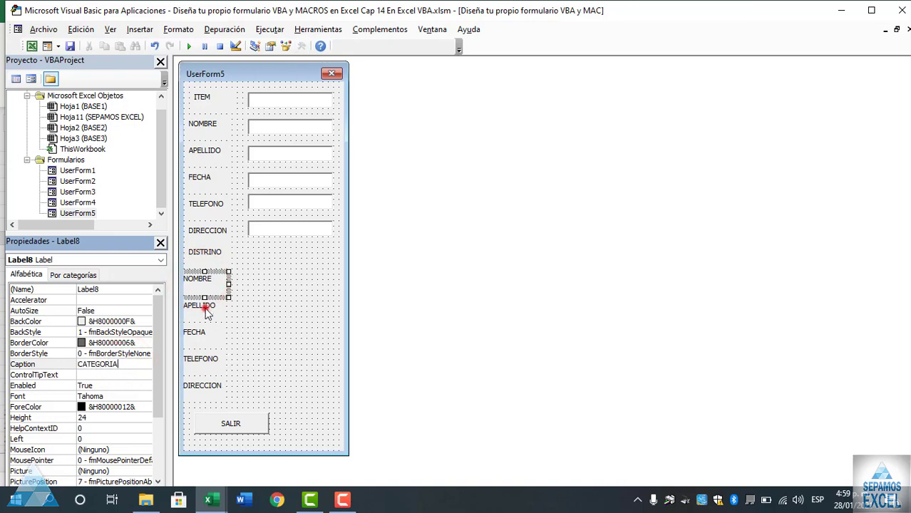
pyautogui.click(207, 314)
pyautogui.doubleClick(126, 364)
pyautogui.write('SE')
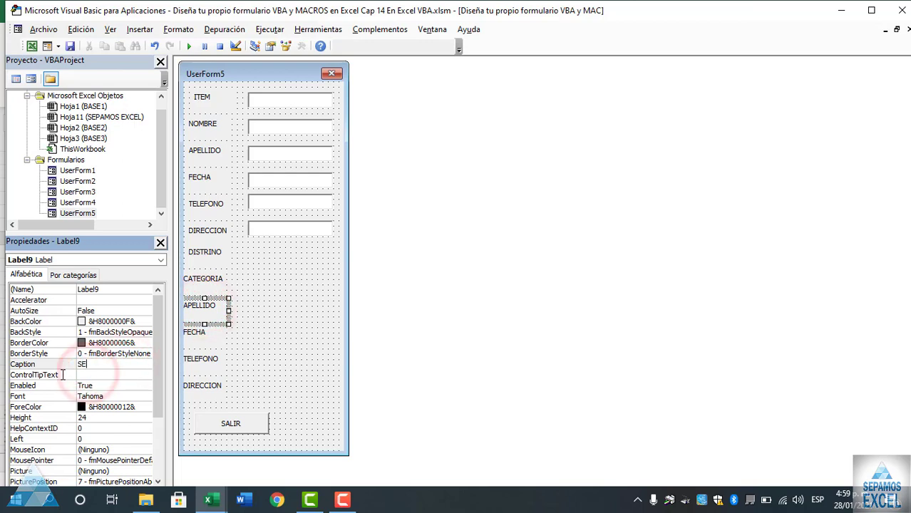
pyautogui.write('XO')
# Rename the copied FECHA label to PENSION after rechecking the workbook headers.
pyautogui.click(196, 337)
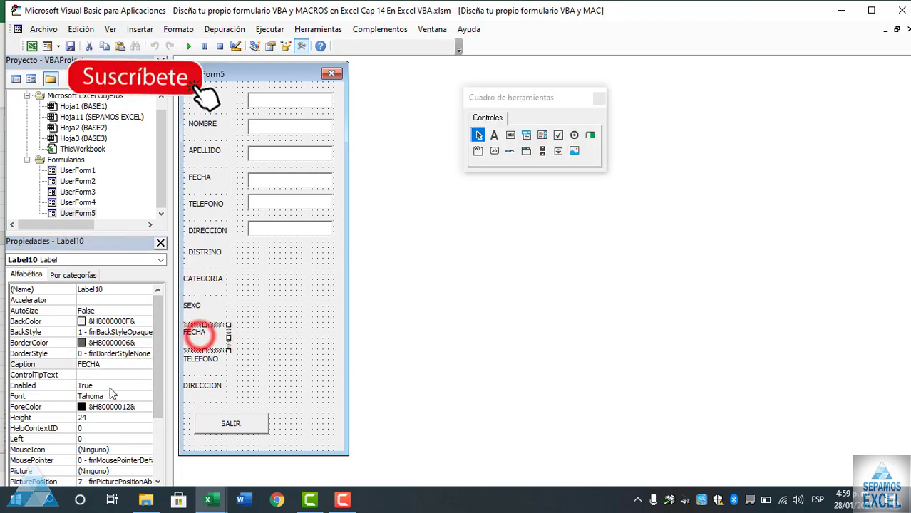
pyautogui.moveTo(209, 503)
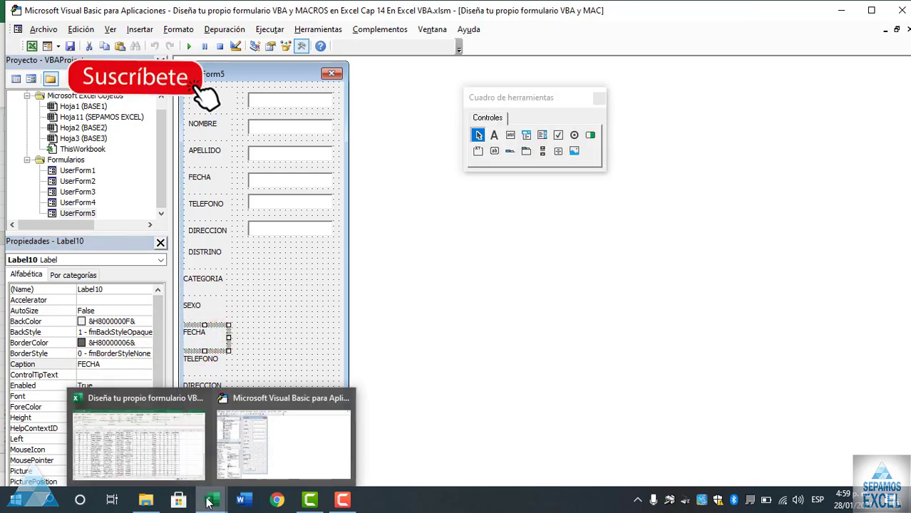
pyautogui.click(183, 457)
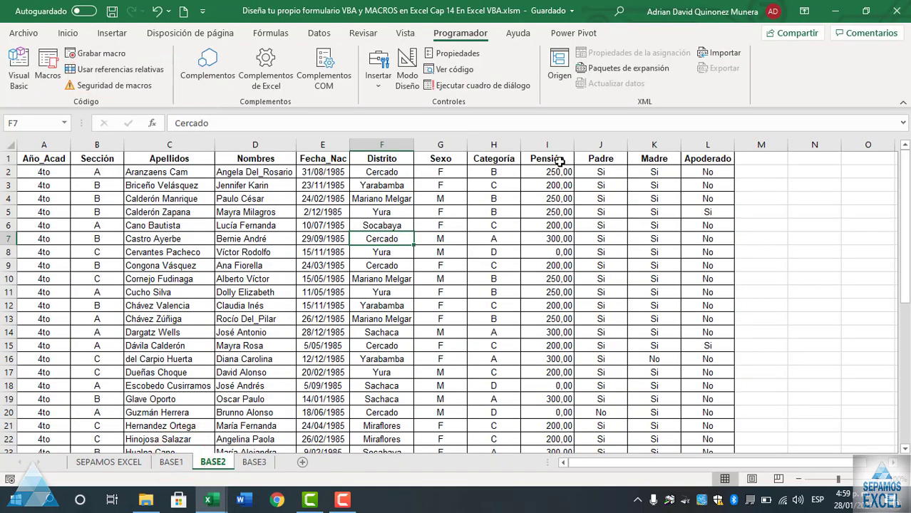
pyautogui.moveTo(209, 501)
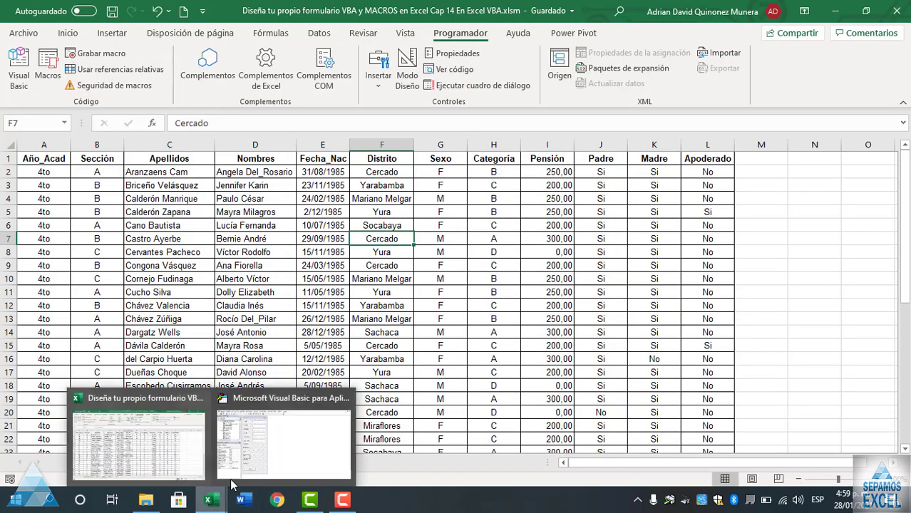
pyautogui.click(255, 452)
pyautogui.click(114, 366)
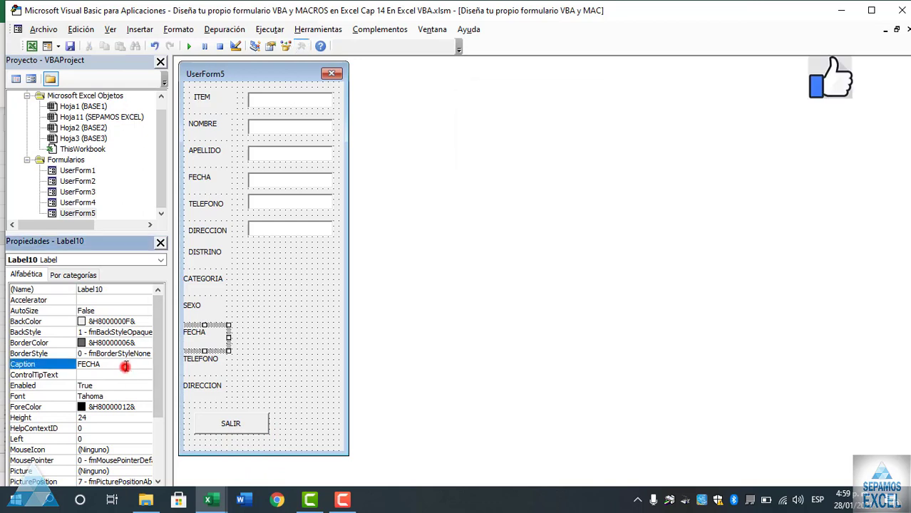
pyautogui.write('PENSION')
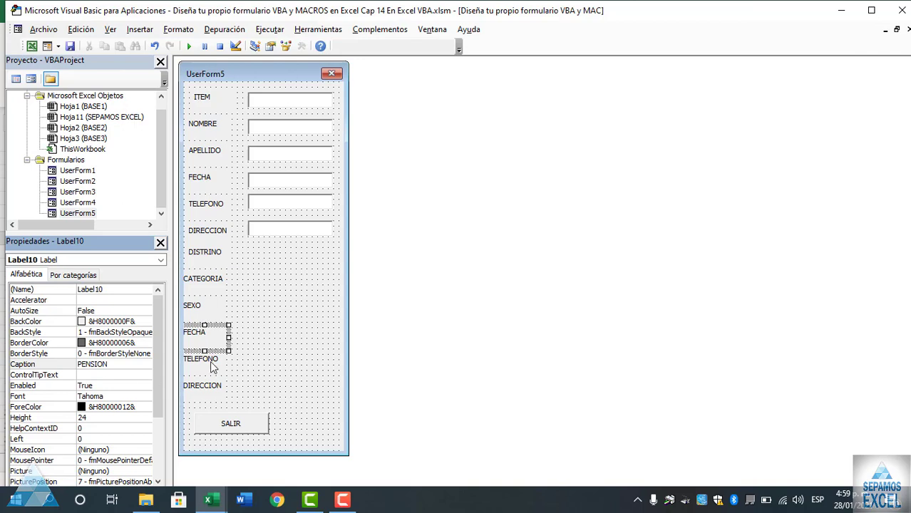
# Rename the copied TELEFONO and DIRECCION labels to PADRE and MADRE.
pyautogui.click(210, 364)
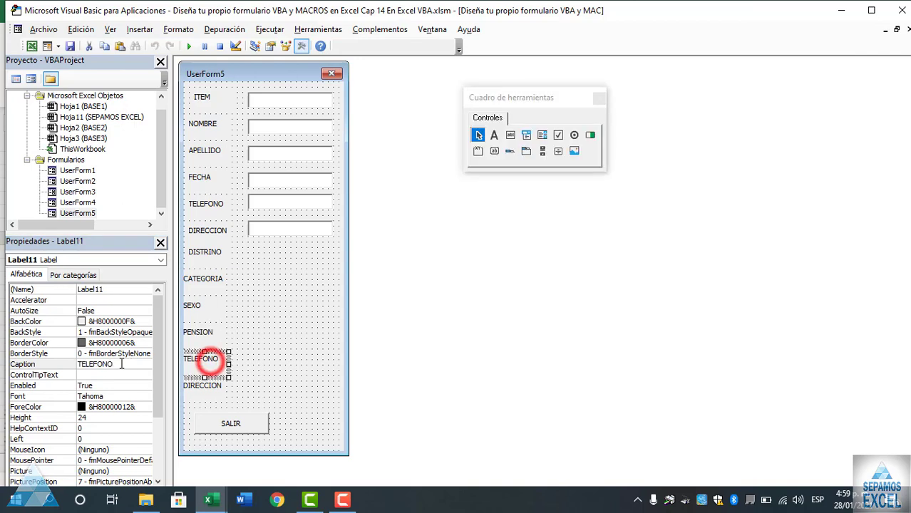
pyautogui.click(117, 365)
pyautogui.write('PA')
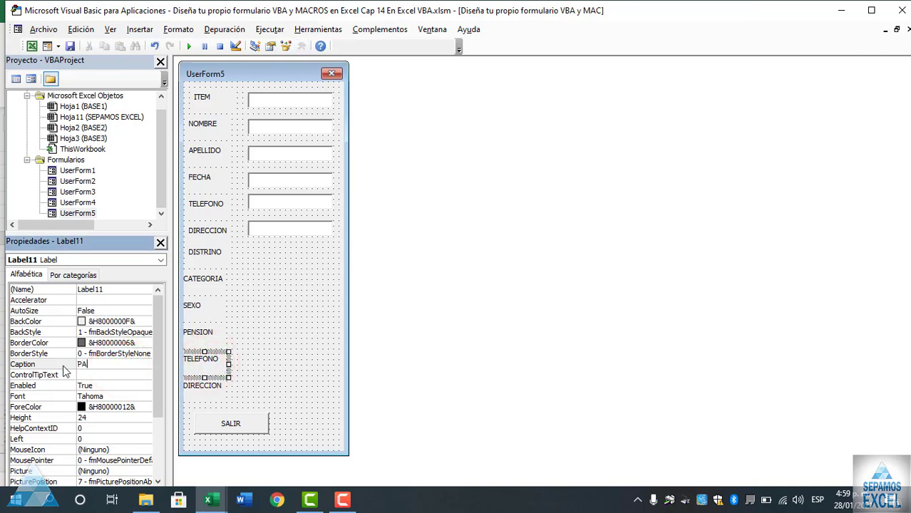
pyautogui.write('DRE')
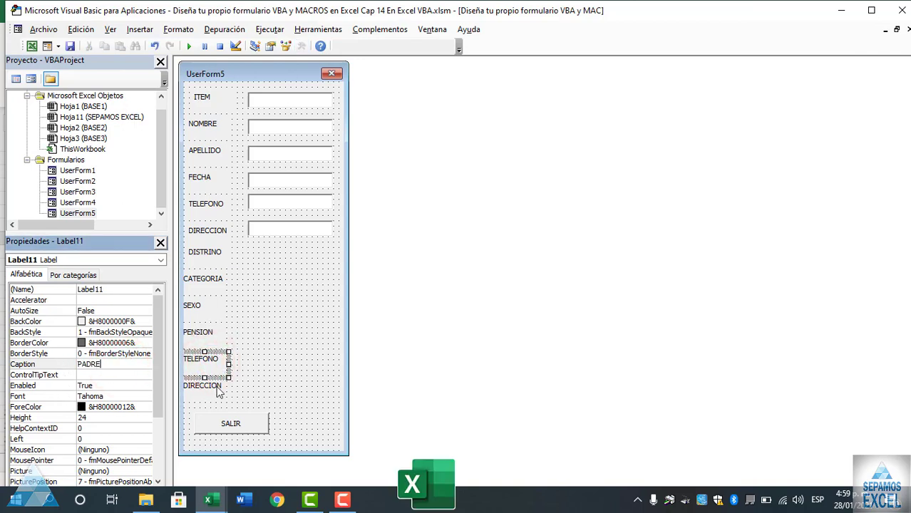
pyautogui.click(218, 386)
pyautogui.click(114, 364)
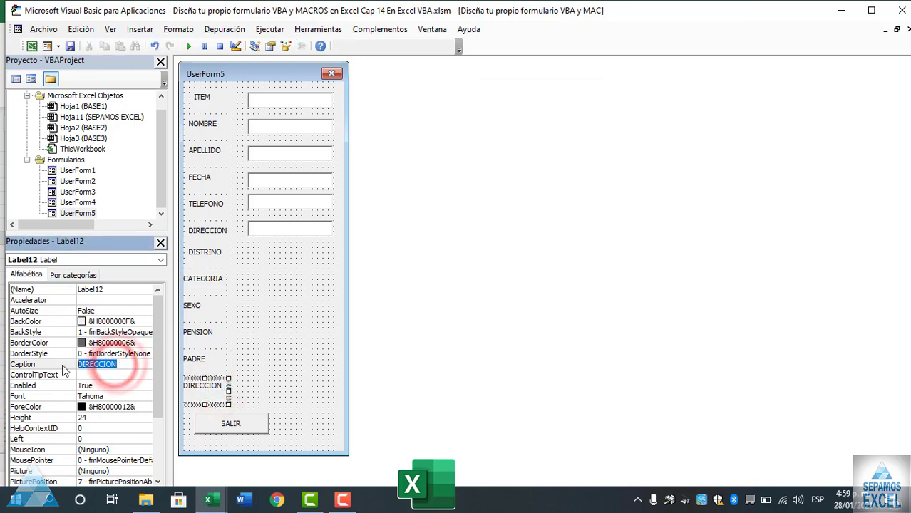
pyautogui.write('MADRE')
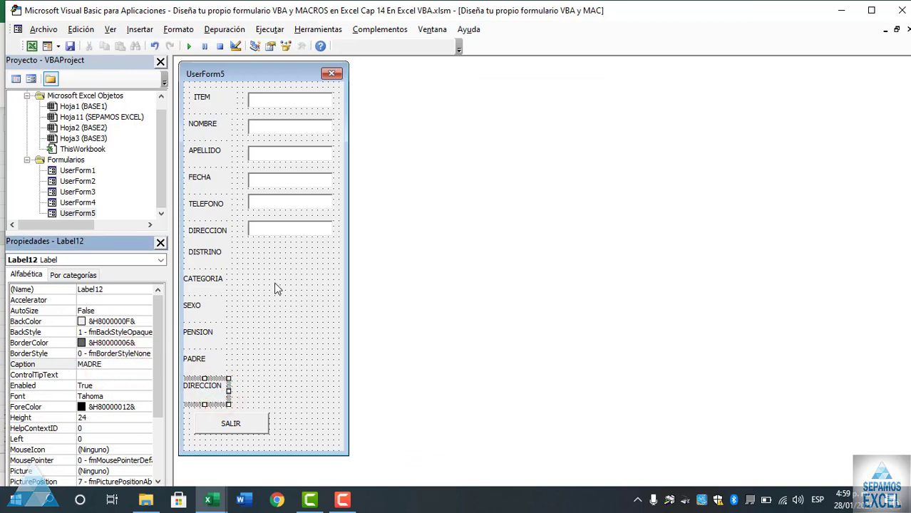
pyautogui.click(278, 289)
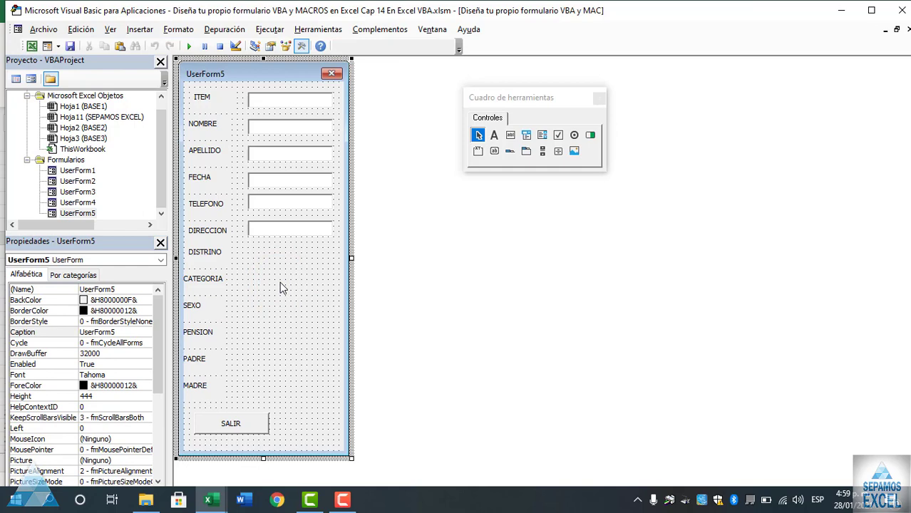
# Copy the six text boxes and paste the copies beside labels DISTRINO through MADRE.
pyautogui.moveTo(282, 169); pyautogui.dragTo(270, 98)
pyautogui.rightClick(270, 98)
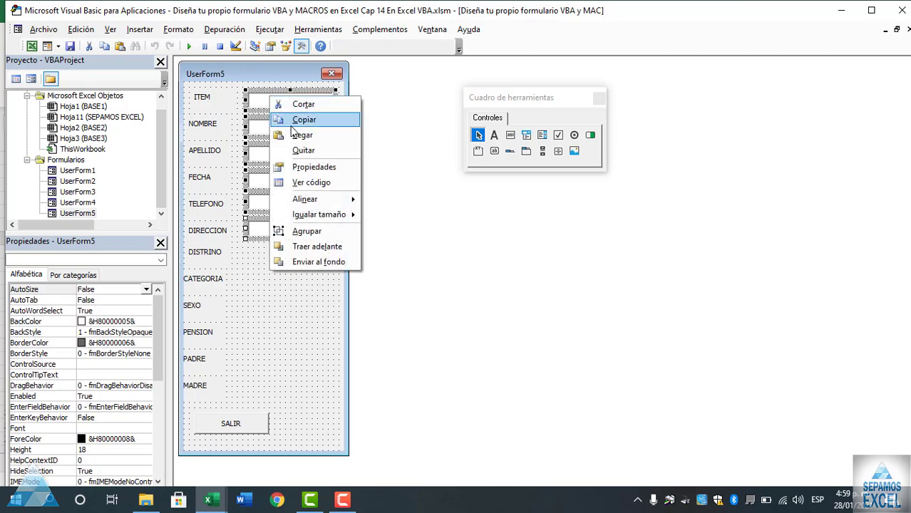
pyautogui.click(292, 121)
pyautogui.click(291, 309)
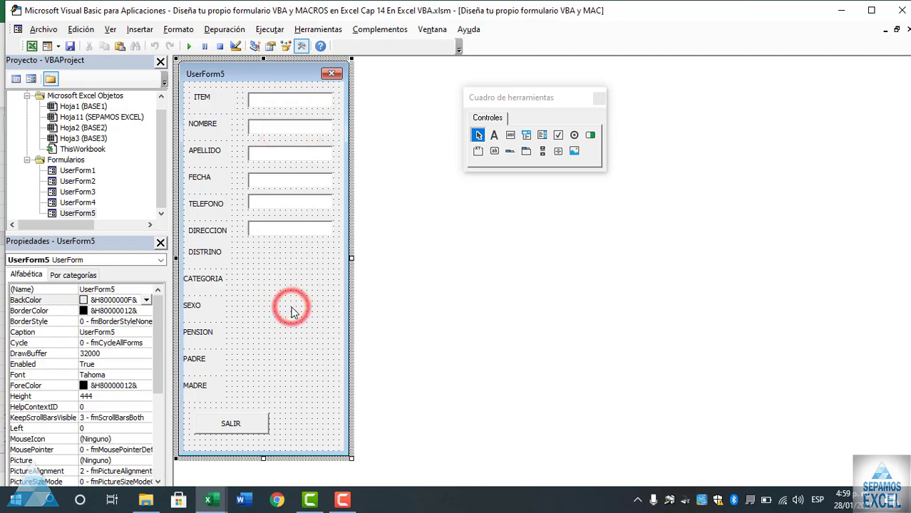
pyautogui.hotkey('ctrl', 'v')
pyautogui.moveTo(284, 192); pyautogui.dragTo(308, 248)
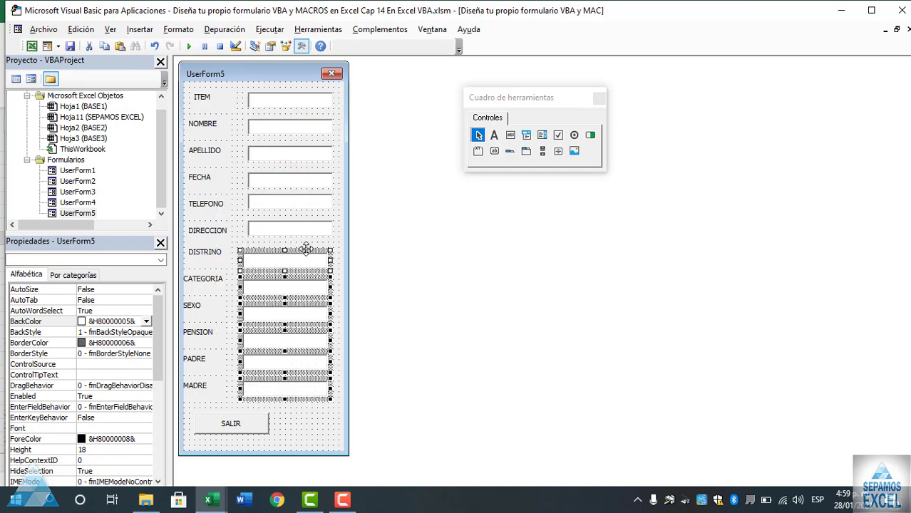
pyautogui.click(303, 246)
# Move SALIR up and right, shorten the form to fit, and run it with F5.
pyautogui.click(241, 421)
pyautogui.moveTo(254, 424); pyautogui.dragTo(273, 411)
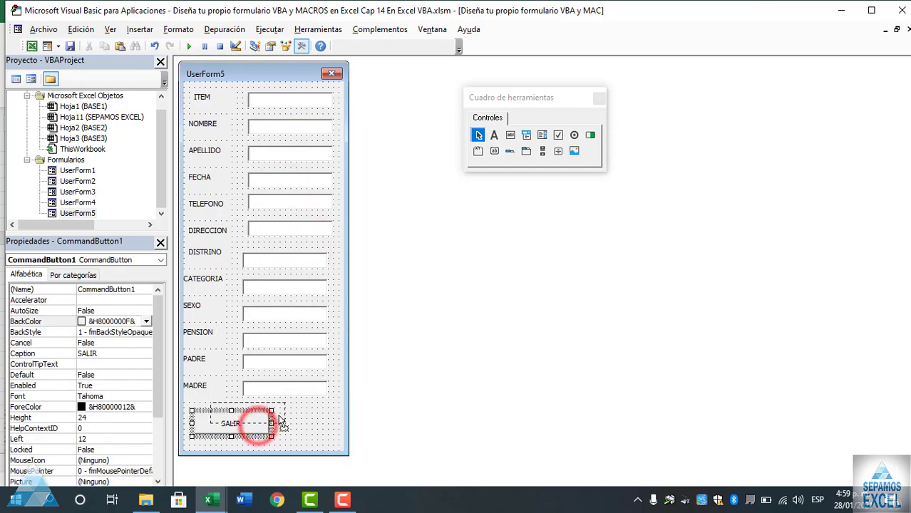
pyautogui.click(306, 431)
pyautogui.moveTo(262, 456); pyautogui.dragTo(263, 441)
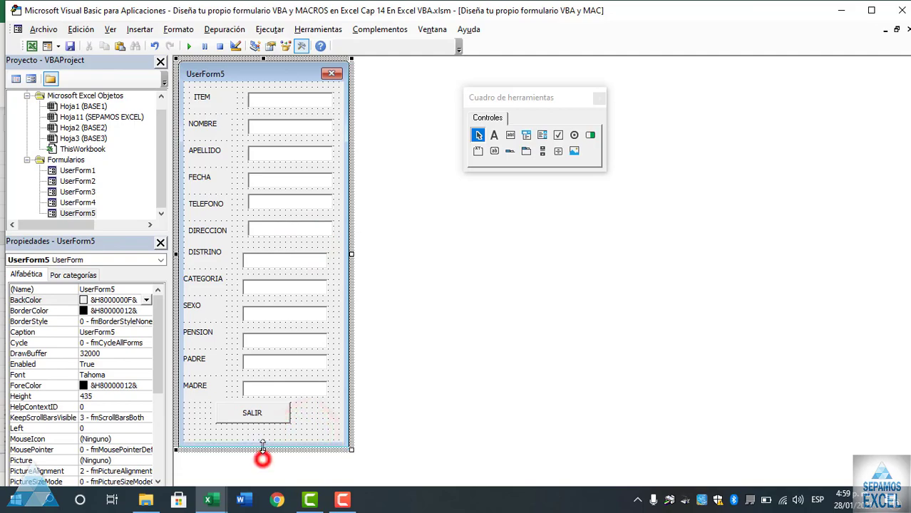
pyautogui.press('F5')
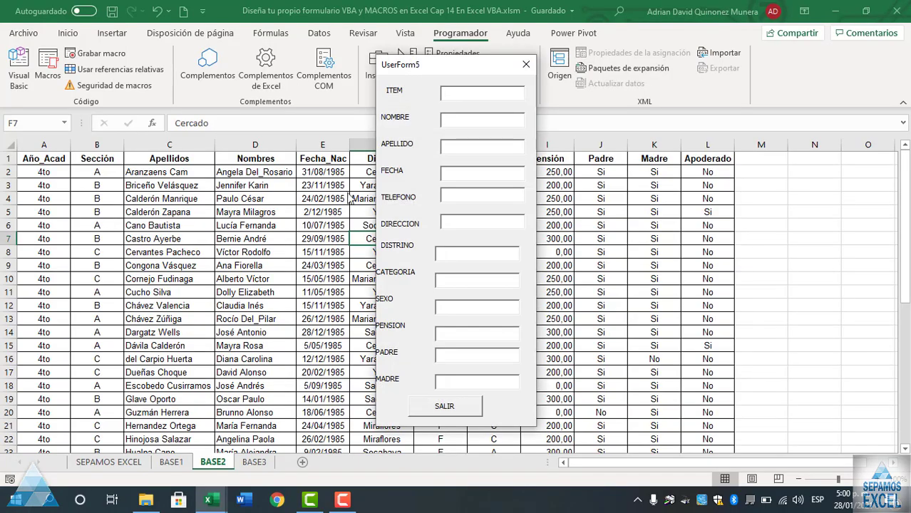
# Move the running form aside, Tab through its fields to check focus order, then close it.
pyautogui.moveTo(441, 65)
pyautogui.mouseDown()
pyautogui.moveTo(813, 69)
pyautogui.moveTo(800, 72)
pyautogui.mouseUp()
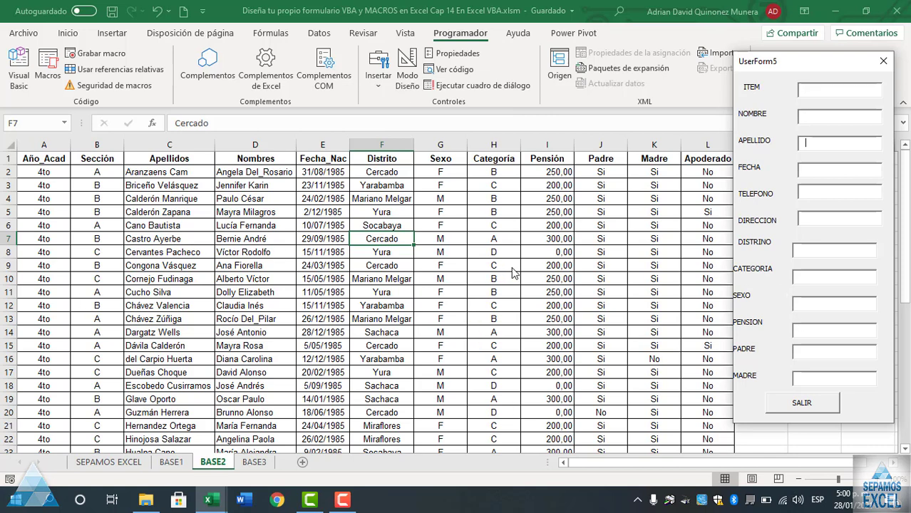
pyautogui.press('Tab')
pyautogui.press('Tab')
pyautogui.press('Tab')
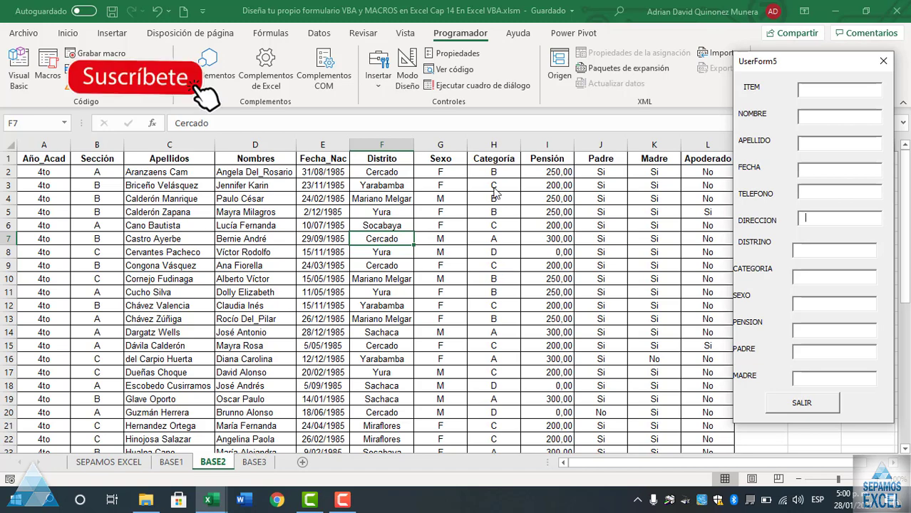
pyautogui.moveTo(792, 62); pyautogui.dragTo(416, 66)
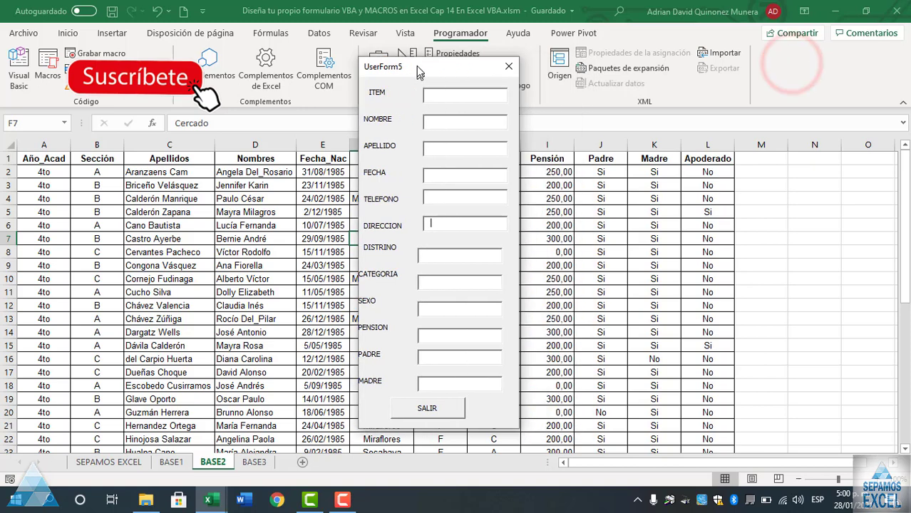
pyautogui.press('Tab')
pyautogui.press('Tab')
pyautogui.press('Tab')
pyautogui.press('Tab')
pyautogui.press('Tab')
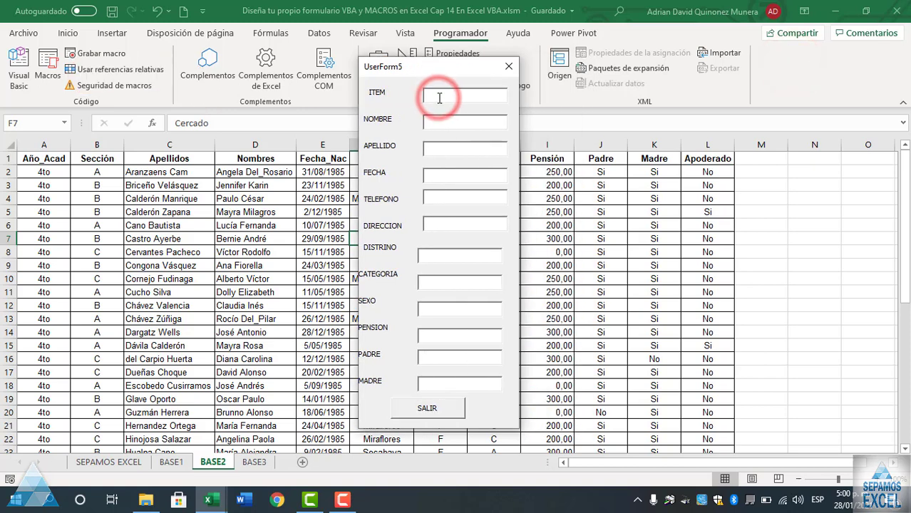
pyautogui.press('Tab')
pyautogui.press('Tab')
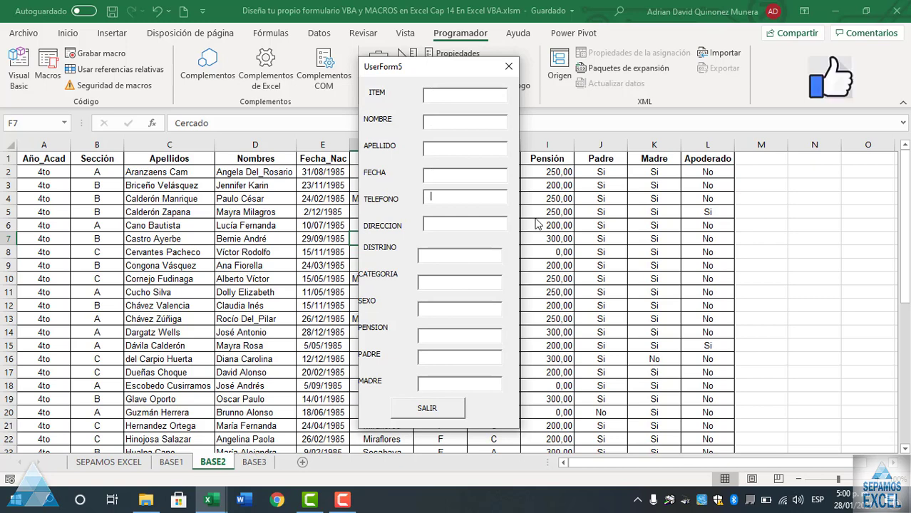
pyautogui.press('Tab')
pyautogui.press('Tab')
pyautogui.press('Tab')
pyautogui.press('Tab')
pyautogui.click(510, 67)
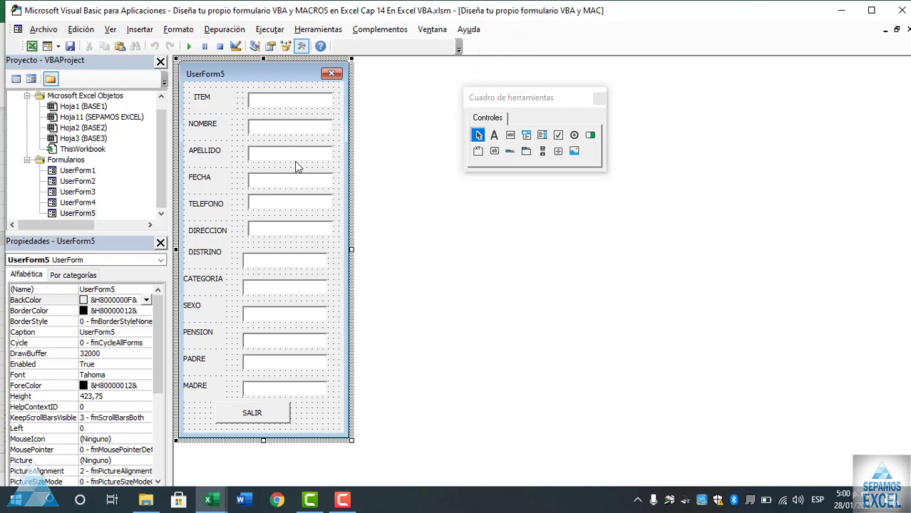
# Left-align the twelve labels ITEM through MADRE and give them a common 17,95 height.
pyautogui.moveTo(234, 86); pyautogui.dragTo(199, 391)
pyautogui.rightClick(229, 103)
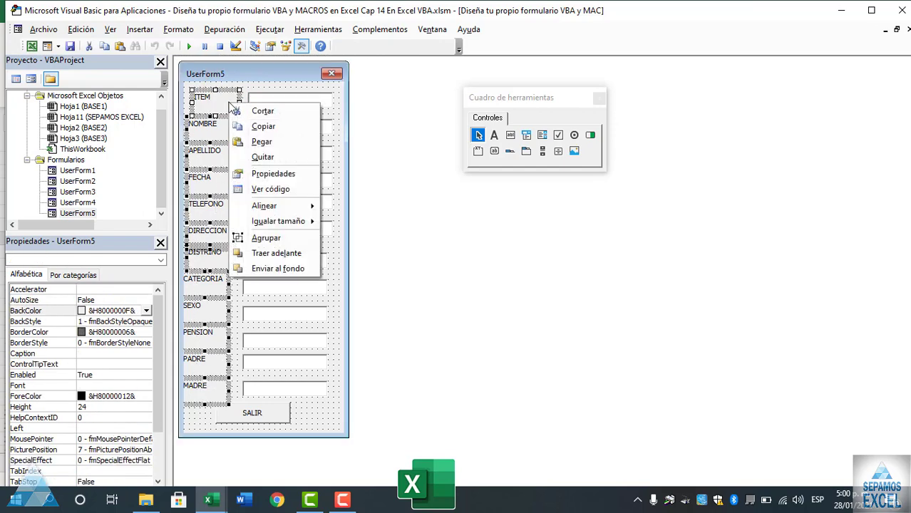
pyautogui.moveTo(308, 208)
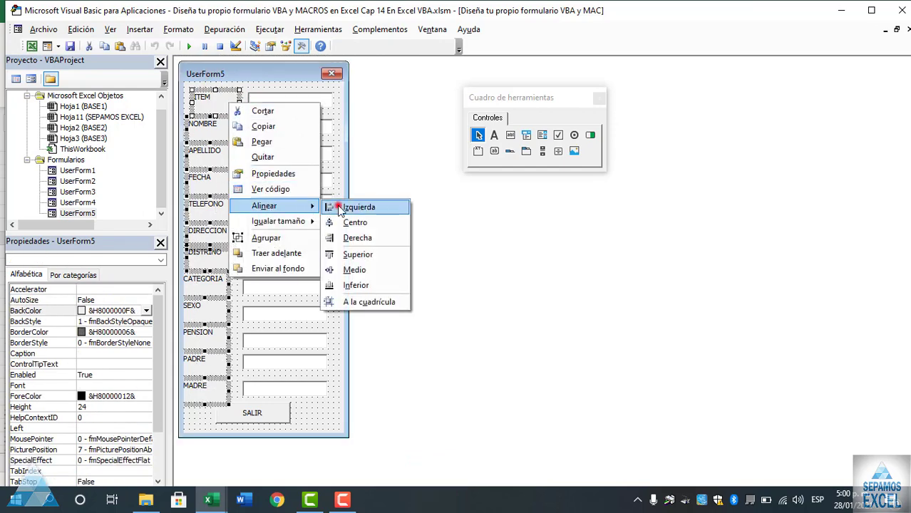
pyautogui.click(338, 207)
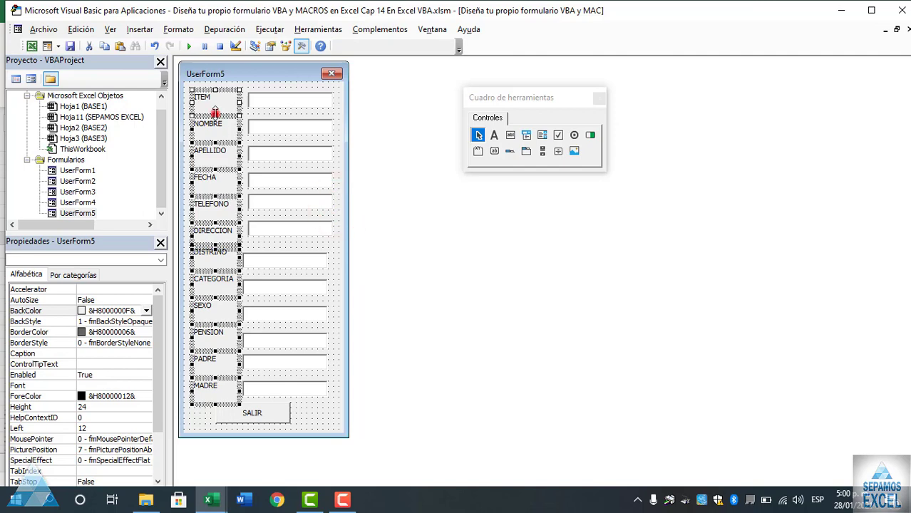
pyautogui.moveTo(215, 114); pyautogui.dragTo(241, 101)
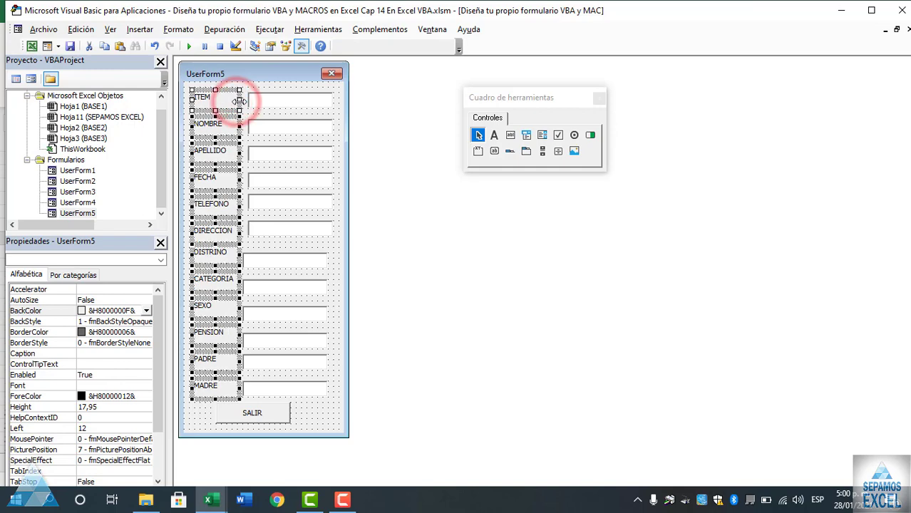
pyautogui.click(340, 146)
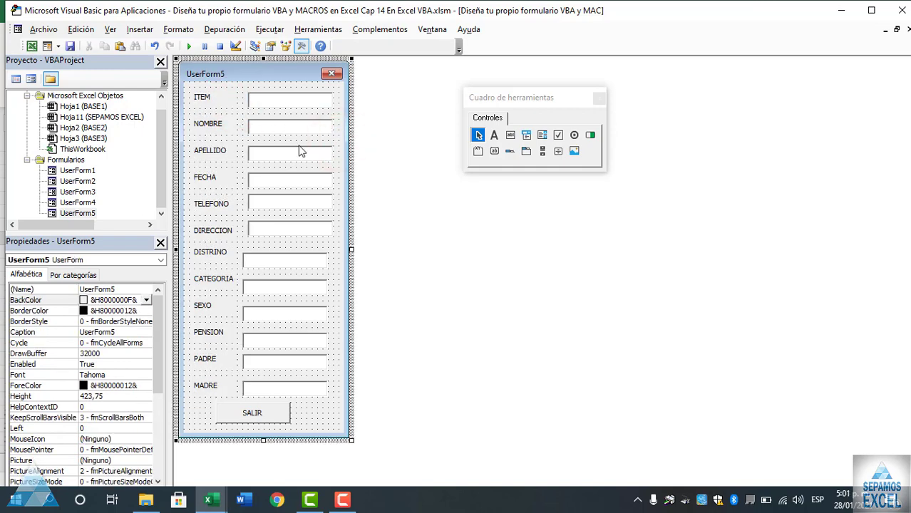
# Reset the ITEM box's tab index and set NOMBRE's TabIndex to 2.
pyautogui.click(277, 103)
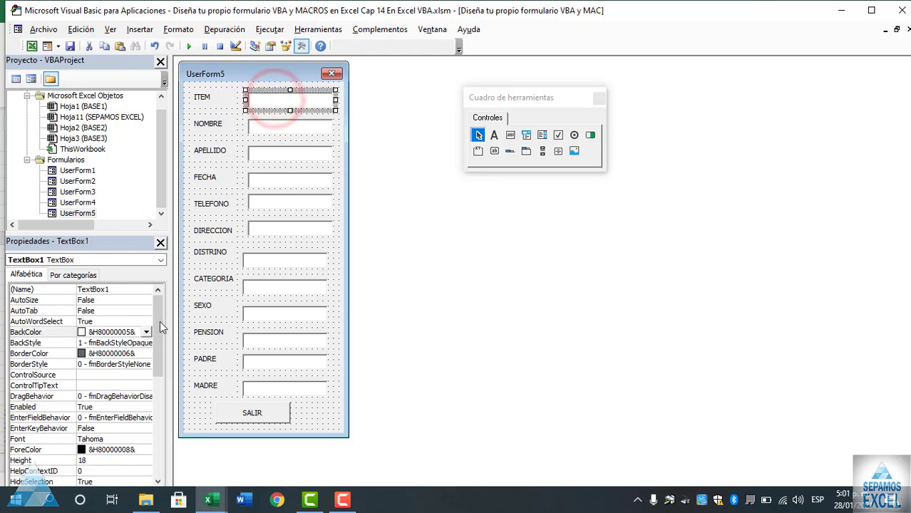
pyautogui.moveTo(160, 321)
pyautogui.mouseDown()
pyautogui.moveTo(158, 409)
pyautogui.moveTo(159, 386)
pyautogui.mouseUp()
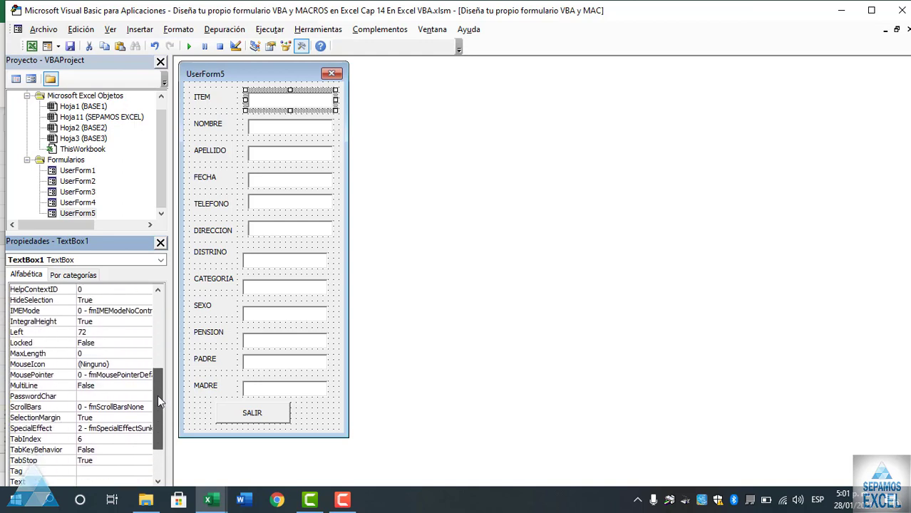
pyautogui.moveTo(159, 386); pyautogui.dragTo(156, 402)
pyautogui.click(101, 418)
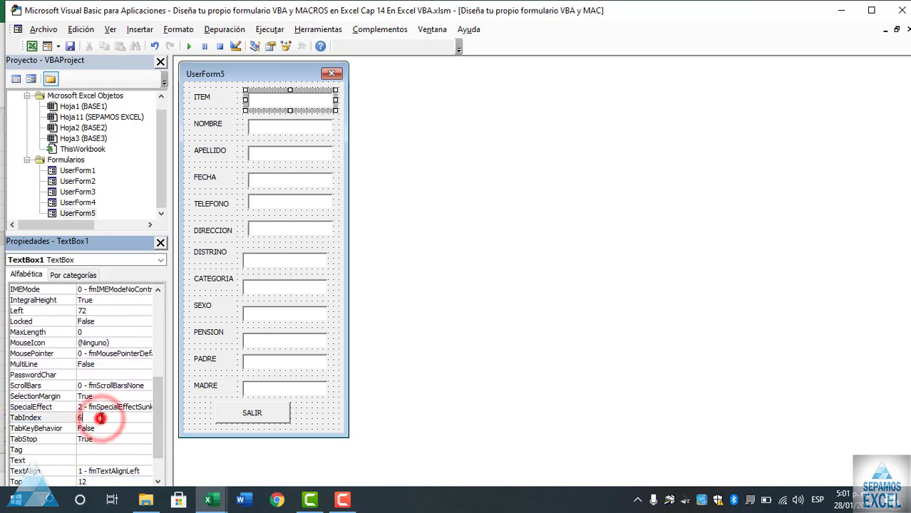
pyautogui.click(102, 418)
pyautogui.press('BackSpace')
pyautogui.write('1')
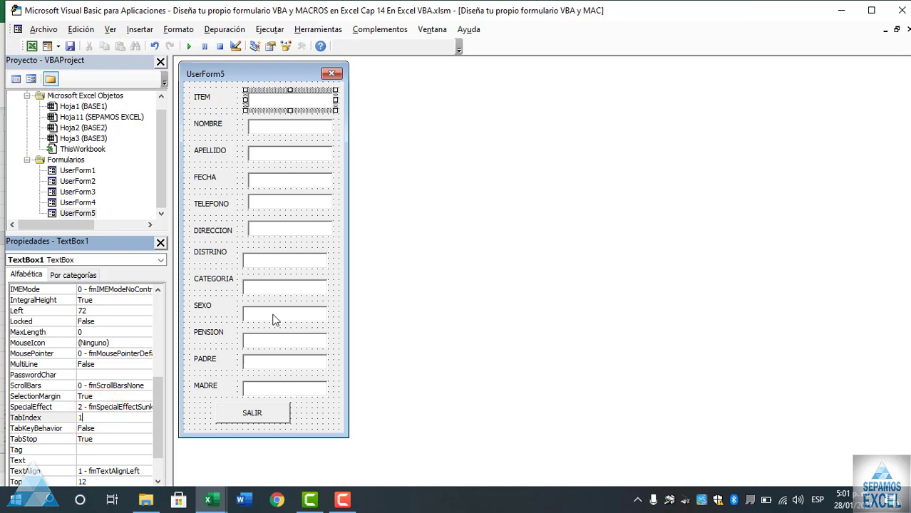
pyautogui.click(312, 125)
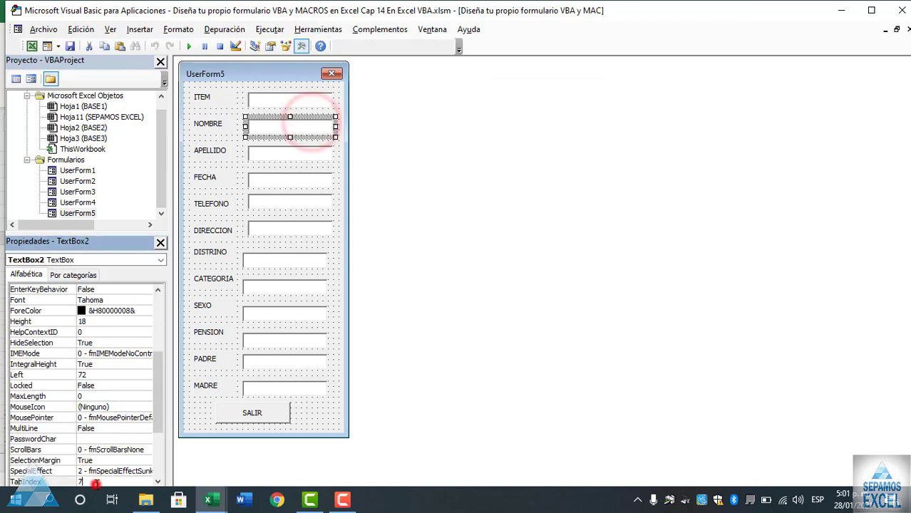
pyautogui.press('BackSpace')
pyautogui.write('2')
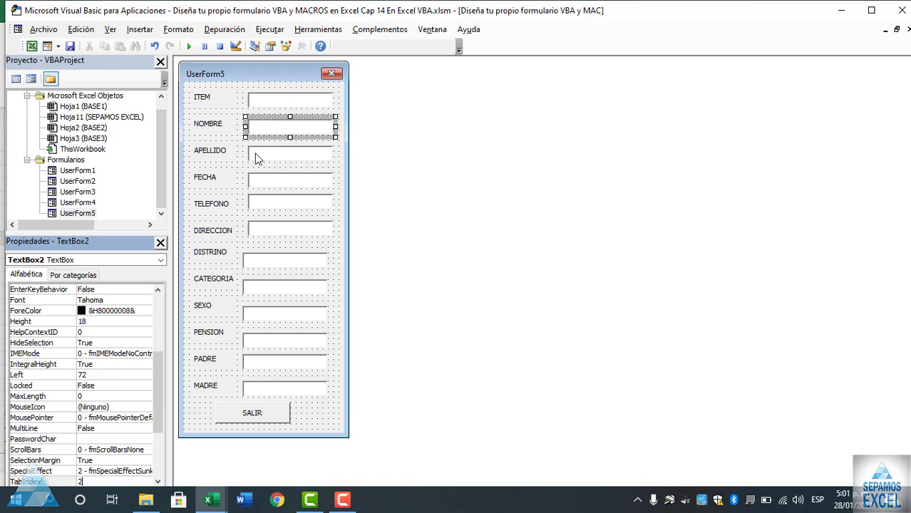
# Set the TabIndex of APELLIDO to 3, FECHA to 4 and TELEFONO to 5.
pyautogui.click(258, 154)
pyautogui.click(85, 483)
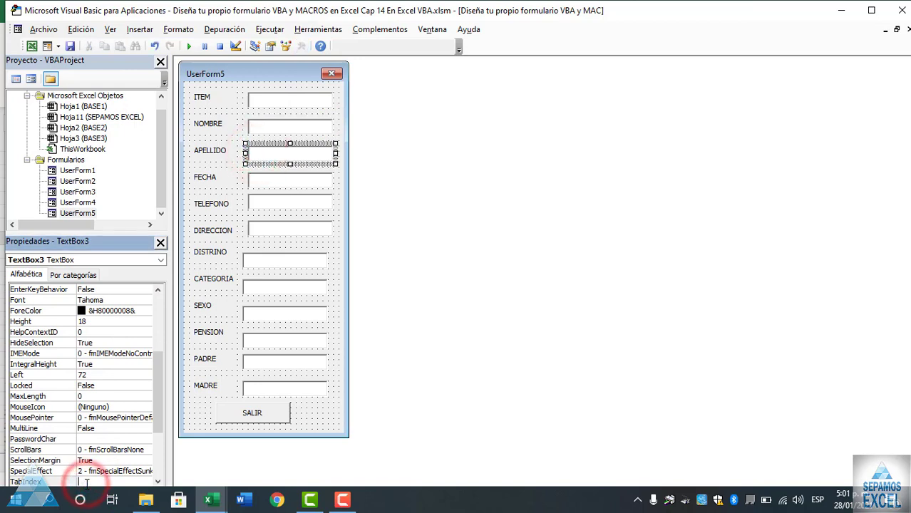
pyautogui.write('3')
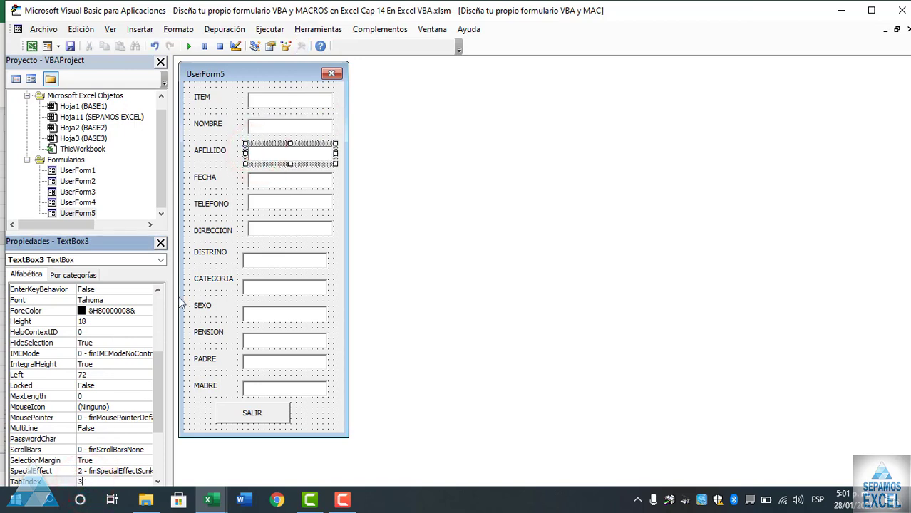
pyautogui.click(256, 183)
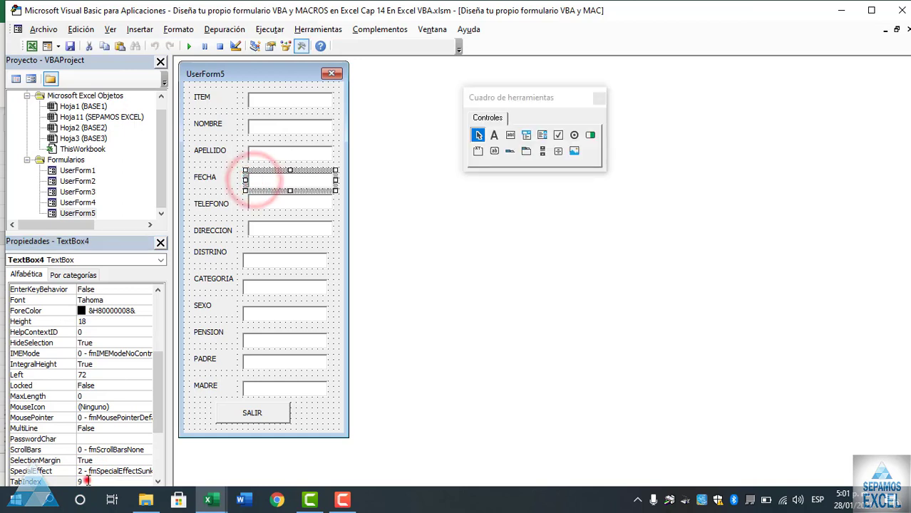
pyautogui.click(84, 483)
pyautogui.write('4')
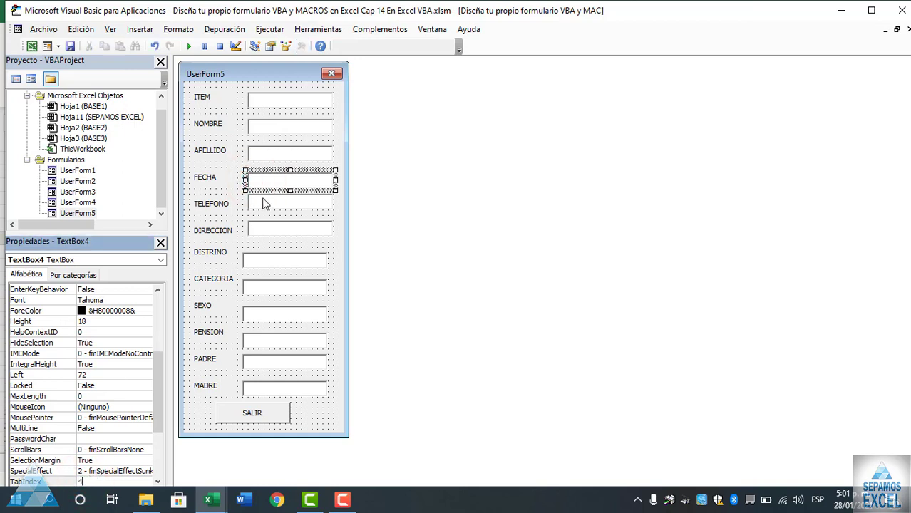
pyautogui.click(263, 202)
pyautogui.click(114, 483)
pyautogui.write('5')
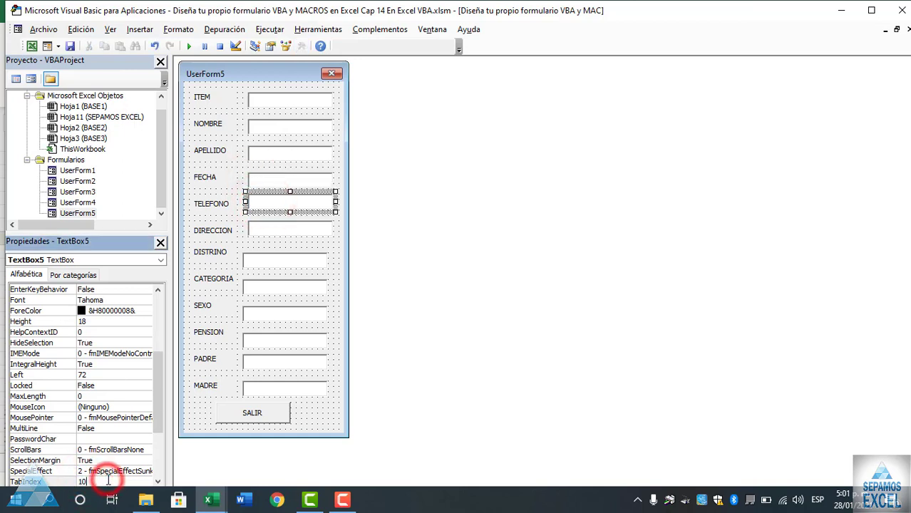
# Set DIRECCION's TabIndex to 6, then edit the DISTRINO and CATEGORIA tab indexes.
pyautogui.click(281, 227)
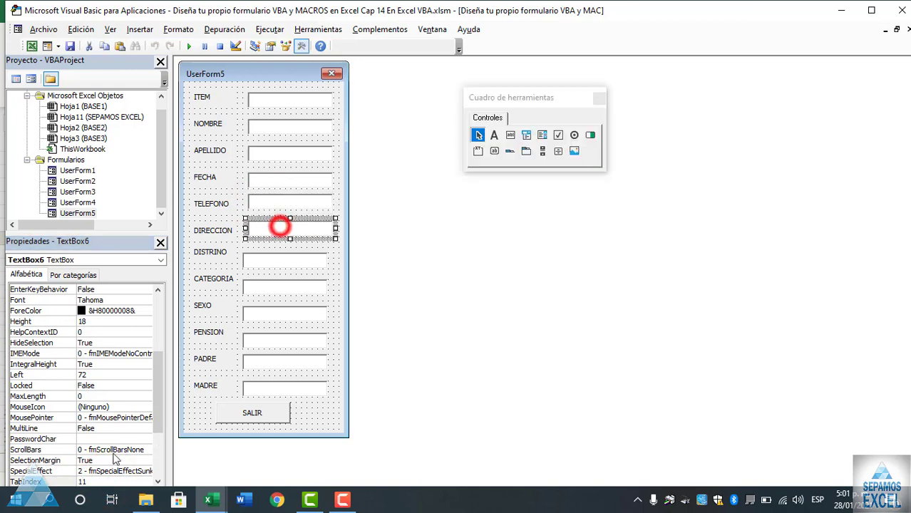
pyautogui.click(96, 481)
pyautogui.doubleClick(96, 482)
pyautogui.write('6')
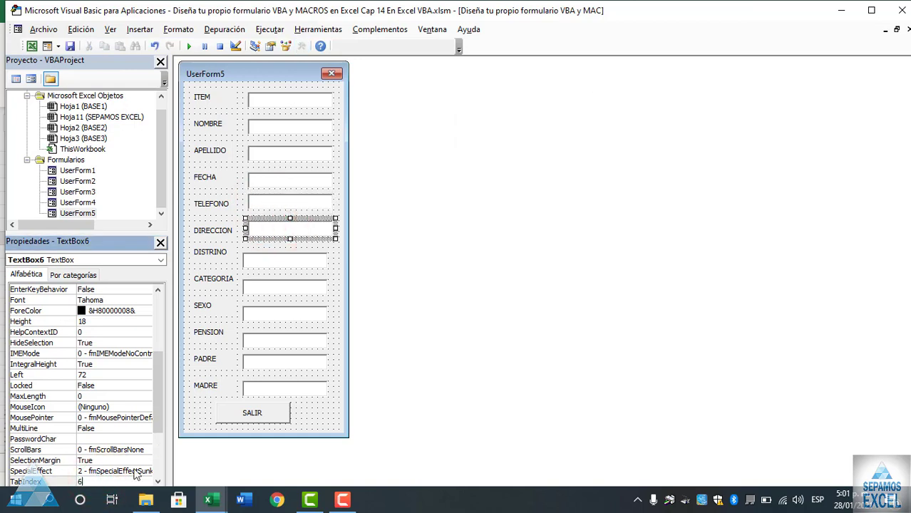
pyautogui.click(264, 264)
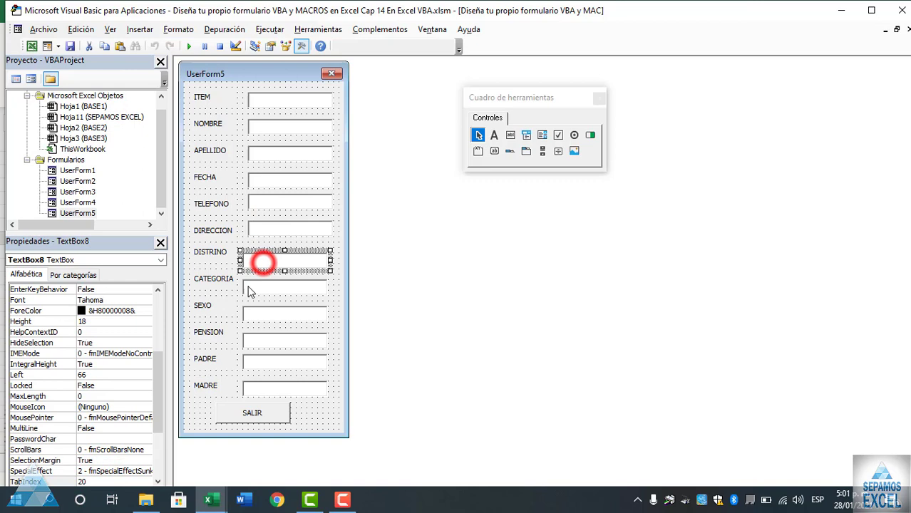
pyautogui.click(103, 482)
pyautogui.write('7')
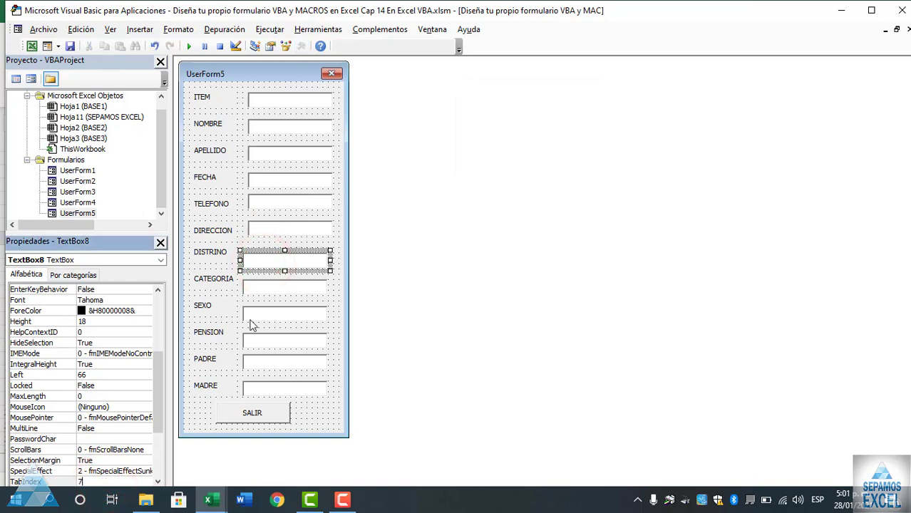
pyautogui.click(271, 287)
pyautogui.doubleClick(112, 482)
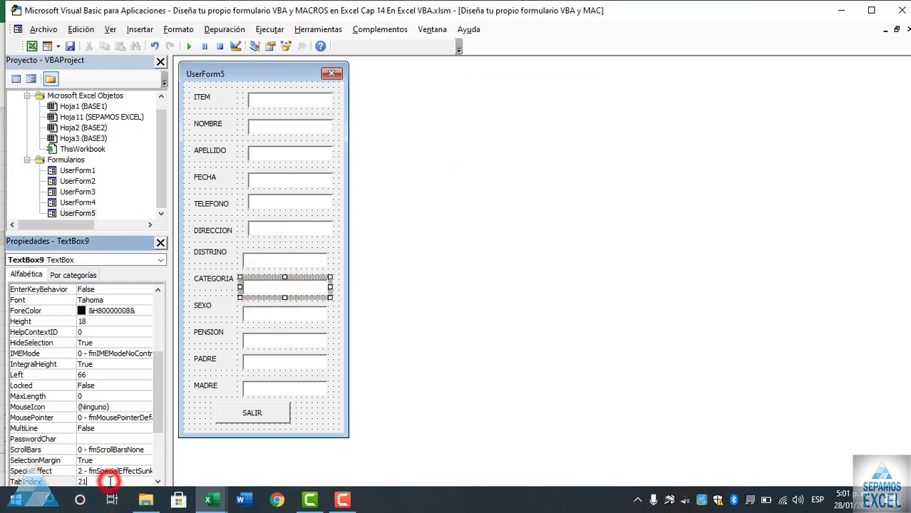
# Set CATEGORIA's TabIndex to 9 after checking the DIRECCION and DISTRINO positions.
pyautogui.click(279, 262)
pyautogui.click(264, 286)
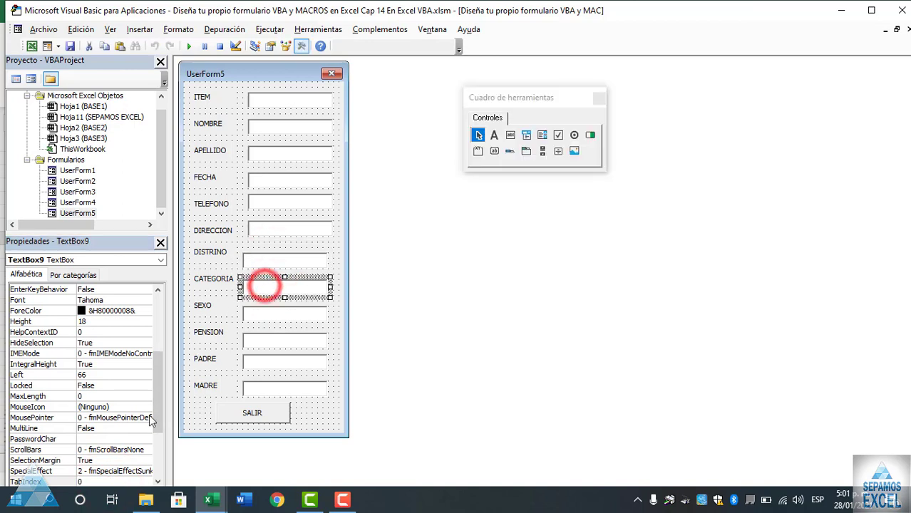
pyautogui.doubleClick(105, 482)
pyautogui.write('9')
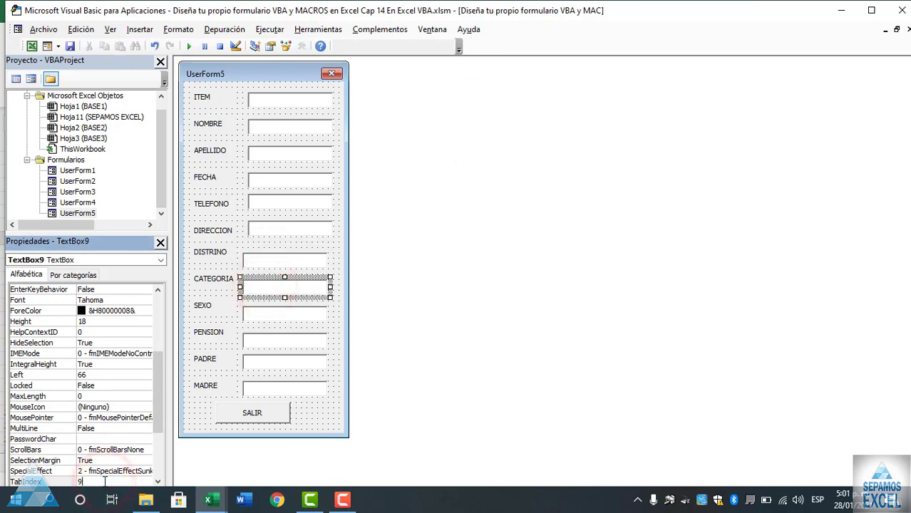
pyautogui.click(275, 233)
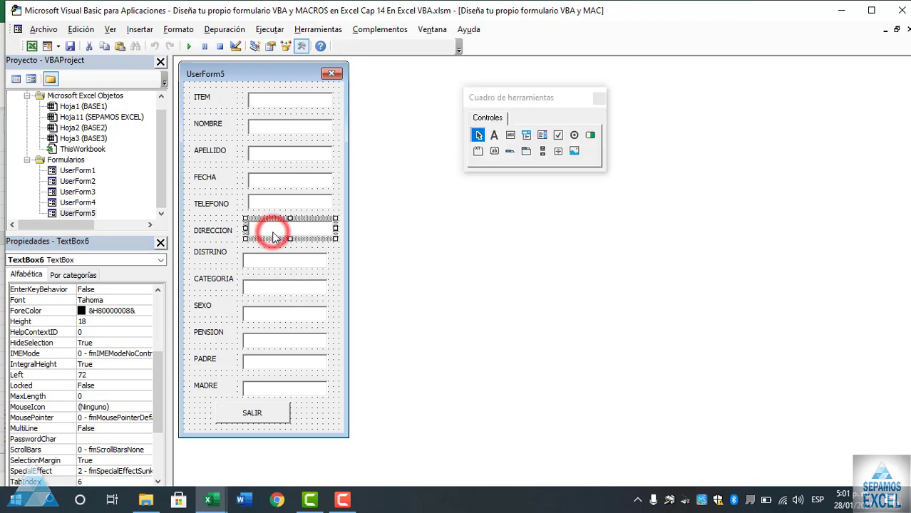
pyautogui.click(271, 260)
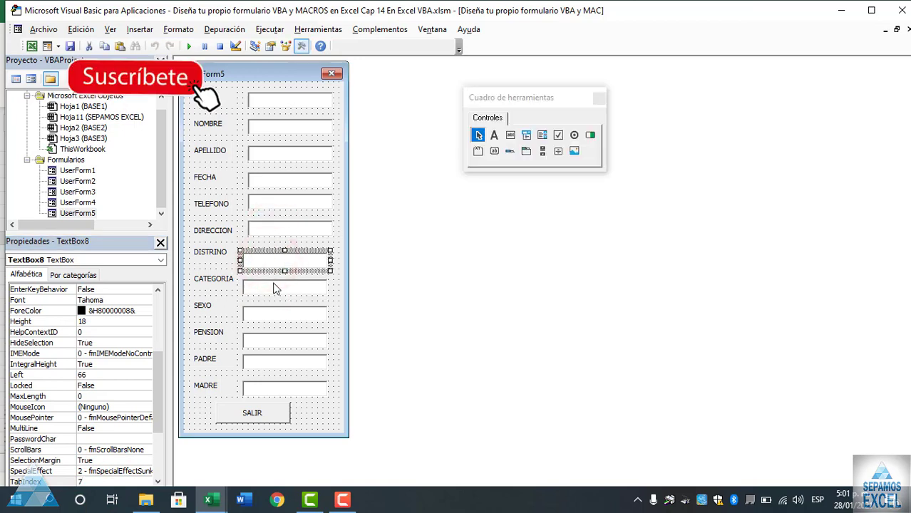
pyautogui.click(271, 285)
pyautogui.click(104, 482)
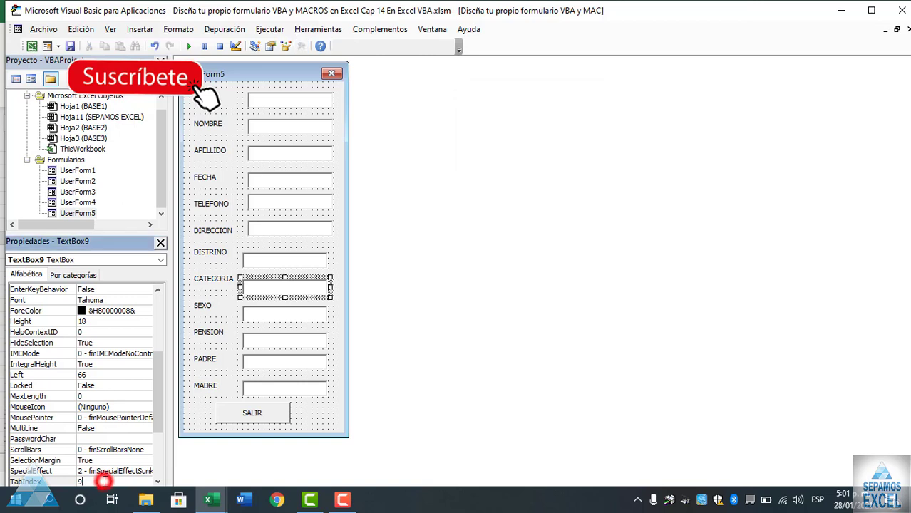
# Renumber SEXO, then PENSION to 10, PADRE to 11 and MADRE to 12.
pyautogui.click(279, 314)
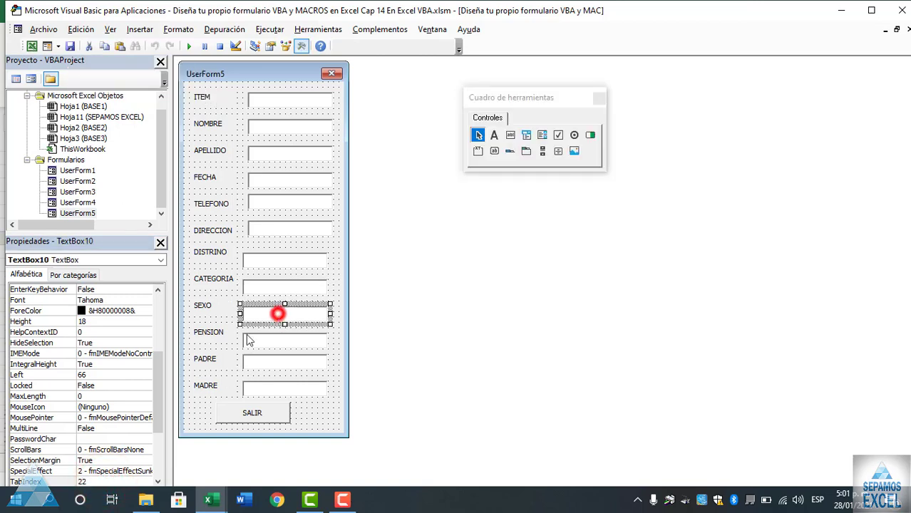
pyautogui.click(120, 482)
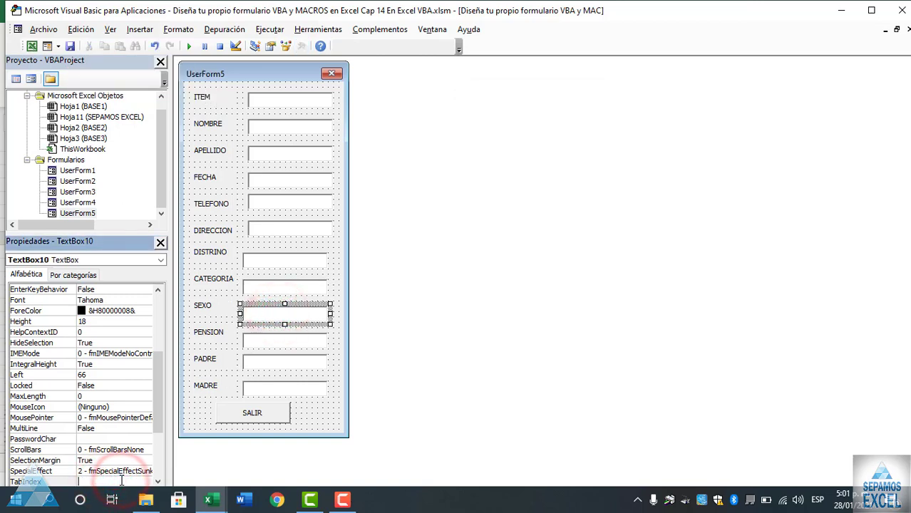
pyautogui.write('9')
pyautogui.click(273, 343)
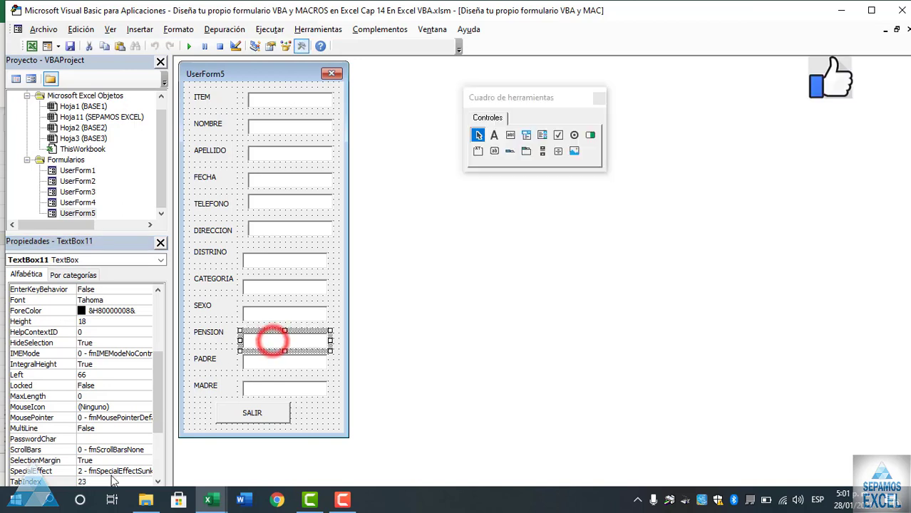
pyautogui.click(113, 482)
pyautogui.write('10')
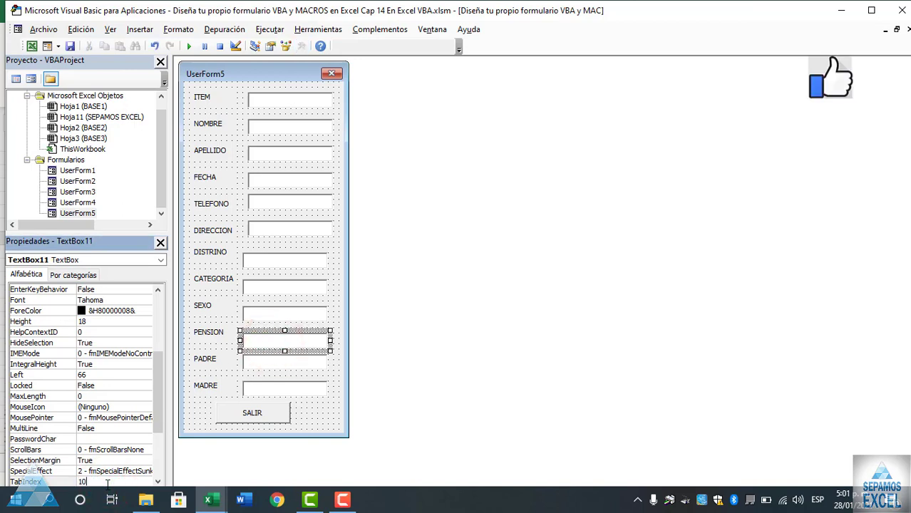
pyautogui.click(270, 361)
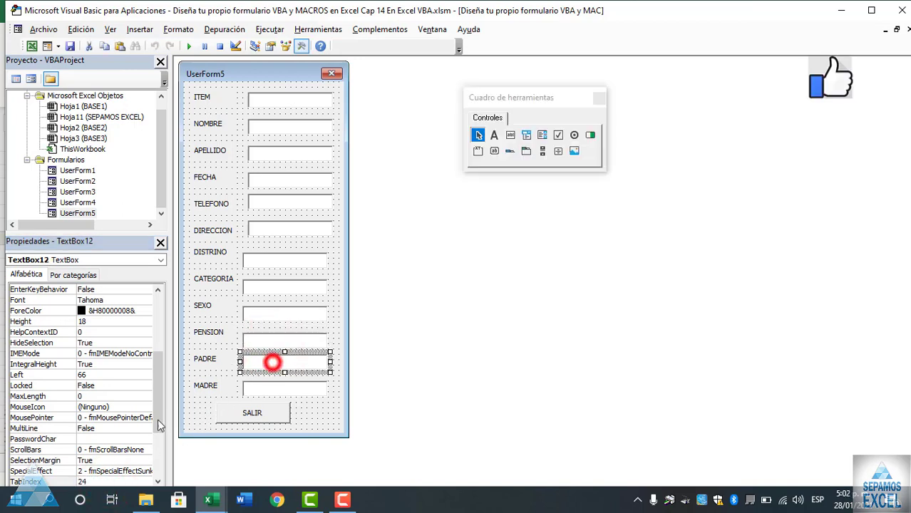
pyautogui.click(107, 484)
pyautogui.write('11')
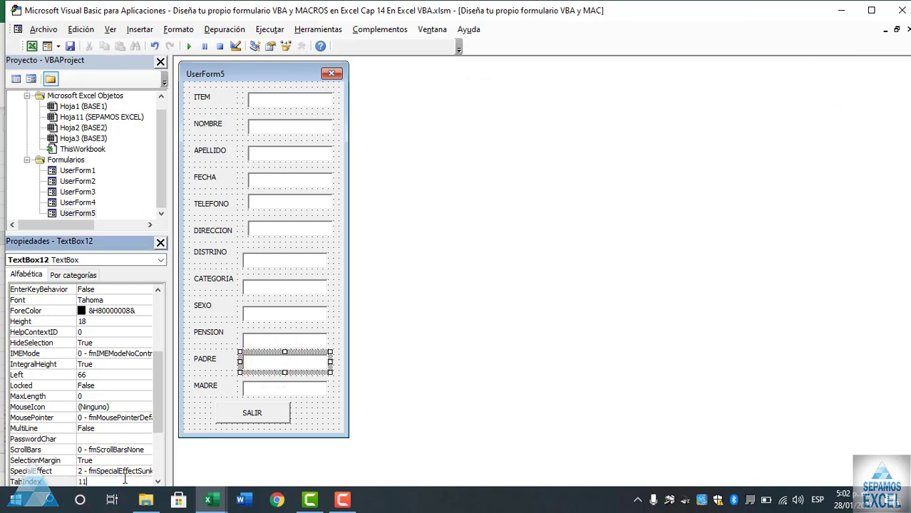
pyautogui.click(289, 387)
pyautogui.doubleClick(82, 482)
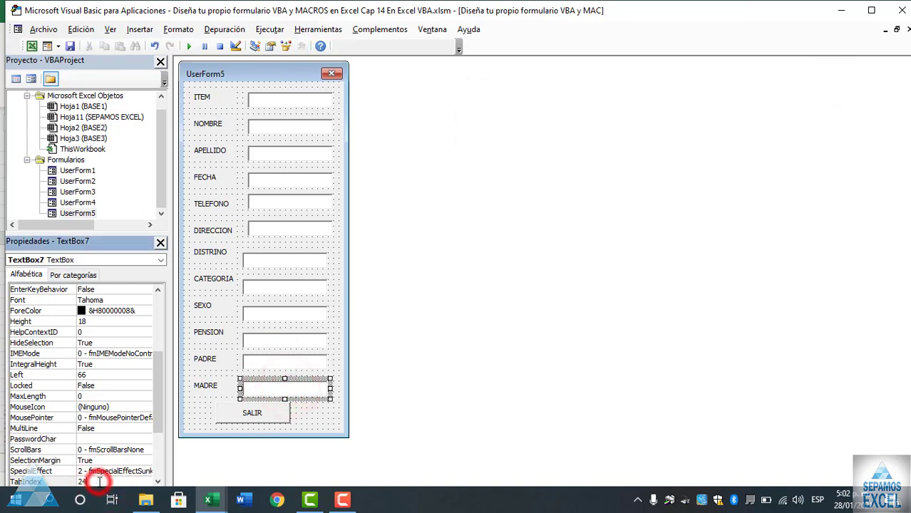
pyautogui.write('1')
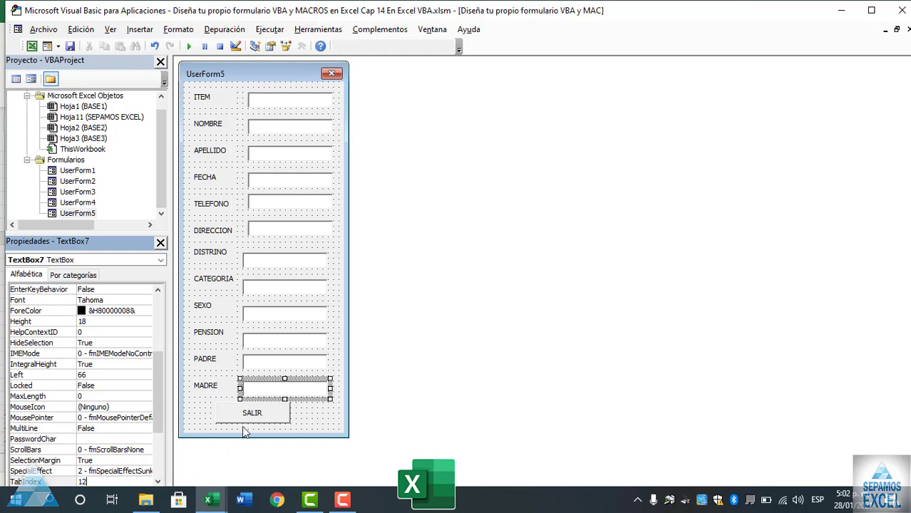
# Set the SALIR button's TabIndex to 13 and move it slightly lower.
pyautogui.click(251, 417)
pyautogui.moveTo(158, 413); pyautogui.dragTo(158, 428)
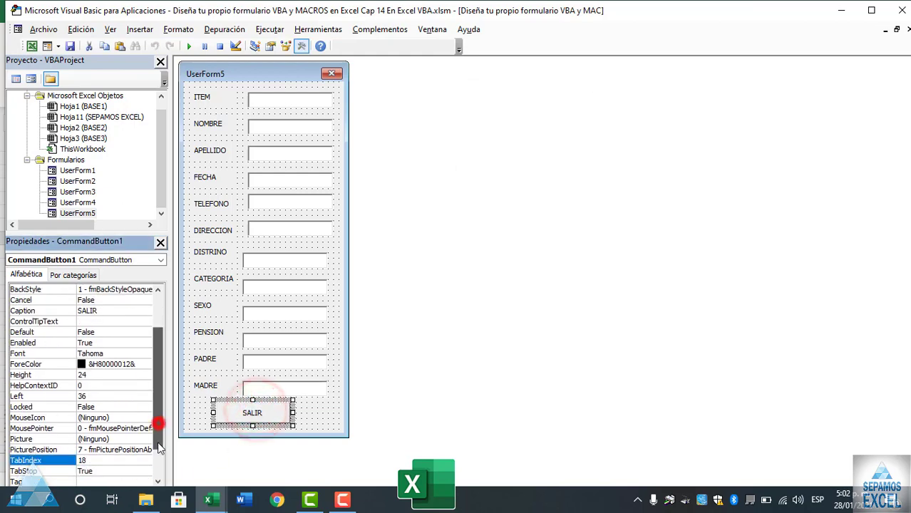
pyautogui.doubleClick(118, 450)
pyautogui.write('13')
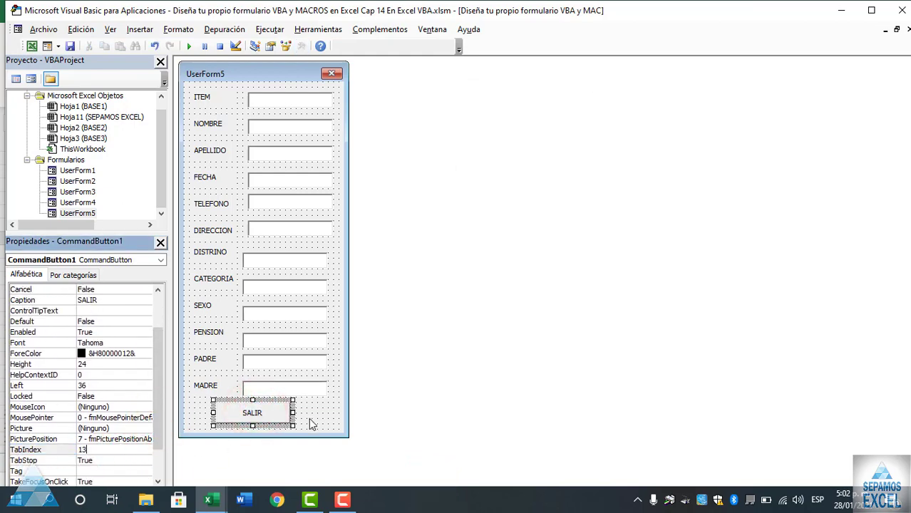
pyautogui.click(312, 425)
pyautogui.click(279, 413)
pyautogui.moveTo(279, 414); pyautogui.dragTo(279, 419)
pyautogui.click(321, 416)
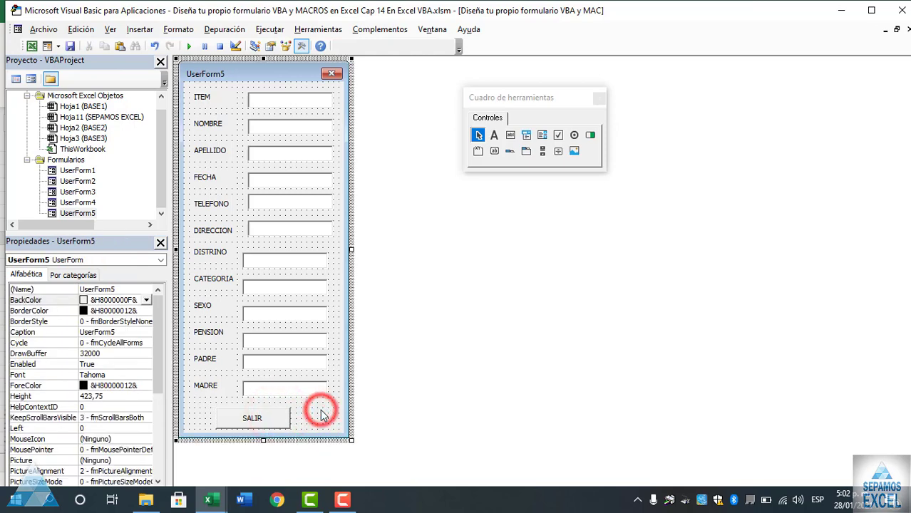
# Right-align the ITEM to MADRE text boxes with Alinear > Derecha, then run UserForm5 with F5.
pyautogui.moveTo(250, 86); pyautogui.dragTo(303, 394)
pyautogui.rightClick(278, 127)
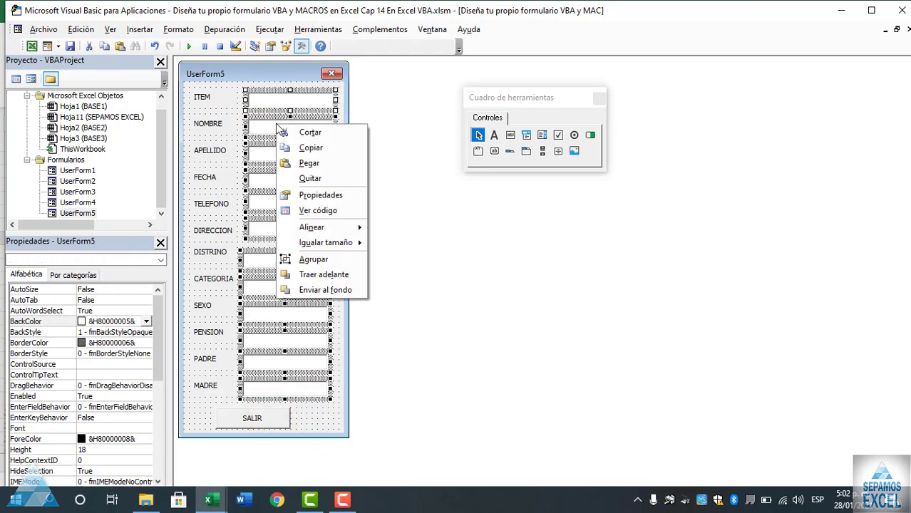
pyautogui.moveTo(353, 227)
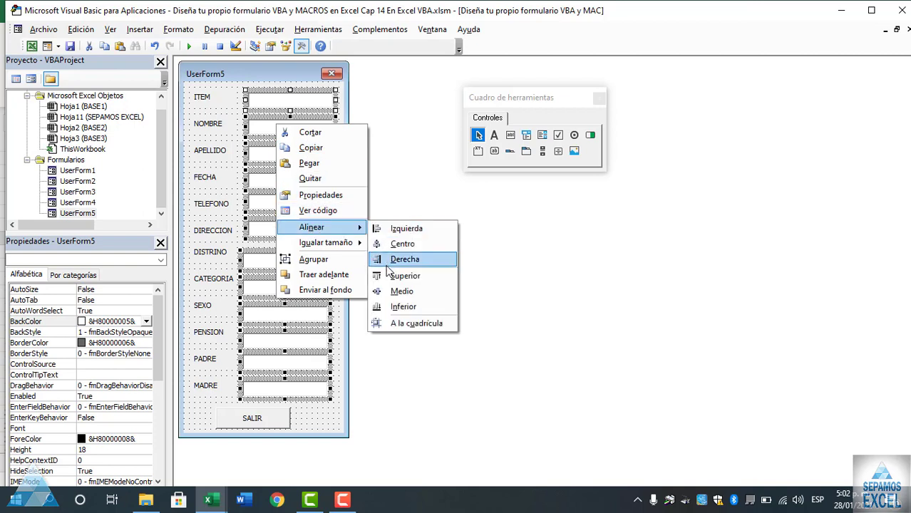
pyautogui.click(389, 261)
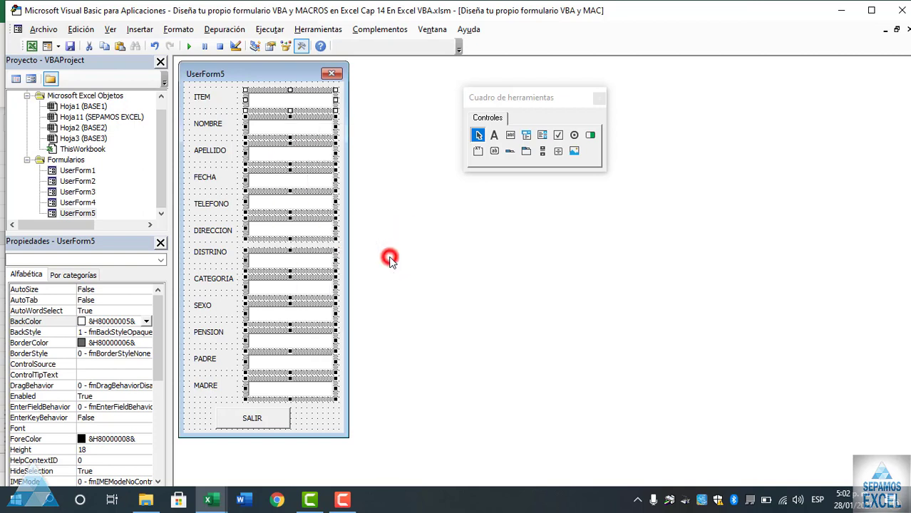
pyautogui.click(330, 420)
pyautogui.press('F5')
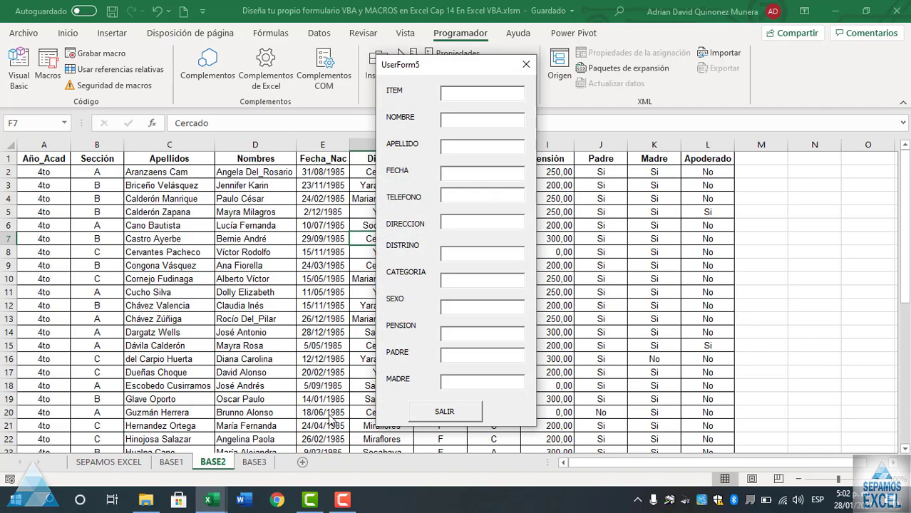
# Shift the running UserForm5 left, Tab through its fields to verify the order, then close it.
pyautogui.moveTo(465, 64)
pyautogui.mouseDown()
pyautogui.moveTo(401, 72)
pyautogui.moveTo(412, 80)
pyautogui.mouseUp()
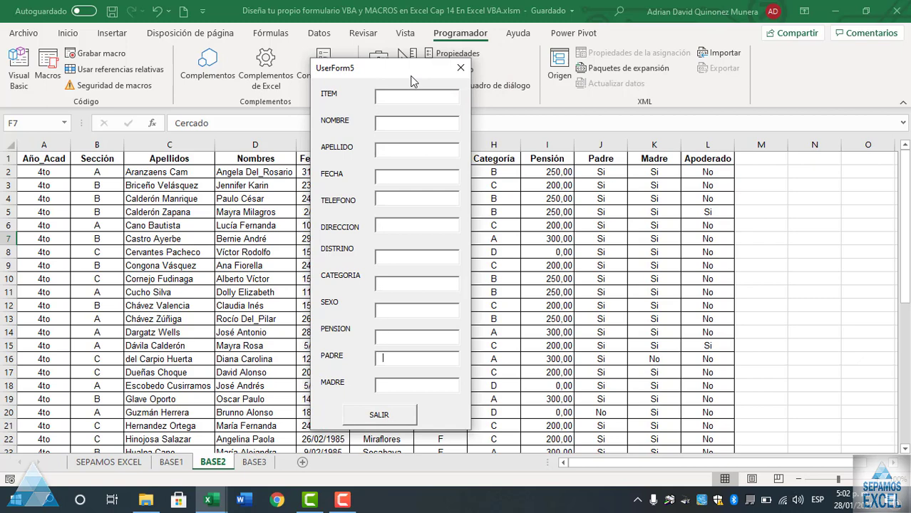
pyautogui.press('Tab')
pyautogui.press('Tab')
pyautogui.press('Tab')
pyautogui.press('Tab')
pyautogui.press('Tab')
pyautogui.press('Tab')
pyautogui.press('Tab')
pyautogui.press('Tab')
pyautogui.press('Tab')
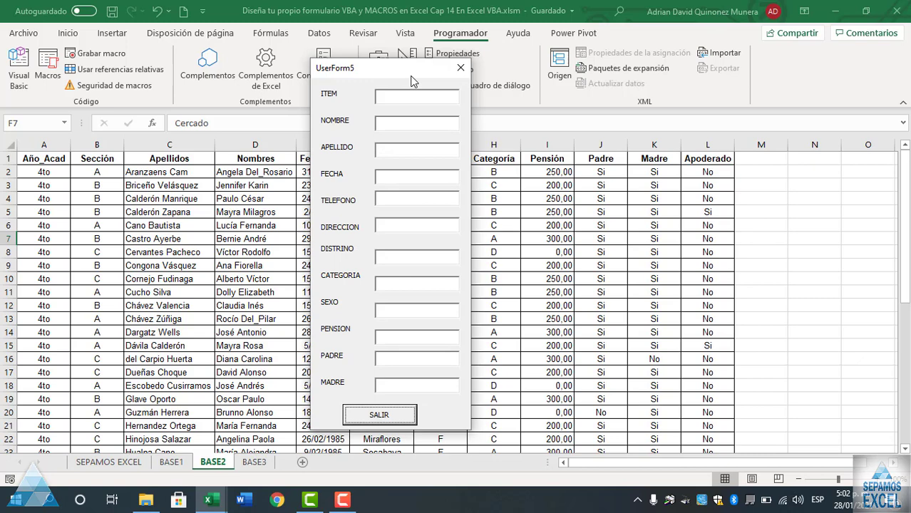
pyautogui.click(461, 67)
# Go to the BASE3 workers sheet, select its A1:H1 header row, then select cell J3.
pyautogui.click(31, 47)
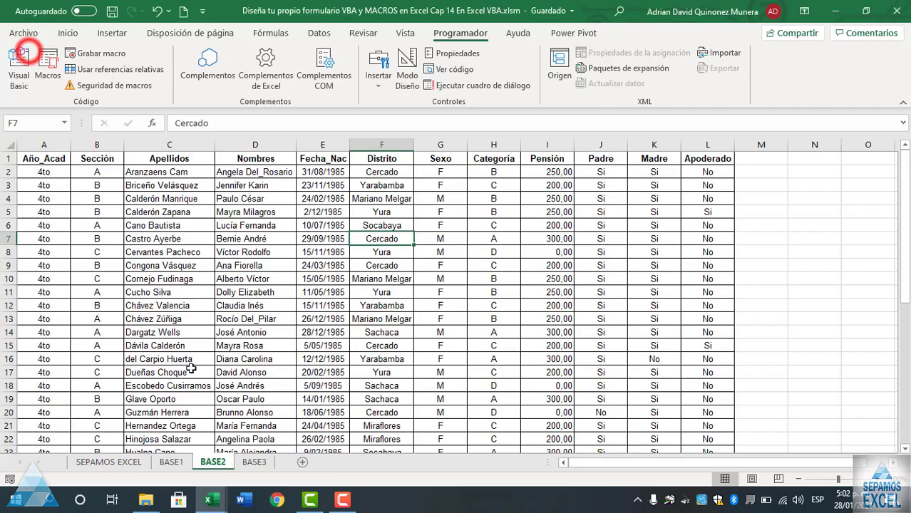
pyautogui.click(254, 463)
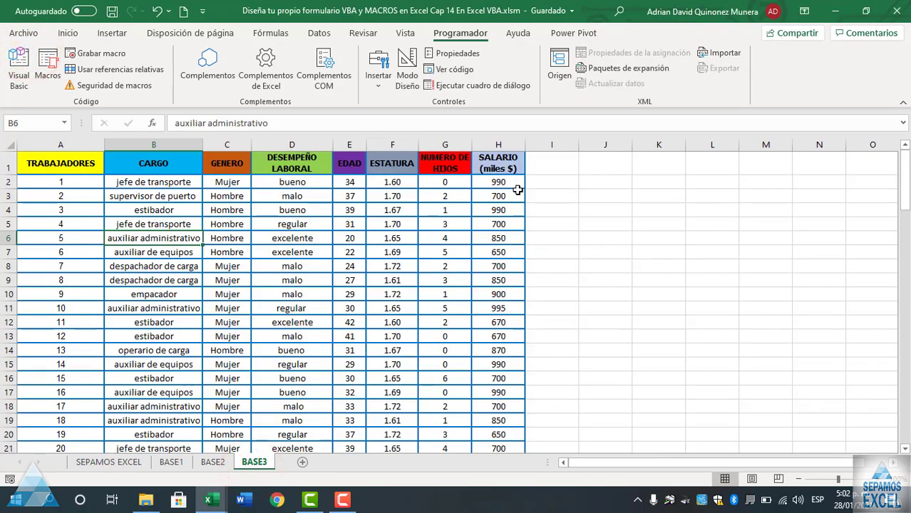
pyautogui.moveTo(81, 163); pyautogui.dragTo(485, 171)
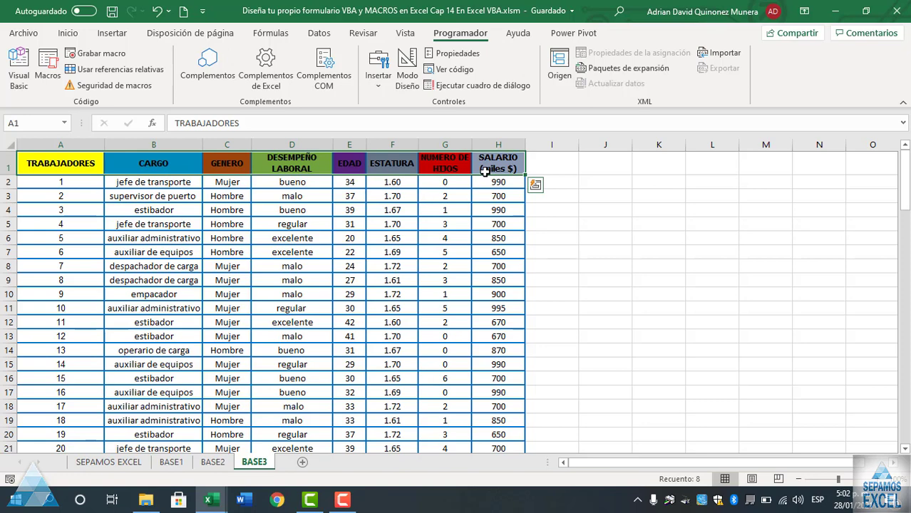
pyautogui.click(607, 202)
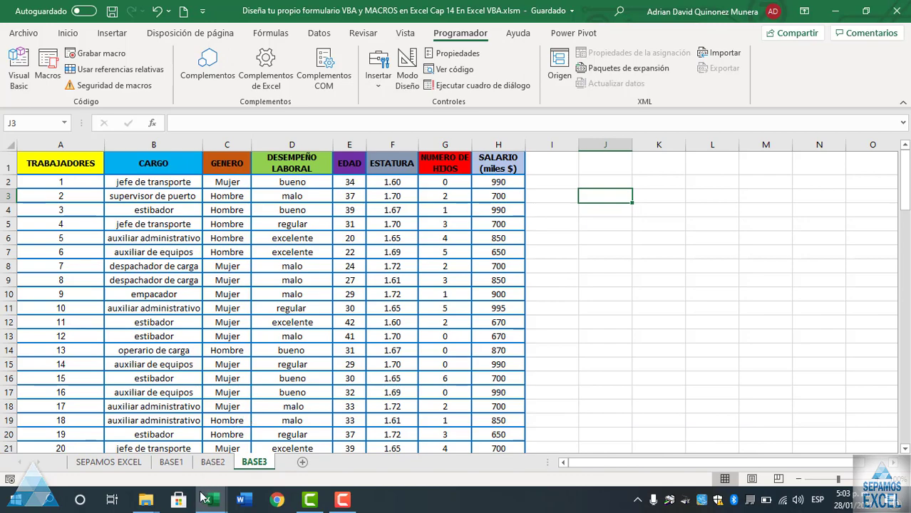
# Switch to the INGRESOS Y EGRESOS workbook and launch its INGRESO DE VARIABLE form, moved right.
pyautogui.moveTo(201, 502)
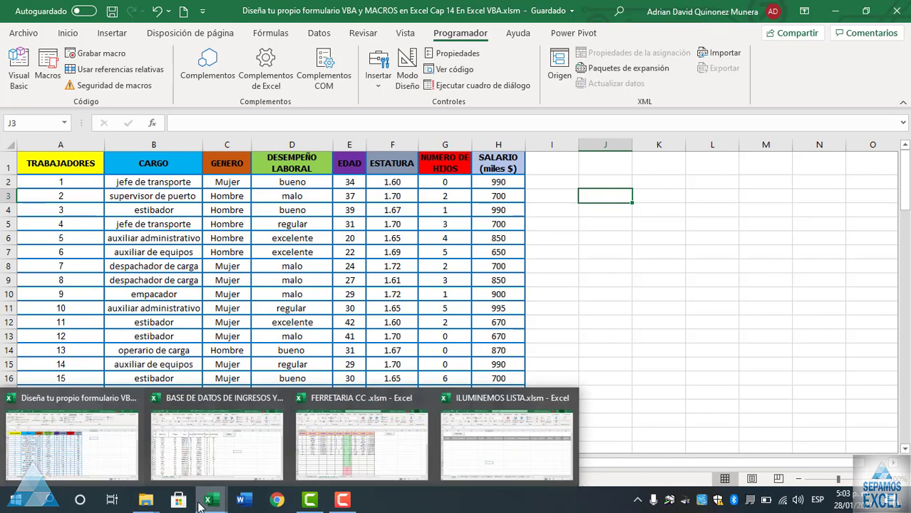
pyautogui.click(224, 438)
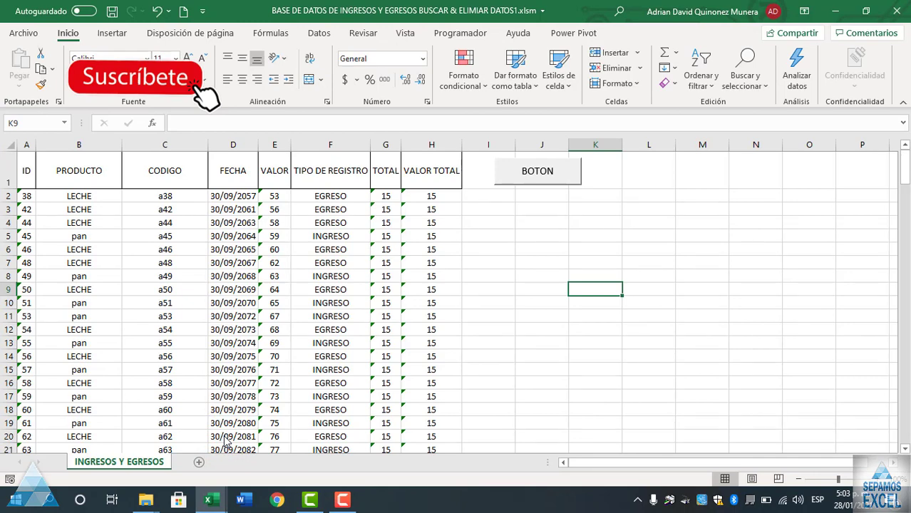
pyautogui.moveTo(21, 178); pyautogui.dragTo(443, 176)
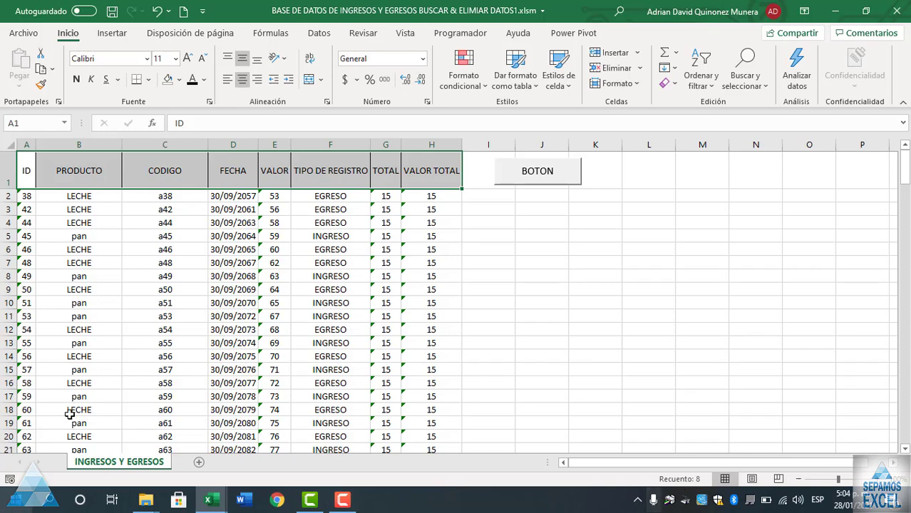
pyautogui.click(538, 178)
pyautogui.moveTo(182, 90)
pyautogui.mouseDown()
pyautogui.moveTo(735, 97)
pyautogui.moveTo(728, 70)
pyautogui.mouseUp()
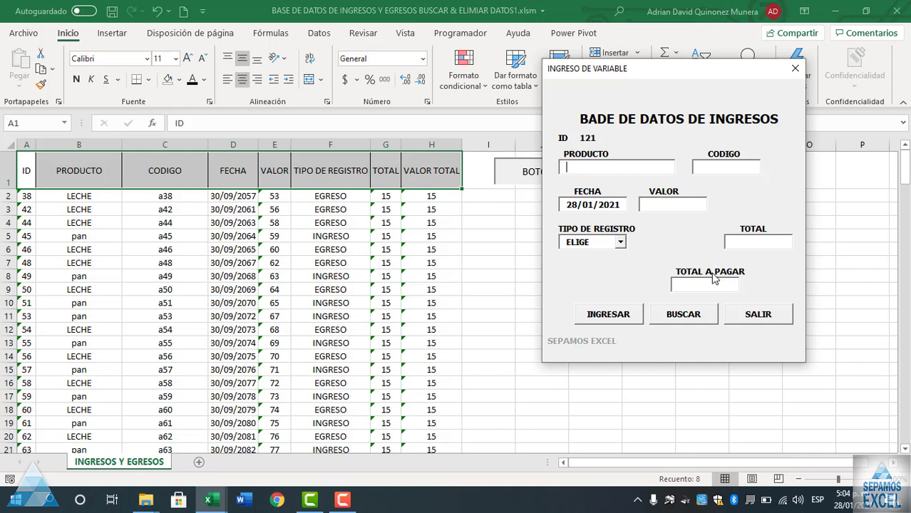
# Fill in a LECHE entry with code A300, value 100, type INGRESO, and its TOTAL.
pyautogui.write('LECHE')
pyautogui.write('0')
pyautogui.press('Tab')
pyautogui.press('Tab')
pyautogui.write('100')
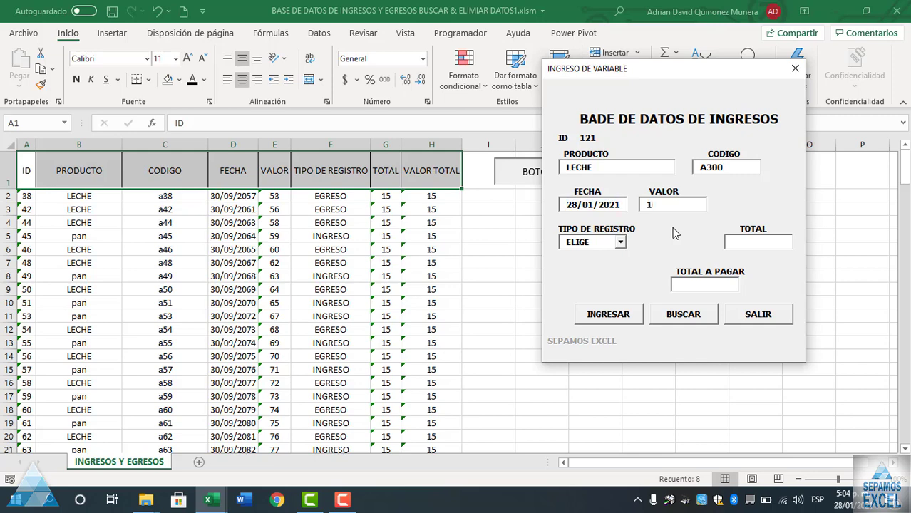
pyautogui.click(620, 242)
pyautogui.click(603, 268)
pyautogui.click(740, 243)
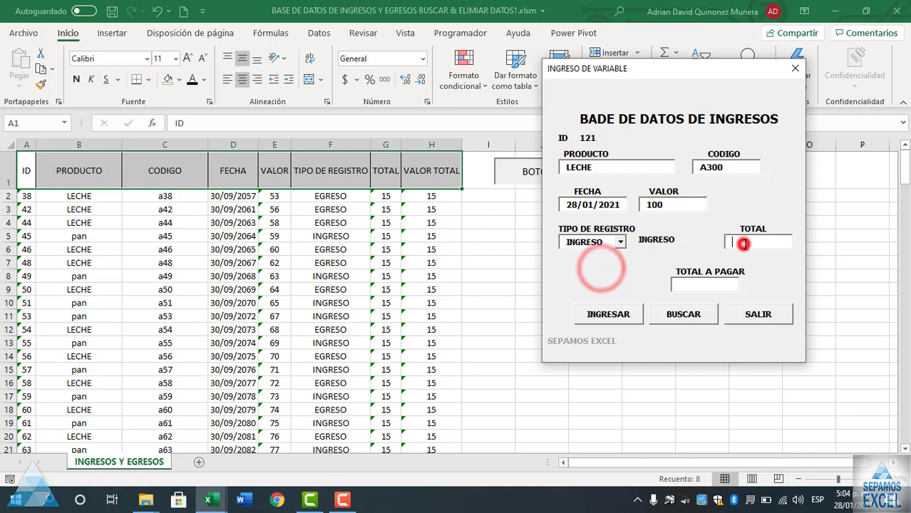
pyautogui.write('100')
pyautogui.press('Tab')
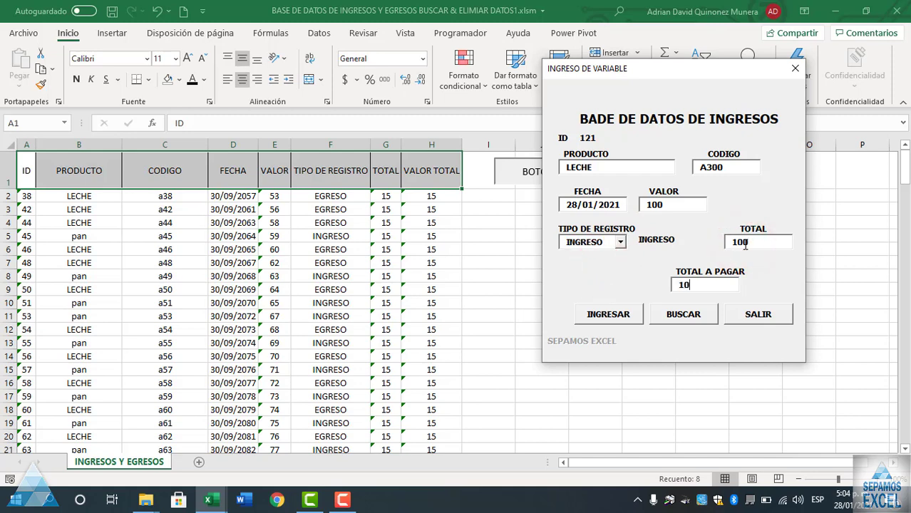
# Save and confirm the record, then bring up the BUSQUEDA window listing 78 records.
pyautogui.click(618, 322)
pyautogui.click(488, 299)
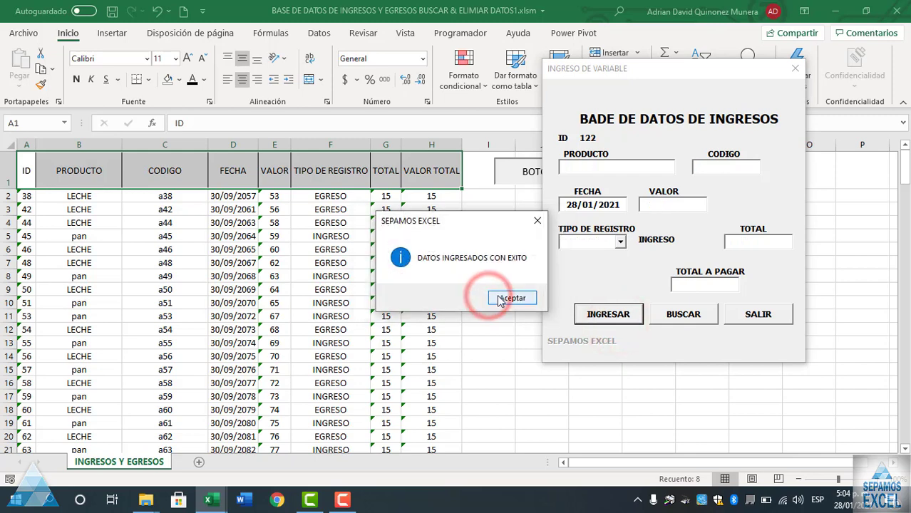
pyautogui.click(499, 299)
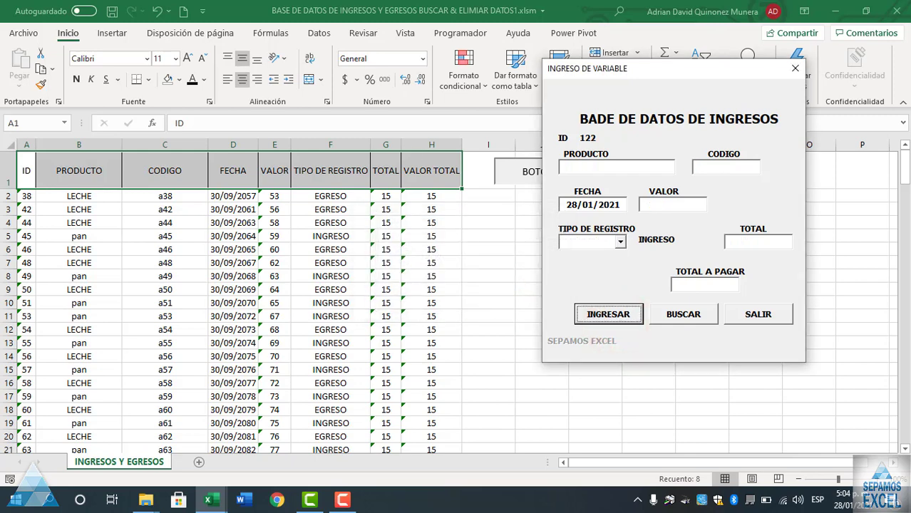
pyautogui.click(690, 321)
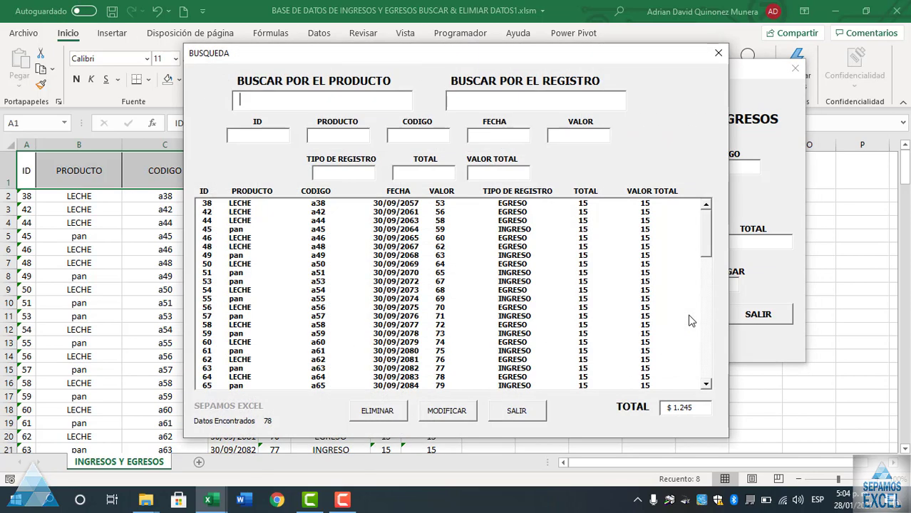
pyautogui.moveTo(472, 56); pyautogui.dragTo(391, 50)
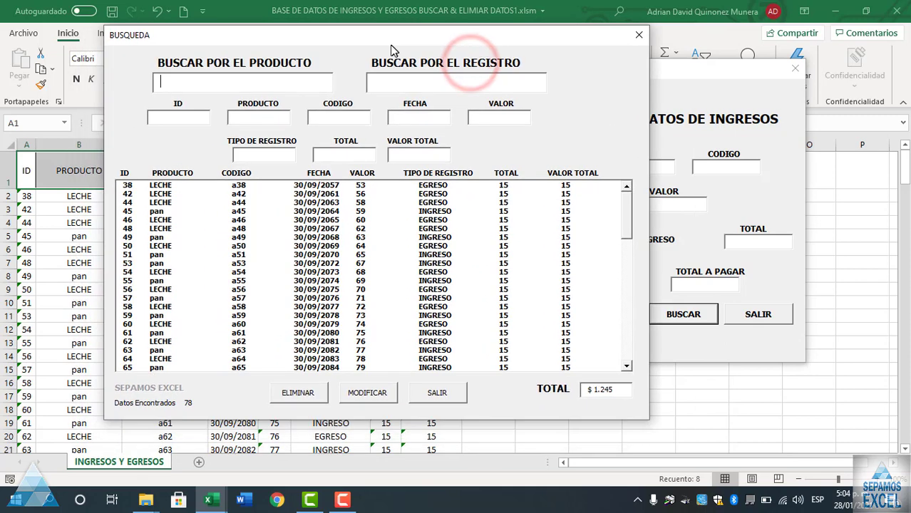
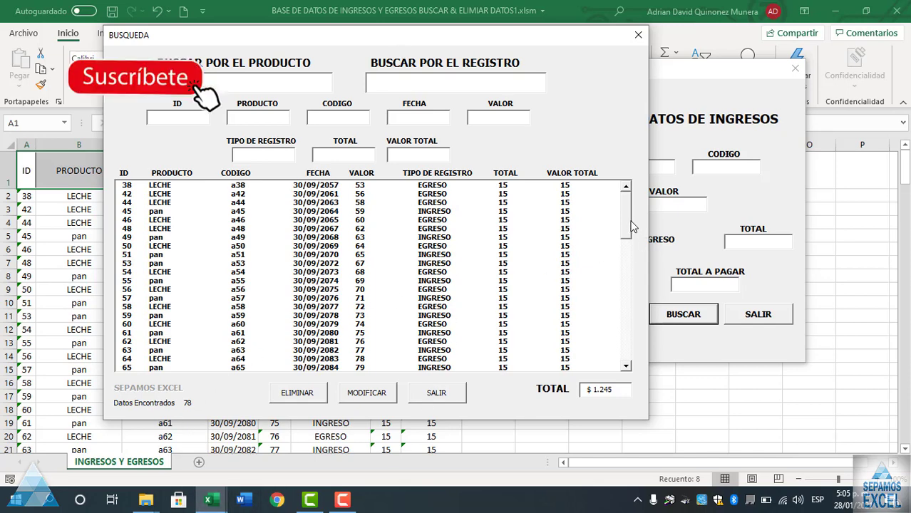
# Load record 46 (LECHE, EGRESO, value 60) from the search list into the form fields.
pyautogui.moveTo(625, 220)
pyautogui.mouseDown()
pyautogui.moveTo(619, 269)
pyautogui.moveTo(619, 218)
pyautogui.mouseUp()
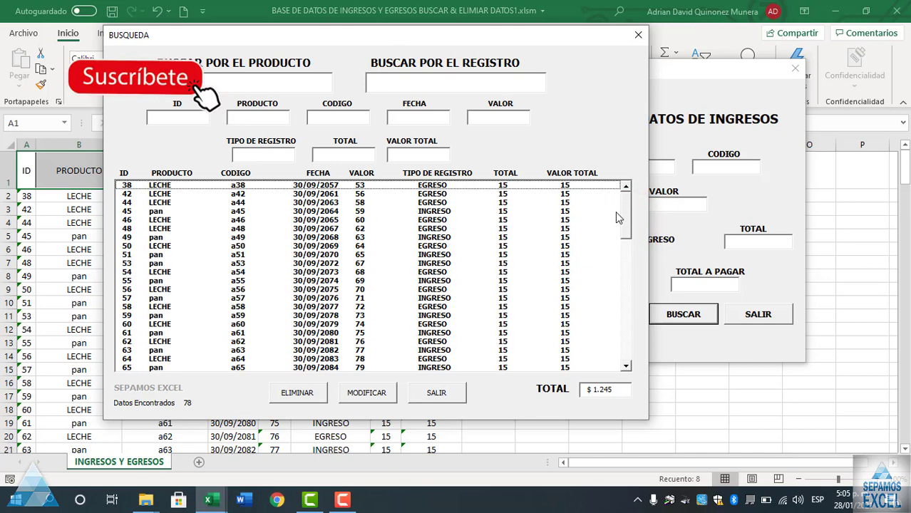
pyautogui.moveTo(386, 347); pyautogui.dragTo(340, 220)
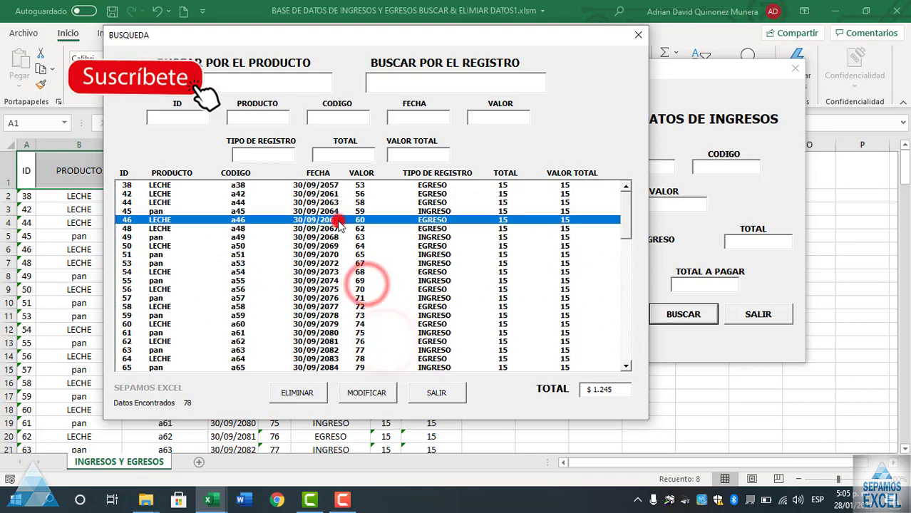
pyautogui.moveTo(311, 40); pyautogui.dragTo(243, 211)
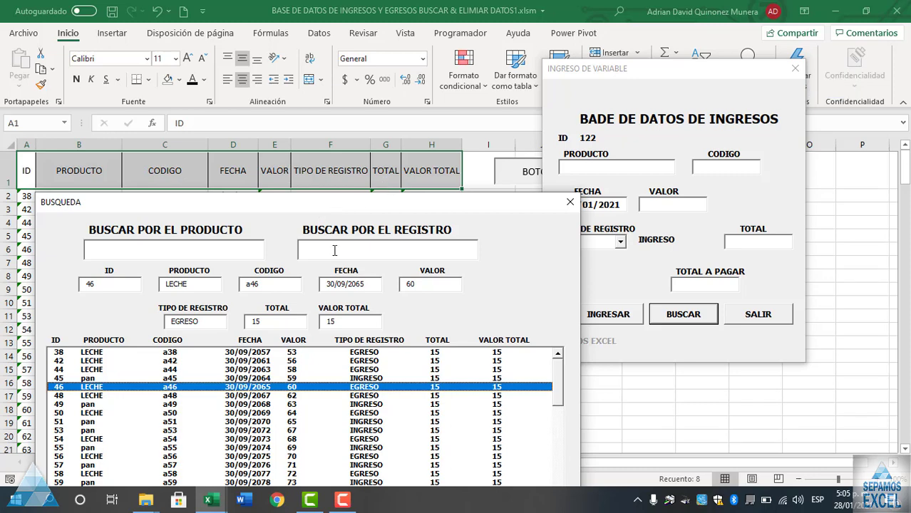
pyautogui.moveTo(390, 206); pyautogui.dragTo(440, 59)
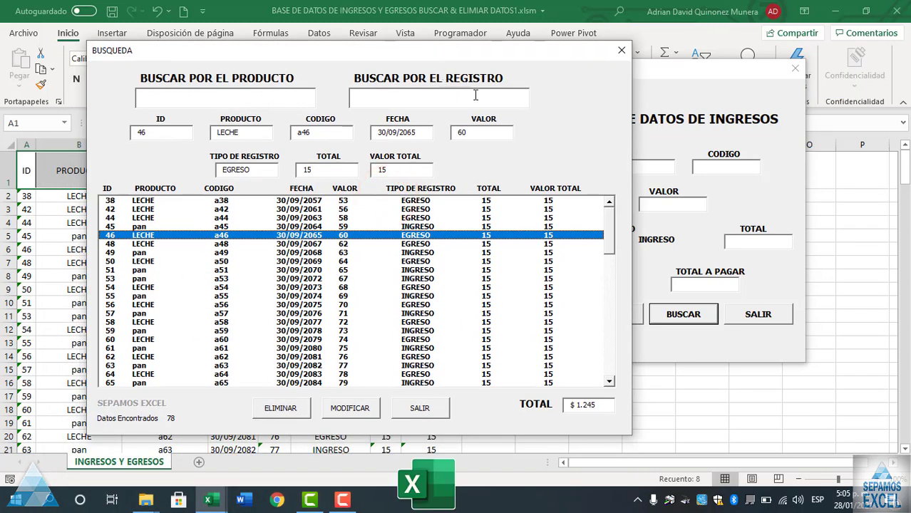
# Close the search and income entry forms, switch to FERRETARIA CC, and glance at ENTRADAS.
pyautogui.click(420, 410)
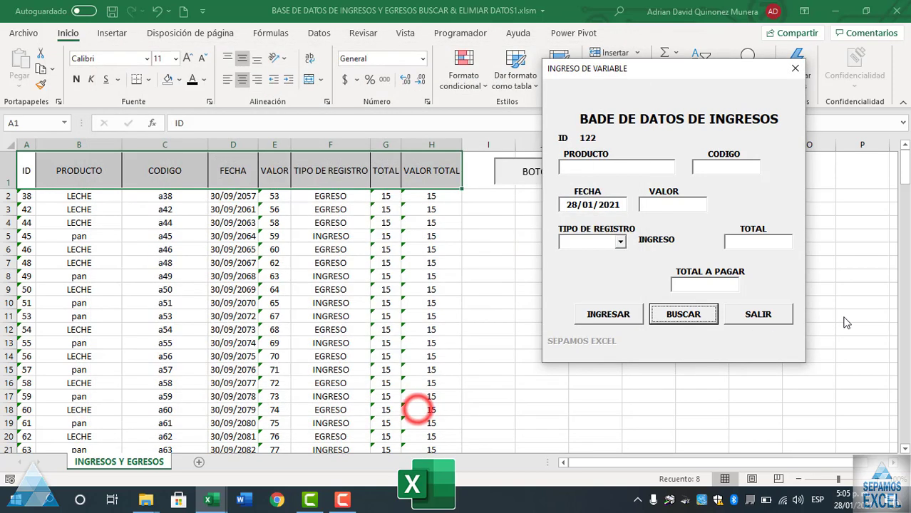
pyautogui.click(758, 315)
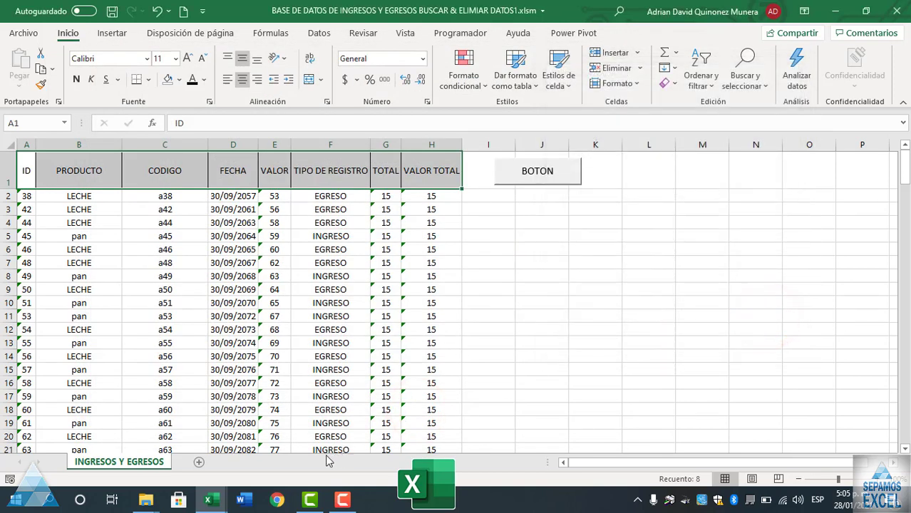
pyautogui.moveTo(215, 497)
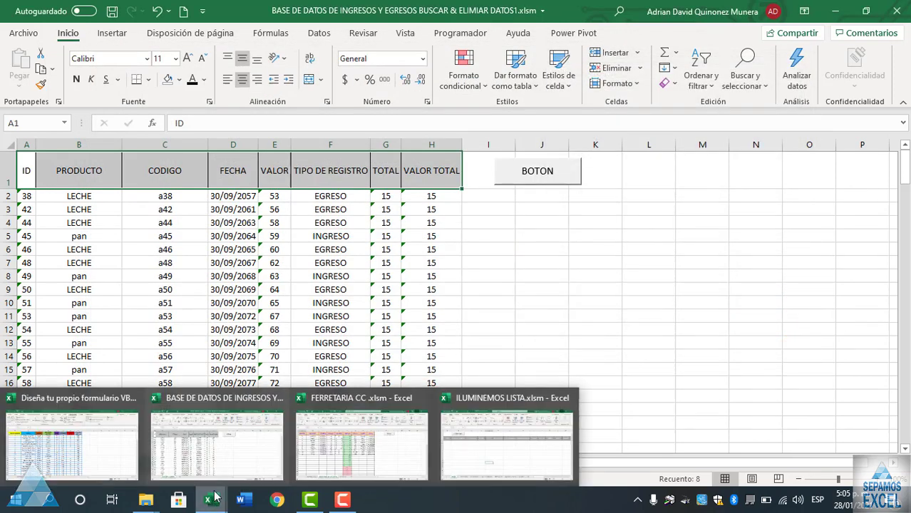
pyautogui.click(336, 434)
pyautogui.click(650, 288)
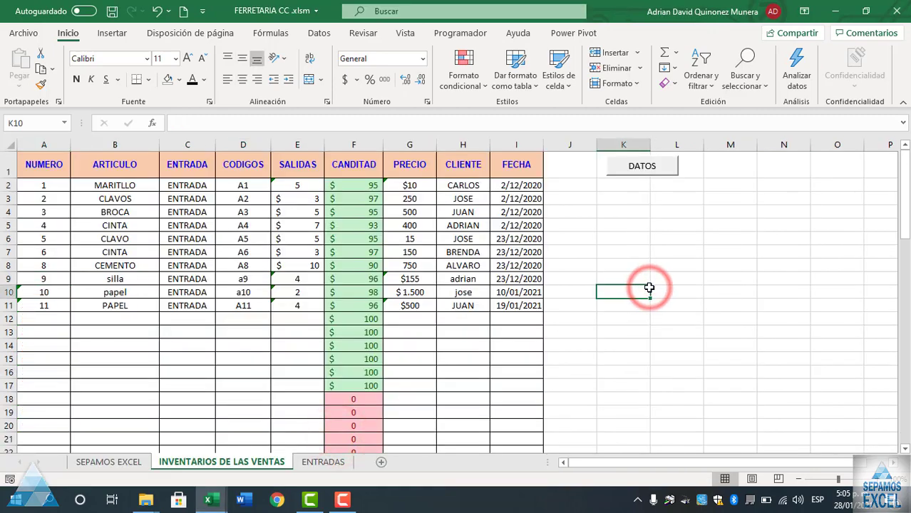
pyautogui.click(325, 463)
pyautogui.click(258, 464)
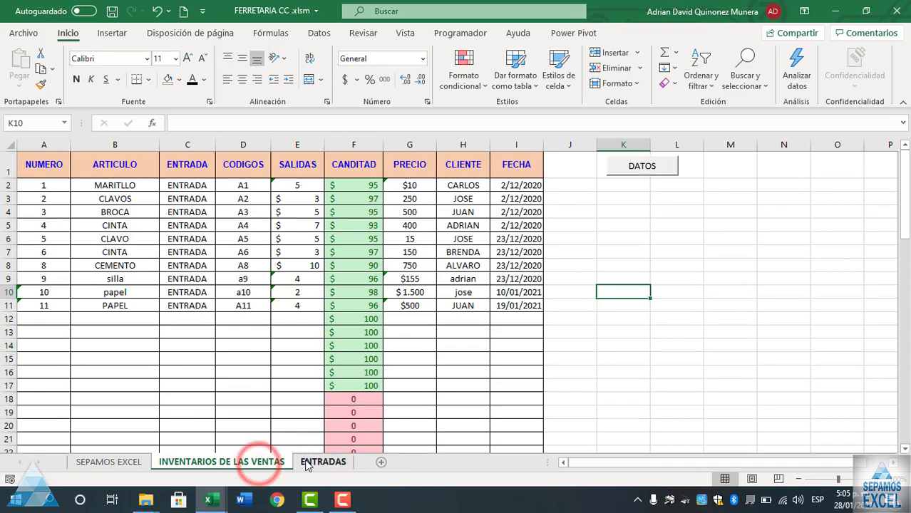
# Check the income and expense database workbook, then return to FERRETARIA CC's ENTRADAS sheet.
pyautogui.moveTo(209, 499)
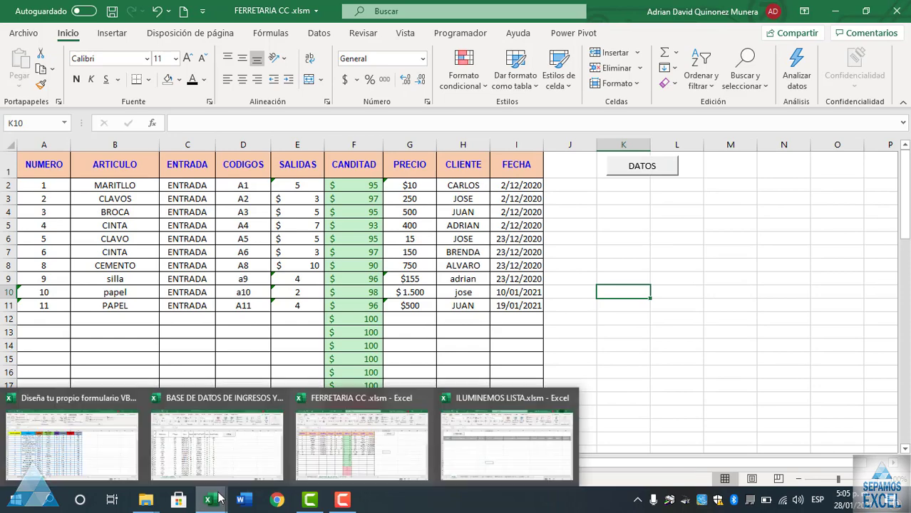
pyautogui.click(235, 431)
pyautogui.scroll(-5, 157, 339)
pyautogui.scroll(5, 157, 339)
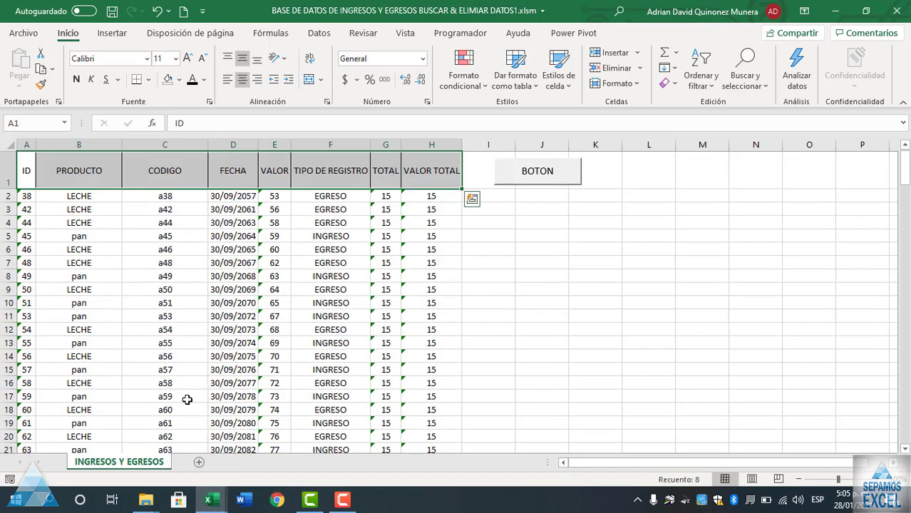
pyautogui.moveTo(212, 503)
pyautogui.click(332, 426)
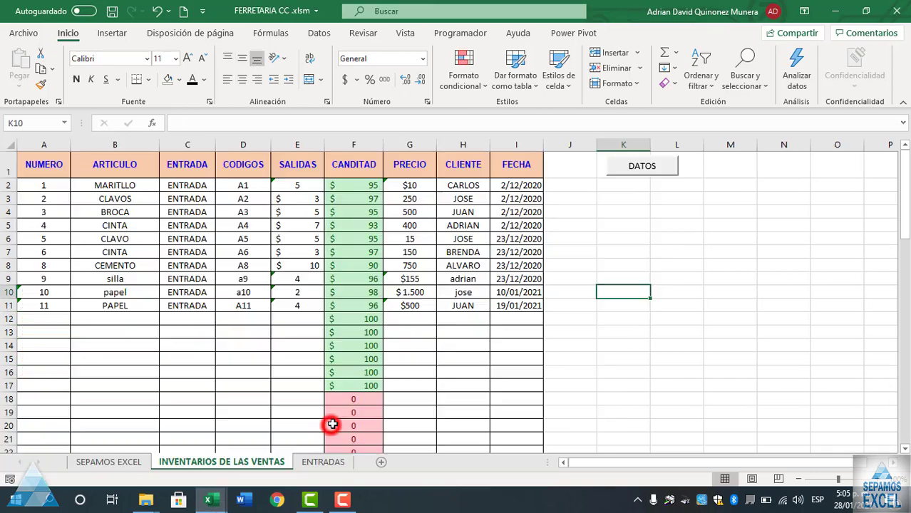
pyautogui.click(323, 462)
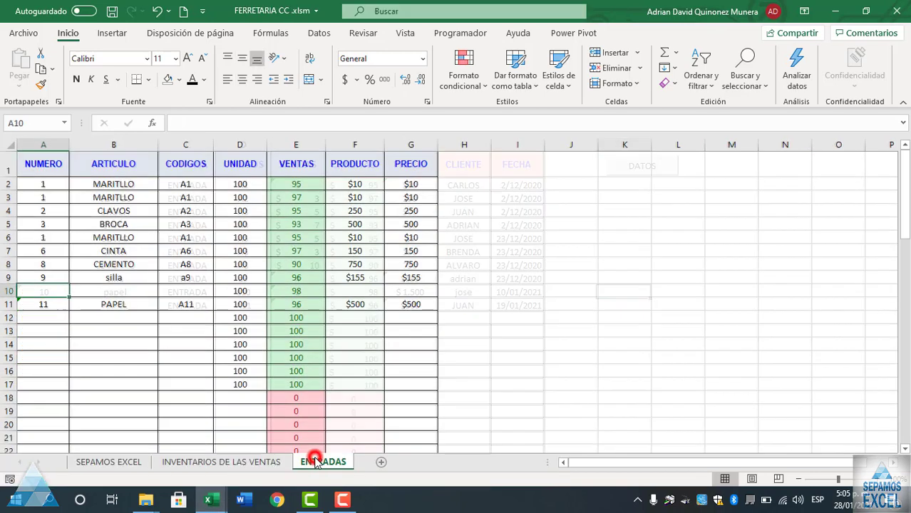
pyautogui.click(253, 460)
# On ENTRADAS, enter 9 as NUMERO in A10 and A11 so both rows show silla.
pyautogui.click(315, 464)
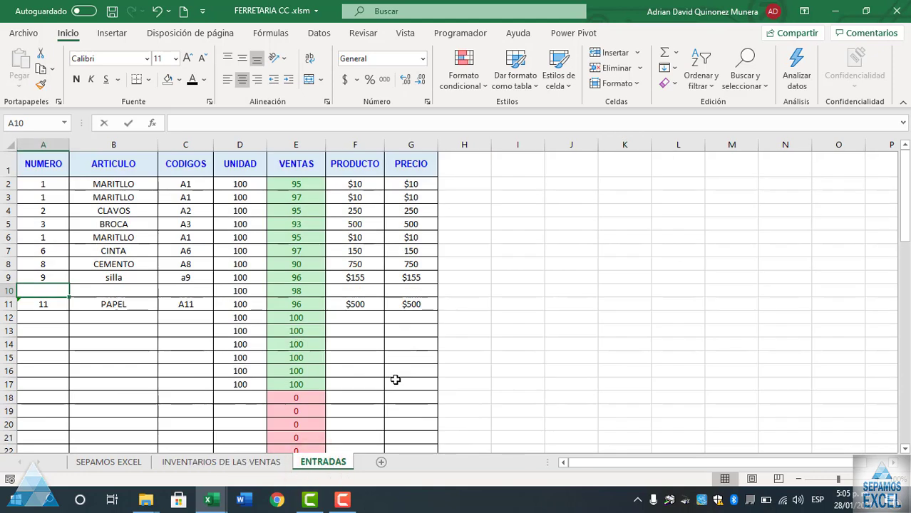
pyautogui.write('10')
pyautogui.press('Return')
pyautogui.press('Up')
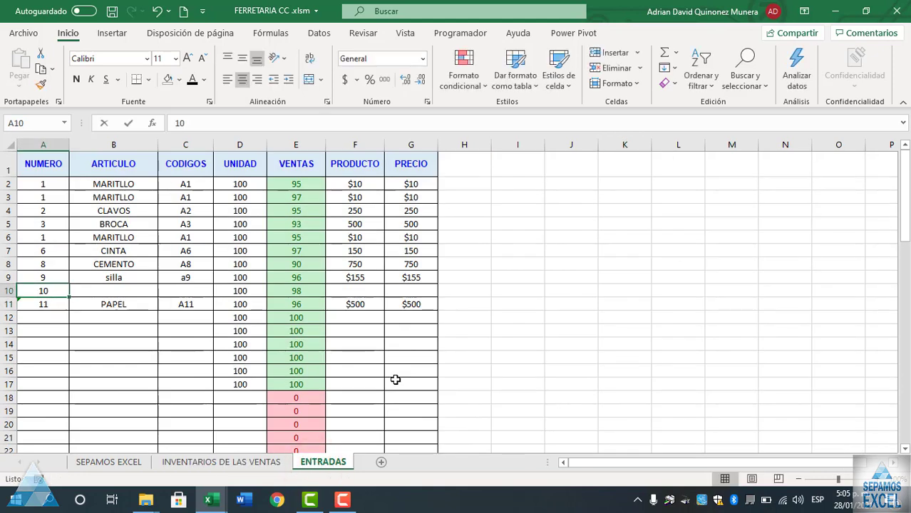
pyautogui.write('11')
pyautogui.press('Return')
pyautogui.press('Up')
pyautogui.press('BackSpace')
pyautogui.press('BackSpace')
pyautogui.write('9')
pyautogui.press('Return')
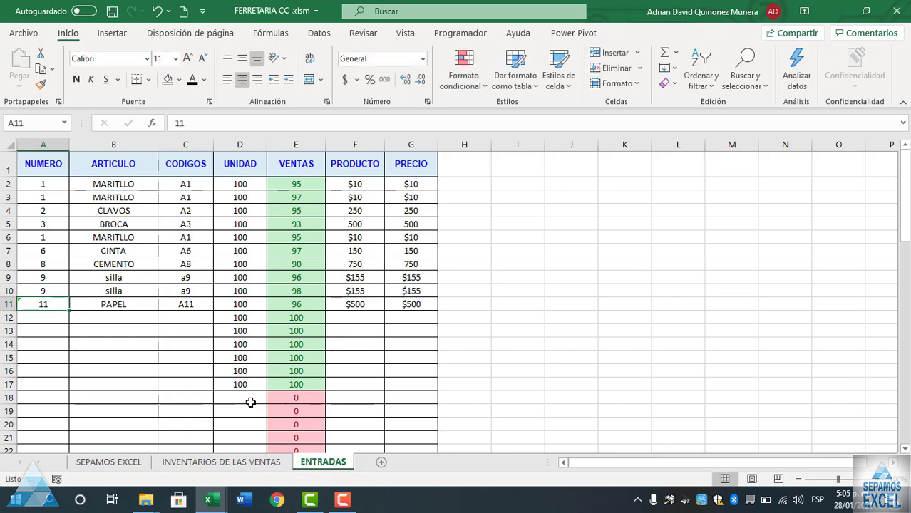
pyautogui.write('9')
pyautogui.press('Return')
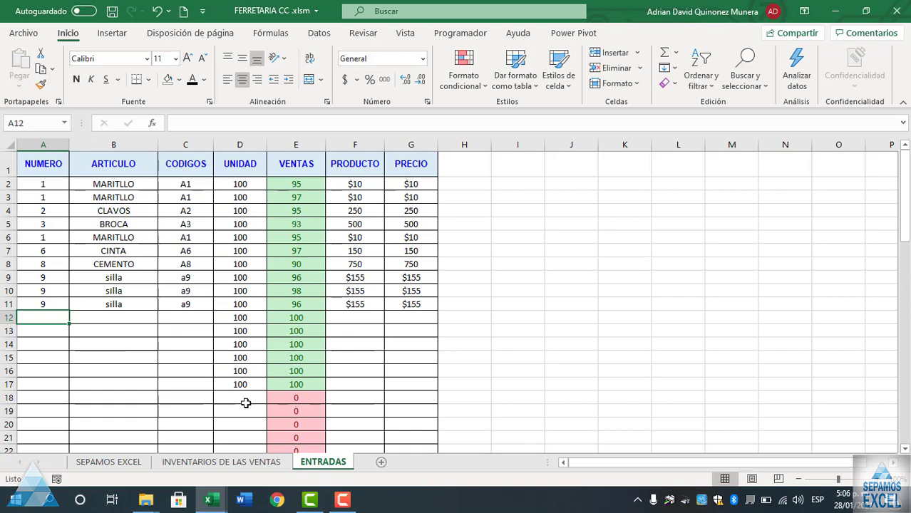
pyautogui.click(225, 462)
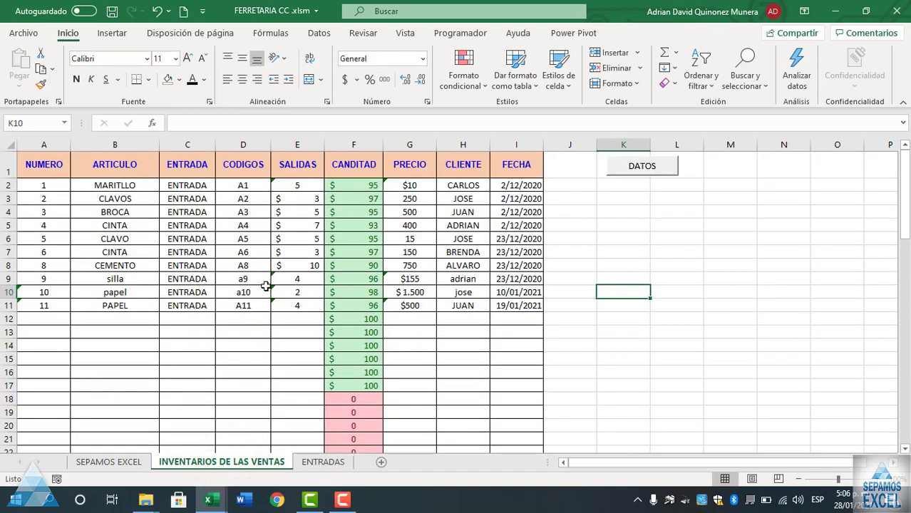
# Select header rows A1:I1 and A1:G1, then launch the FERRETERIA form from DATOS.
pyautogui.moveTo(55, 169); pyautogui.dragTo(525, 167)
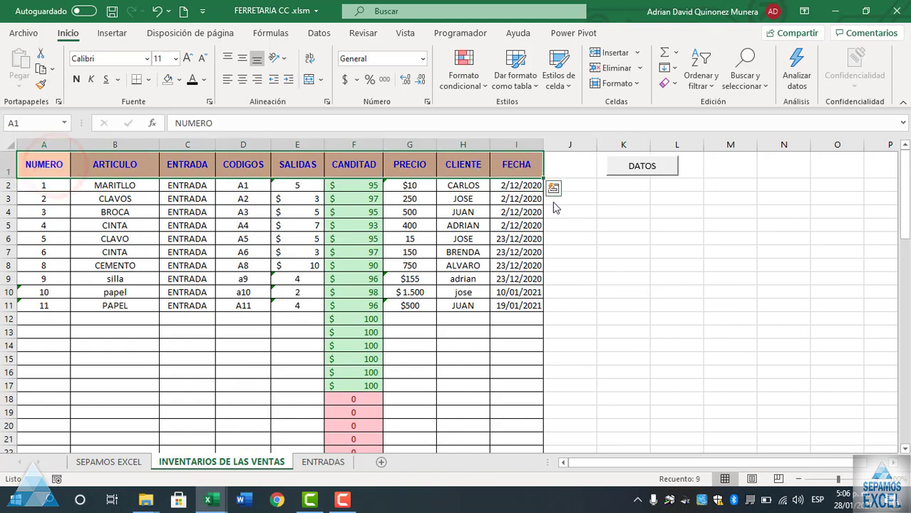
pyautogui.click(322, 462)
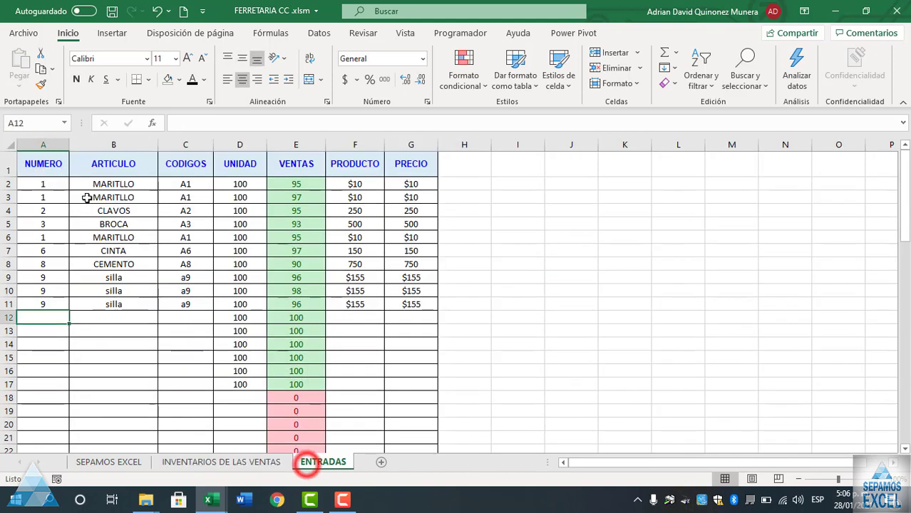
pyautogui.moveTo(55, 163); pyautogui.dragTo(390, 169)
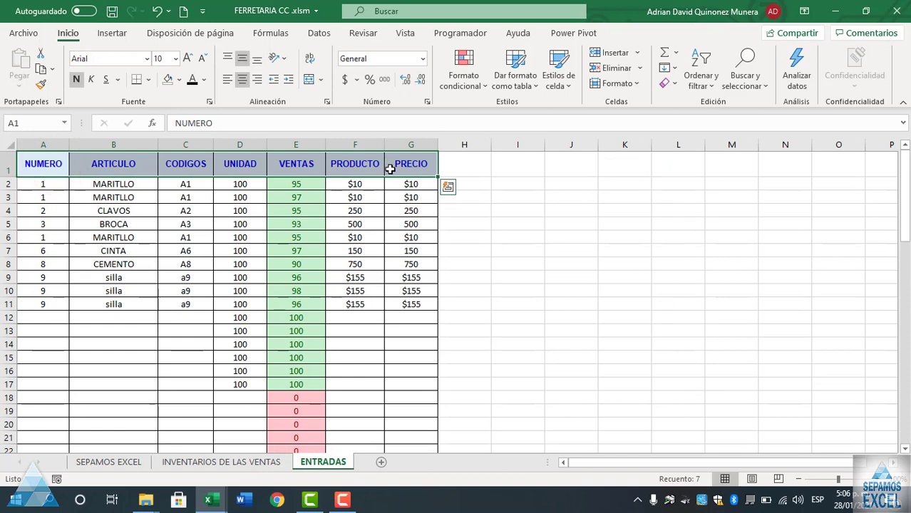
pyautogui.click(221, 462)
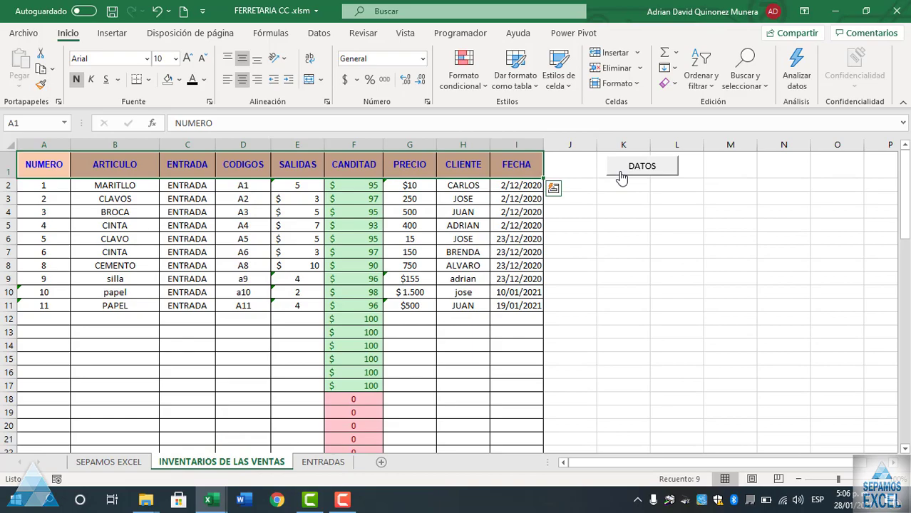
pyautogui.click(622, 177)
pyautogui.moveTo(371, 78)
pyautogui.mouseDown()
pyautogui.moveTo(250, 215)
pyautogui.moveTo(216, 193)
pyautogui.mouseUp()
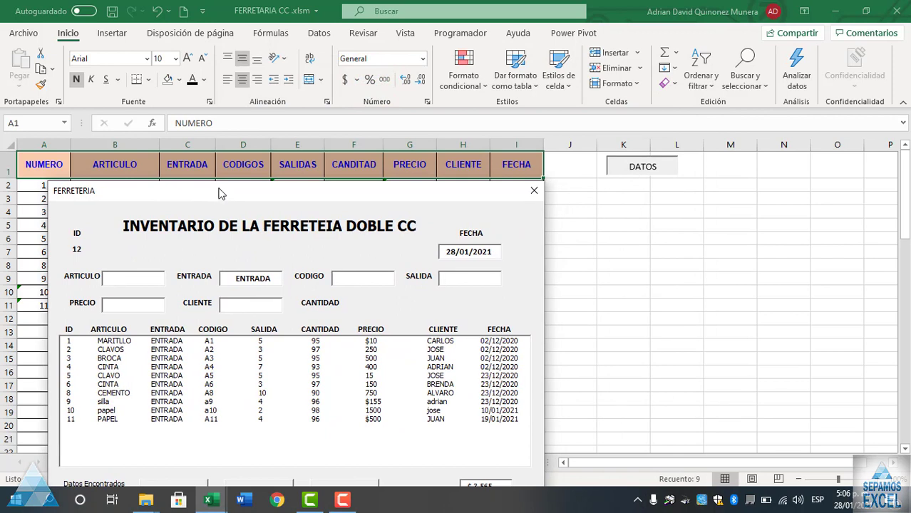
# Enter a PAPEL sale (code 12, 15 out, $100) in the form and submit it.
pyautogui.moveTo(220, 193); pyautogui.dragTo(531, 30)
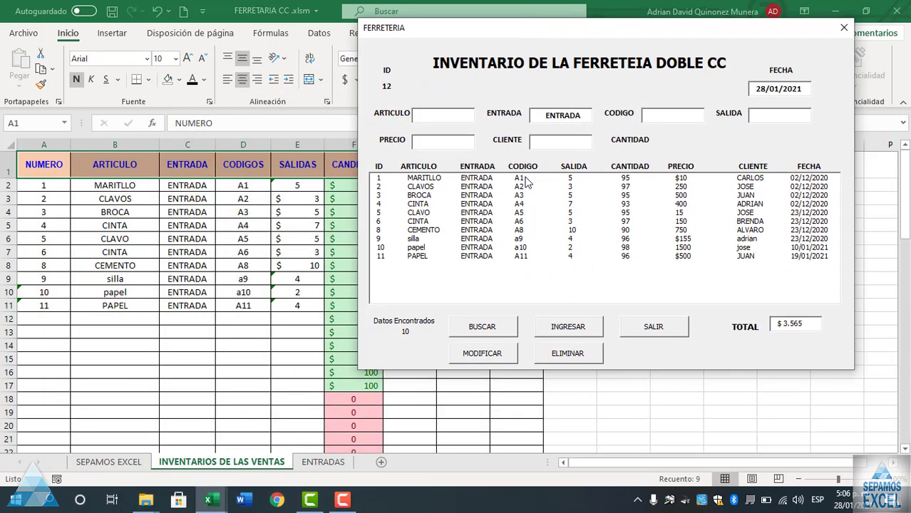
pyautogui.click(454, 114)
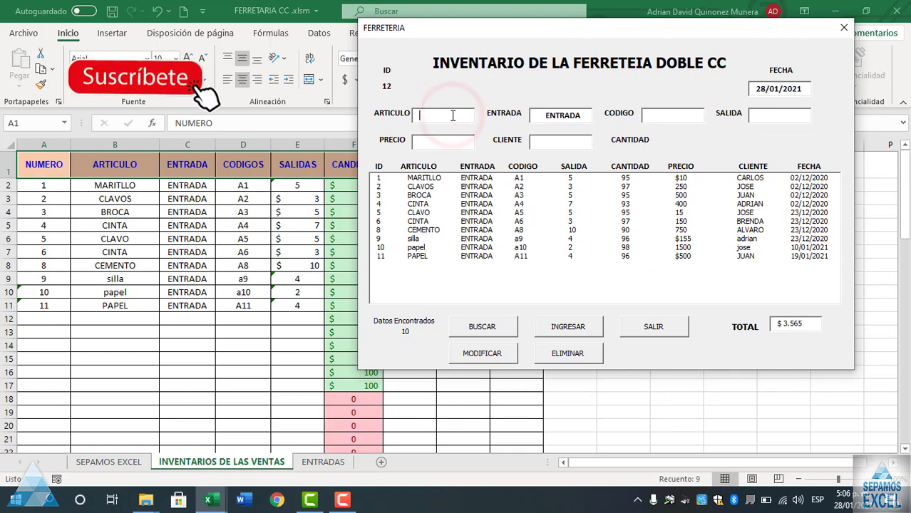
pyautogui.write('PAPEL')
pyautogui.press('Tab')
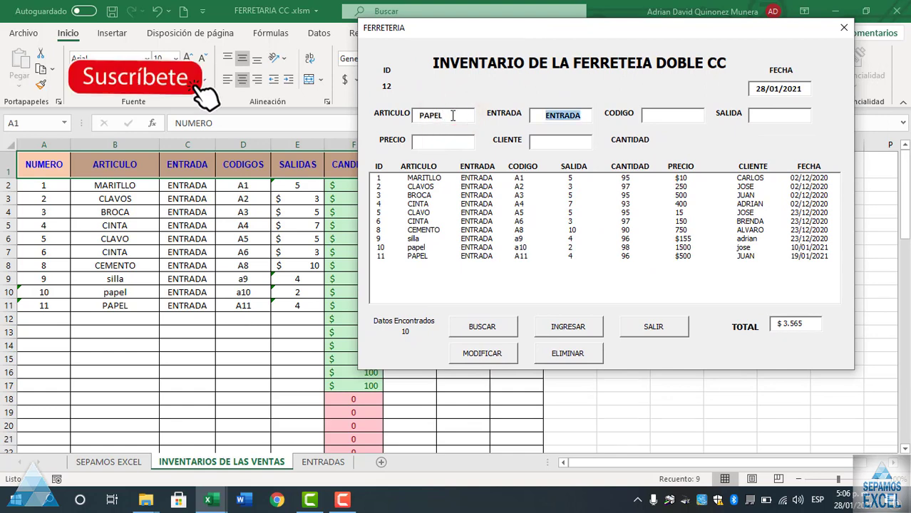
pyautogui.press('Tab')
pyautogui.write('12')
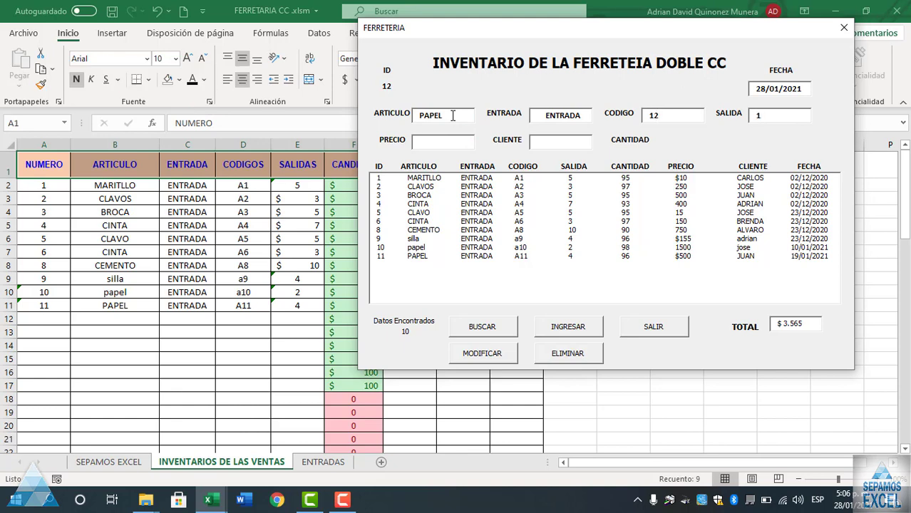
pyautogui.write('5')
pyautogui.press('Tab')
pyautogui.click(556, 326)
# Confirm and acknowledge the saved PAPEL entry, then preview and close the sales search list.
pyautogui.click(474, 296)
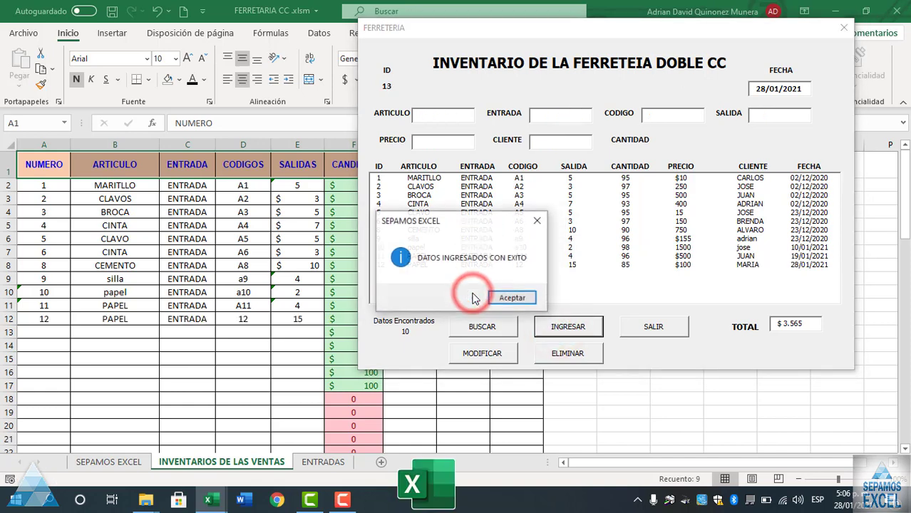
pyautogui.click(509, 298)
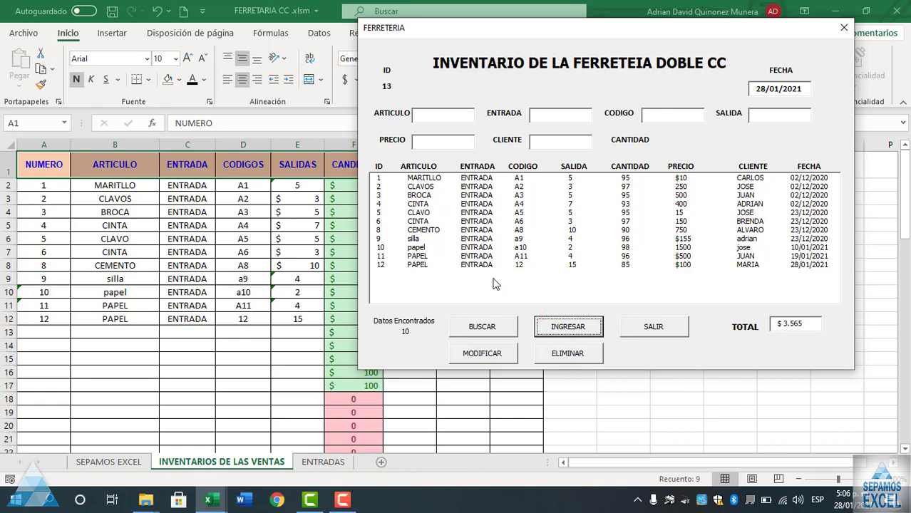
pyautogui.click(503, 328)
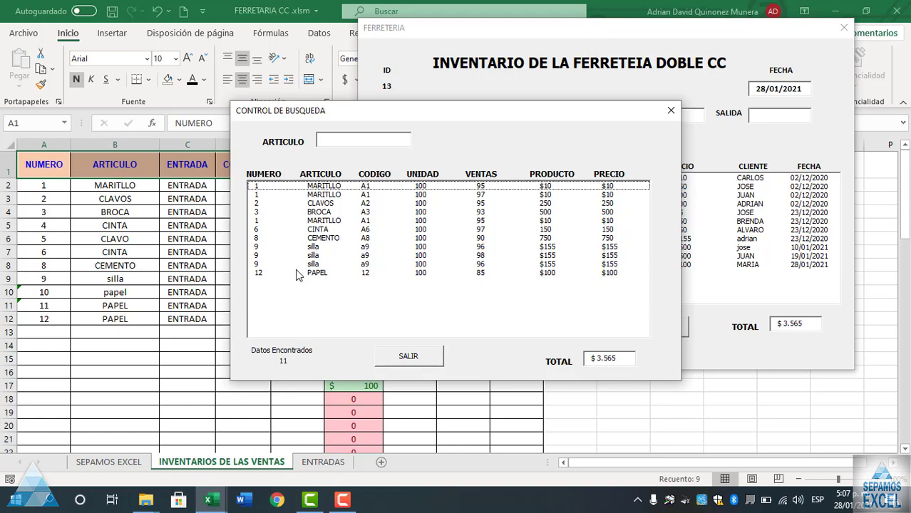
pyautogui.click(425, 357)
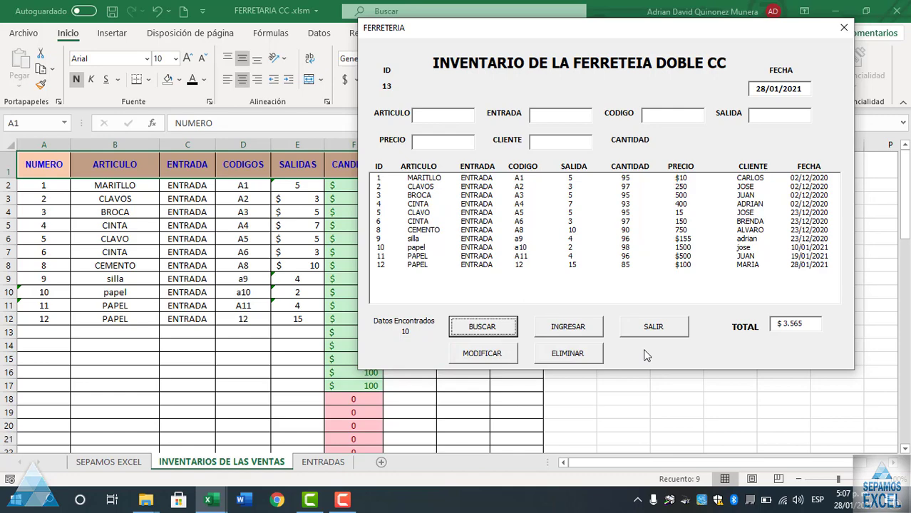
# Close the inventory form and check the ENTRADAS and INVENTARIOS DE LAS VENTAS sheets.
pyautogui.click(845, 30)
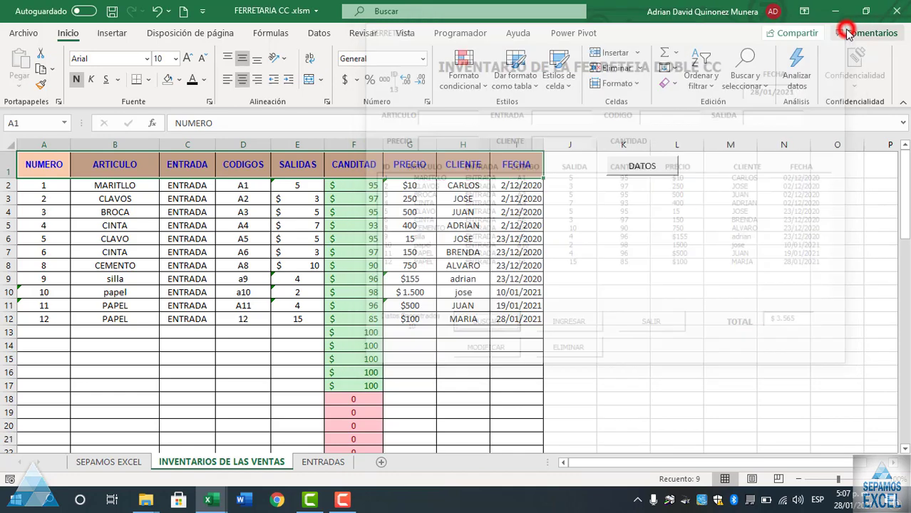
pyautogui.click(325, 463)
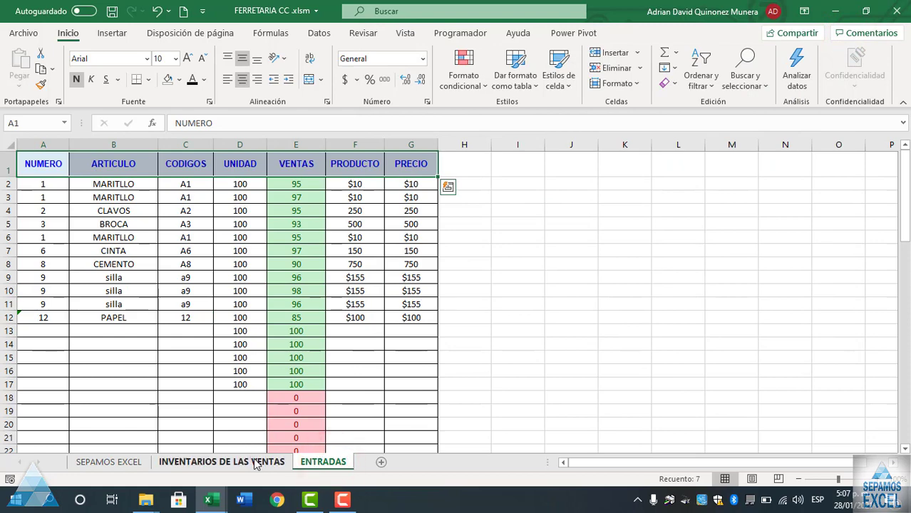
pyautogui.click(255, 462)
# Reopen the FERRETERIA form via DATOS, preview the sales search, then close both windows.
pyautogui.click(645, 163)
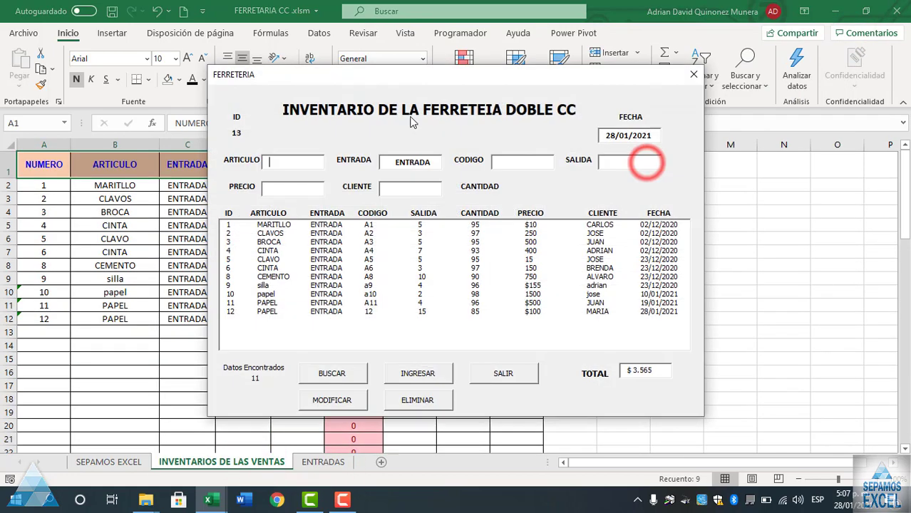
pyautogui.moveTo(403, 75); pyautogui.dragTo(543, 50)
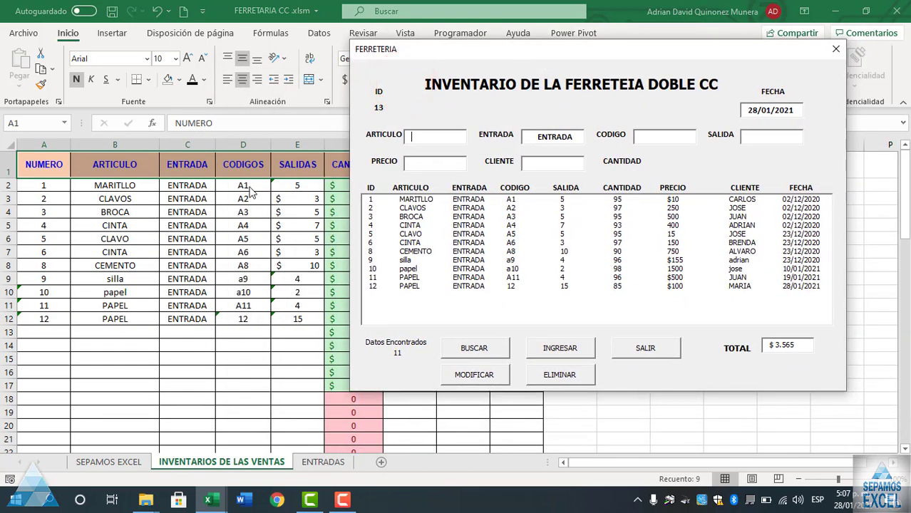
pyautogui.click(499, 351)
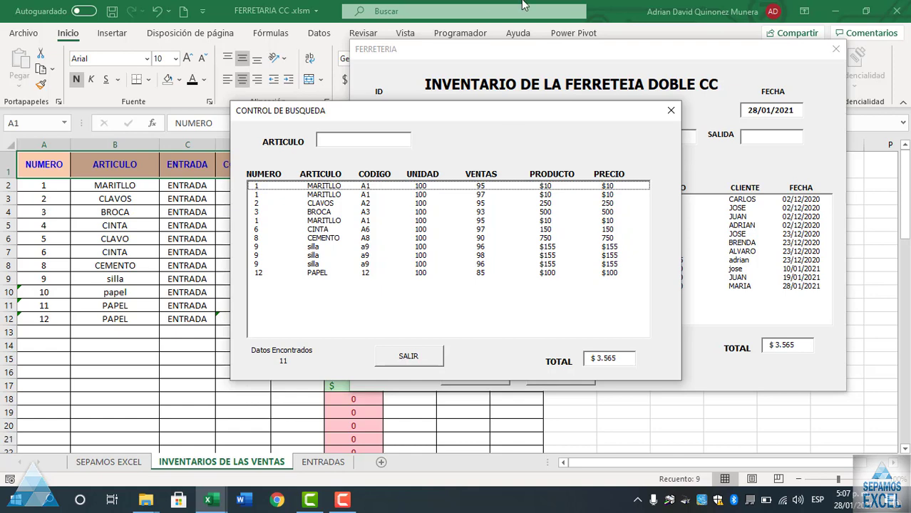
pyautogui.click(420, 355)
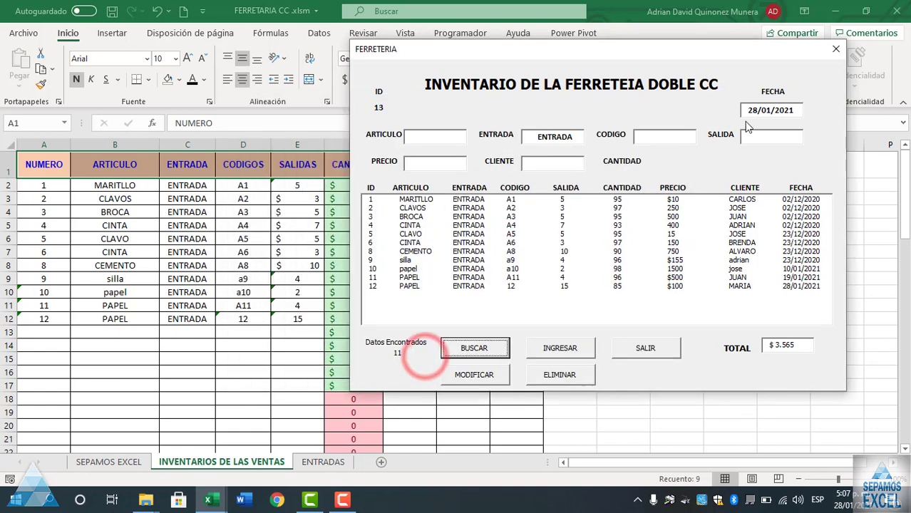
pyautogui.click(834, 51)
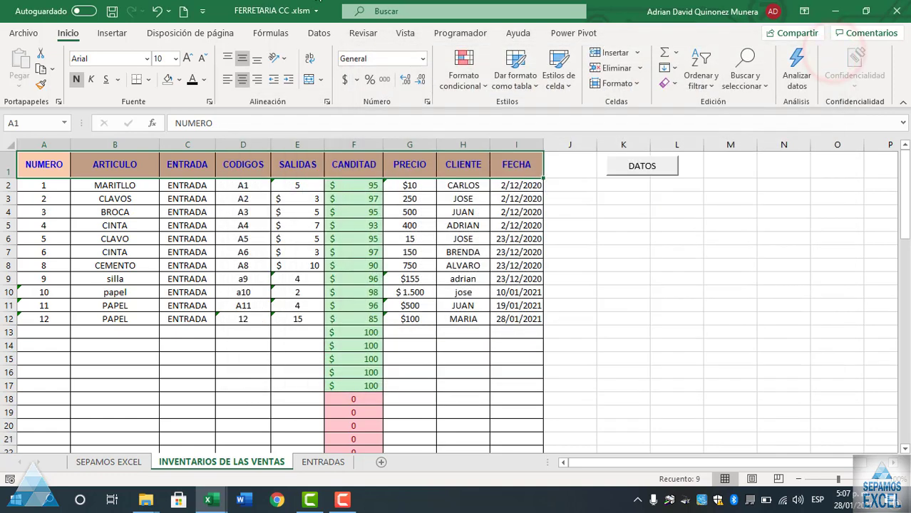
# Switch to ILUMINEMOS LISTA.xlsm and step along row 3 reviewing headers ITEM through NOVEDADES.
pyautogui.moveTo(208, 500)
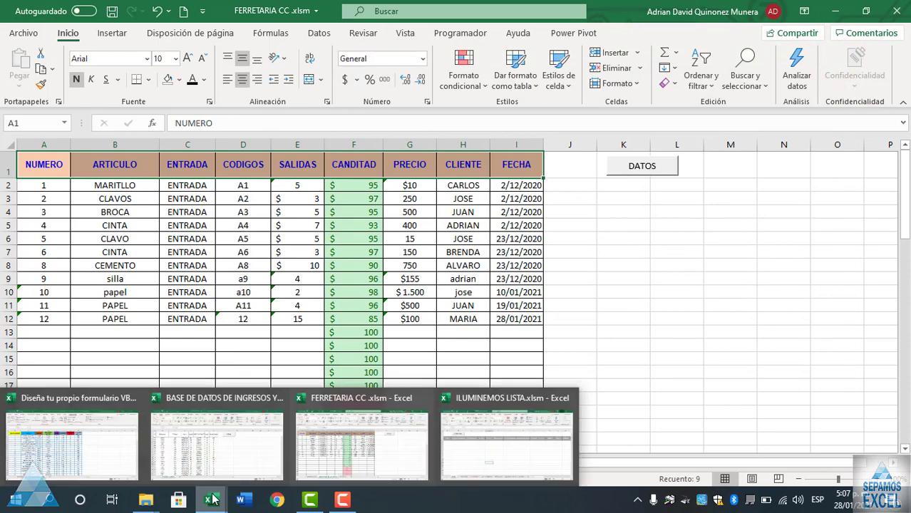
pyautogui.click(510, 418)
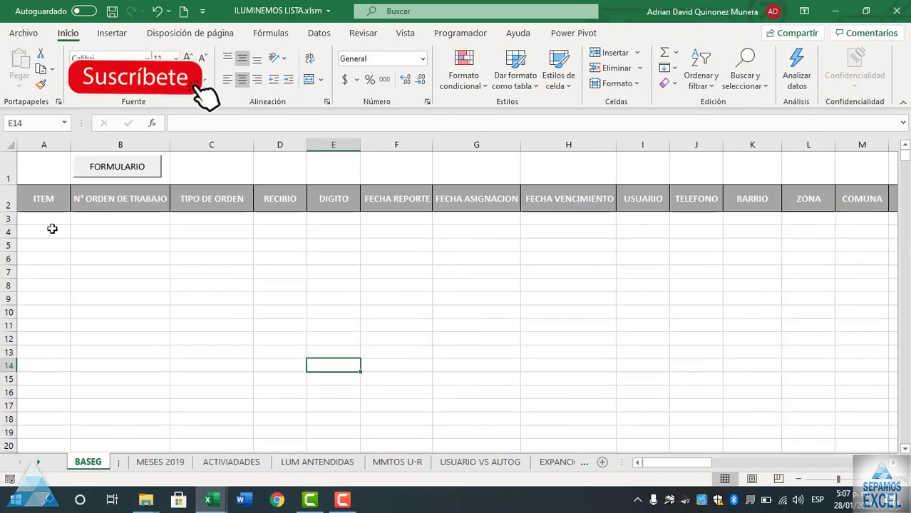
pyautogui.click(42, 224)
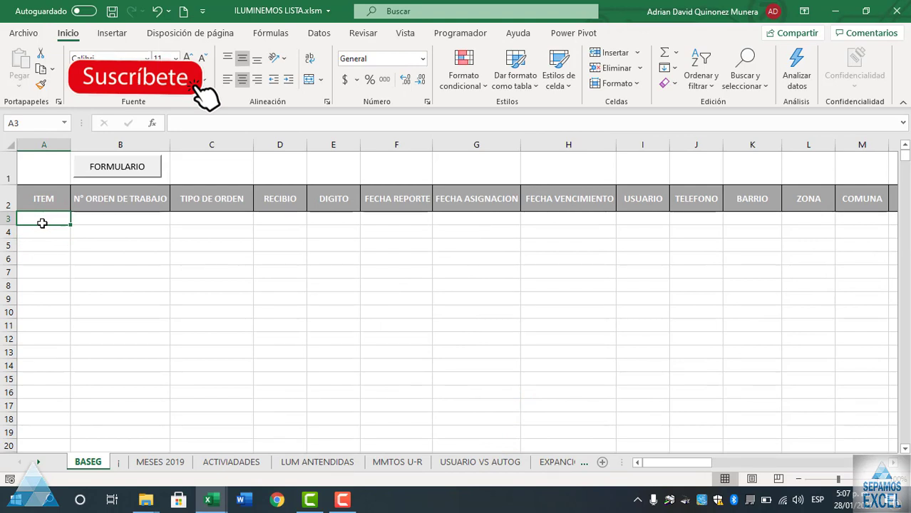
pyautogui.press('Right')
pyautogui.press('Right')
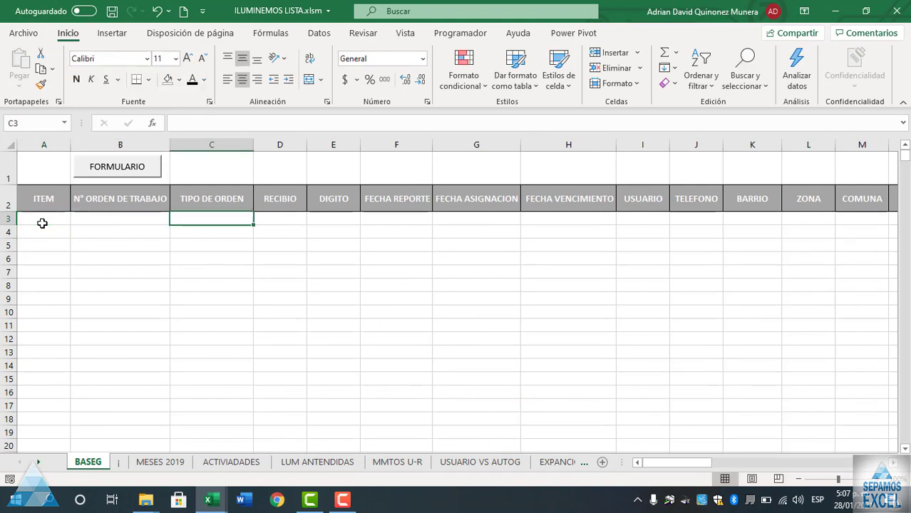
pyautogui.press('Right')
pyautogui.press('Right')
pyautogui.press('Right')
pyautogui.press('Right')
pyautogui.press('Right')
pyautogui.press('Right')
pyautogui.press('Right')
pyautogui.press('Right')
pyautogui.press('Right')
pyautogui.press('Right')
pyautogui.press('Right')
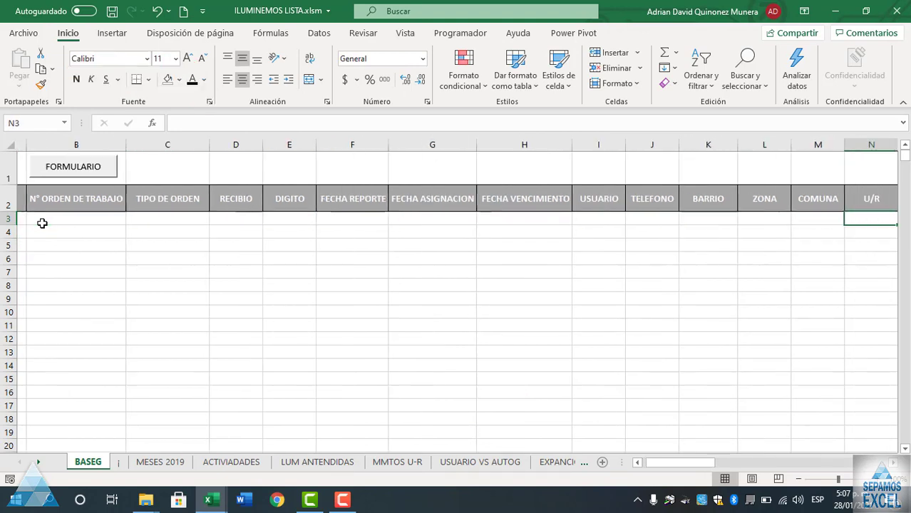
pyautogui.press('Right')
pyautogui.press('Right')
pyautogui.press('Right')
pyautogui.press('Right')
pyautogui.press('Right')
pyautogui.press('Right')
pyautogui.press('Right')
pyautogui.press('Right')
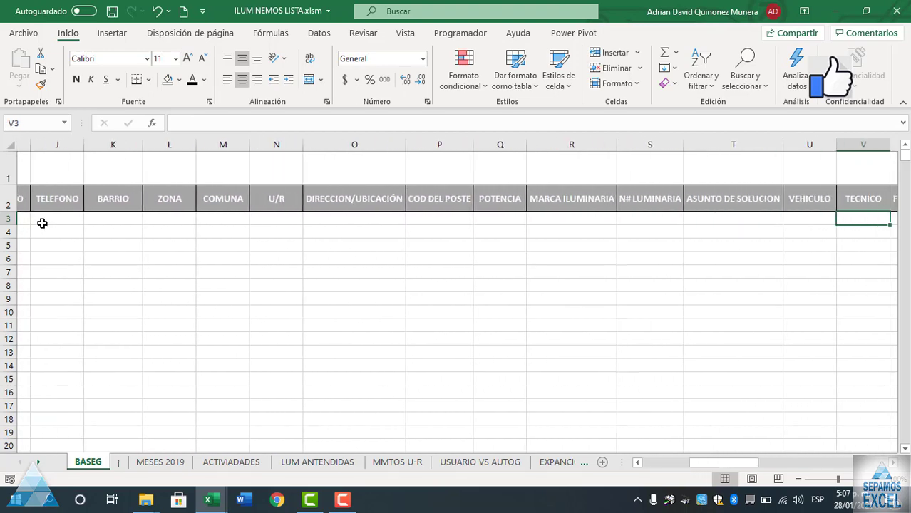
pyautogui.press('Right')
pyautogui.press('Right')
pyautogui.press('Right')
pyautogui.press('Right')
pyautogui.press('Right')
pyautogui.press('Right')
pyautogui.press('Right')
pyautogui.press('Right')
pyautogui.press('Right')
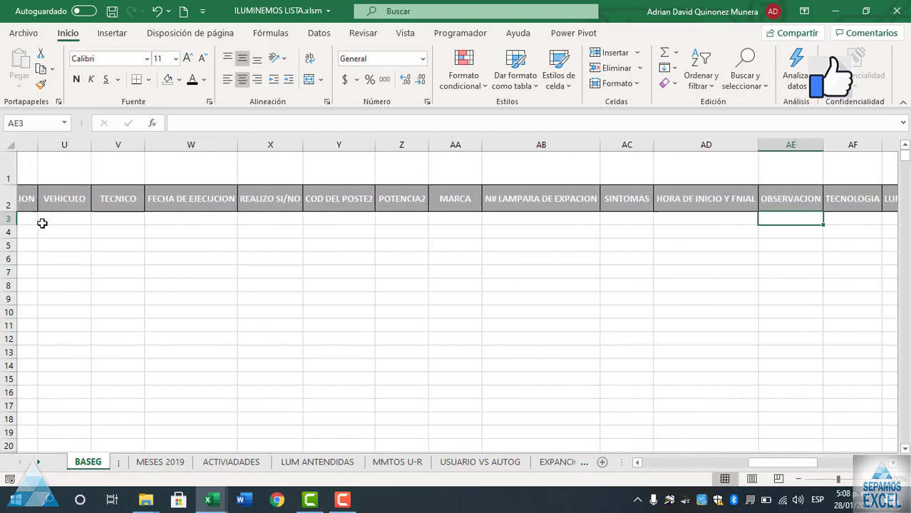
pyautogui.press('Right')
pyautogui.press('Right')
pyautogui.press('Right')
pyautogui.press('Right')
pyautogui.press('Right')
pyautogui.press('Right')
pyautogui.press('Right')
pyautogui.press('Right')
pyautogui.press('Right')
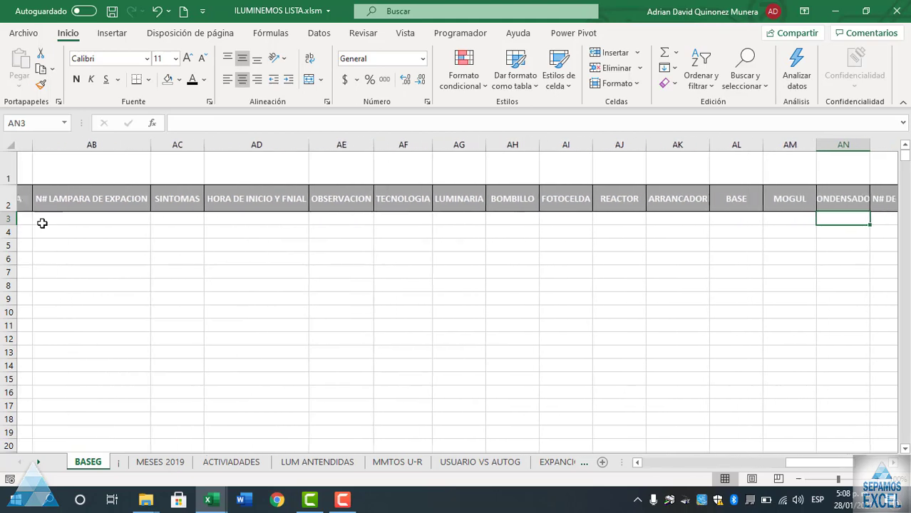
pyautogui.press('Right')
pyautogui.press('Right')
pyautogui.press('Right')
pyautogui.press('Right')
pyautogui.press('Right')
pyautogui.press('Right')
pyautogui.press('Right')
pyautogui.press('Right')
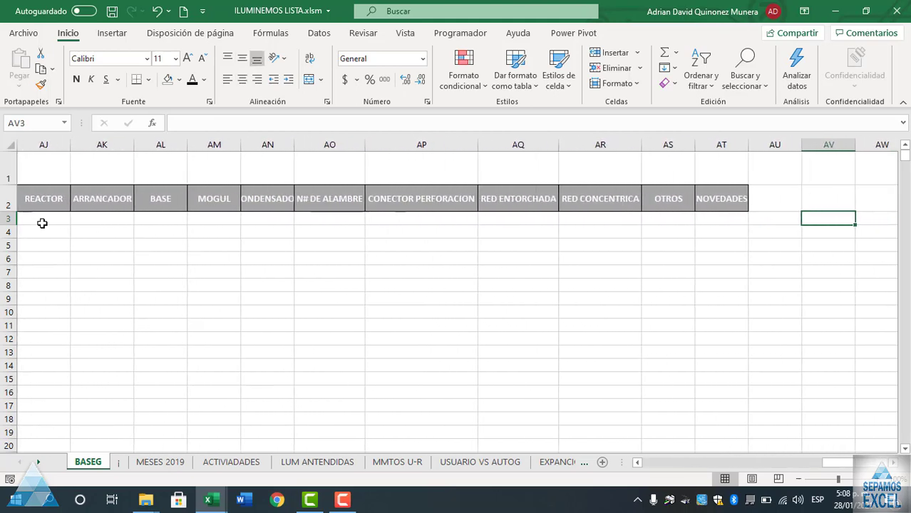
pyautogui.press('Left')
pyautogui.press('Left')
pyautogui.press('Left')
pyautogui.press('Left')
pyautogui.press('Left')
pyautogui.press('Left')
pyautogui.press('Left')
pyautogui.press('Left')
pyautogui.press('Left')
pyautogui.press('Left')
pyautogui.press('Left')
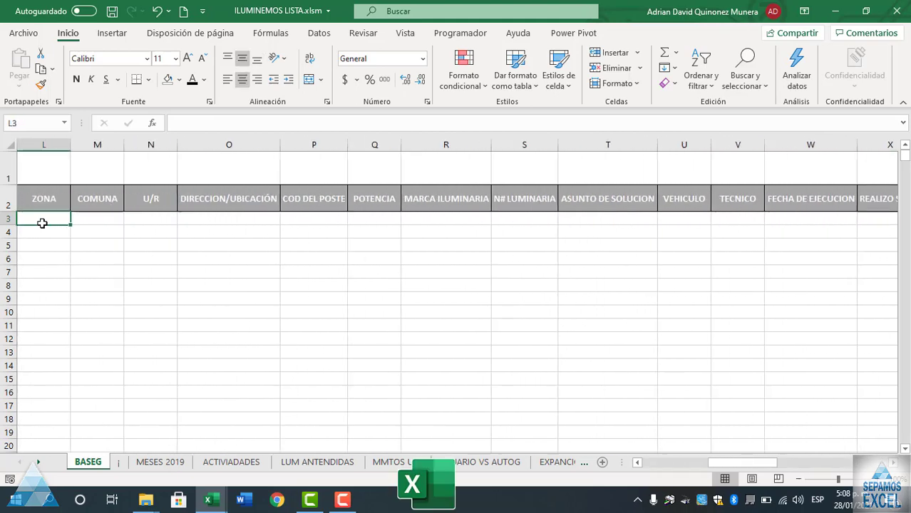
pyautogui.press('Left')
pyautogui.press('Left')
pyautogui.press('Left')
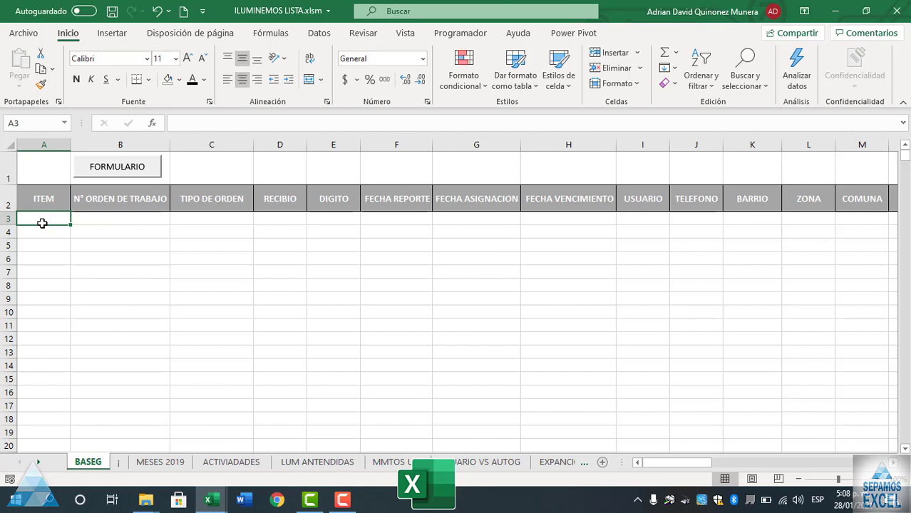
# Browse the MESES 2019, ACTIVIDADES, LUM ANTENDIDAS, MMTOS U-R, USUARIO VS AUTOG, EXPANCION and REEMPLAZO sheets.
pyautogui.click(160, 462)
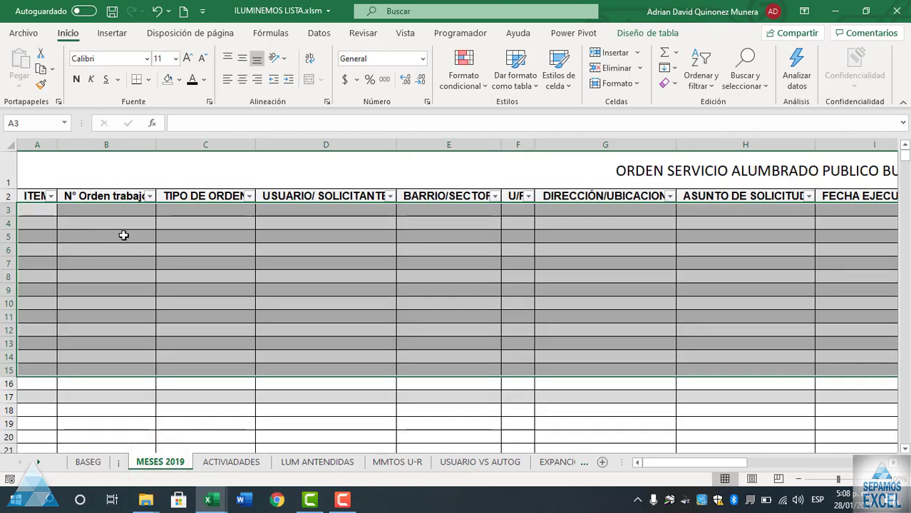
pyautogui.click(222, 465)
pyautogui.click(319, 463)
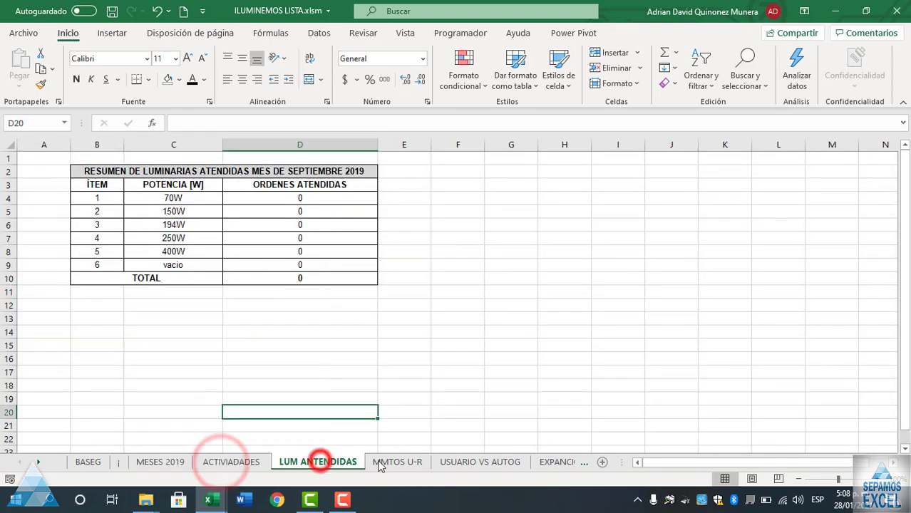
pyautogui.click(394, 463)
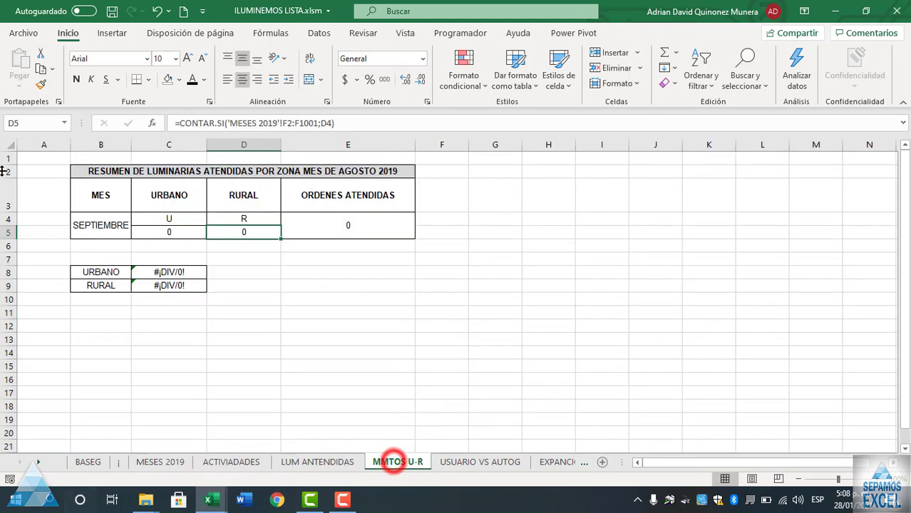
pyautogui.click(463, 463)
pyautogui.click(540, 463)
pyautogui.click(569, 463)
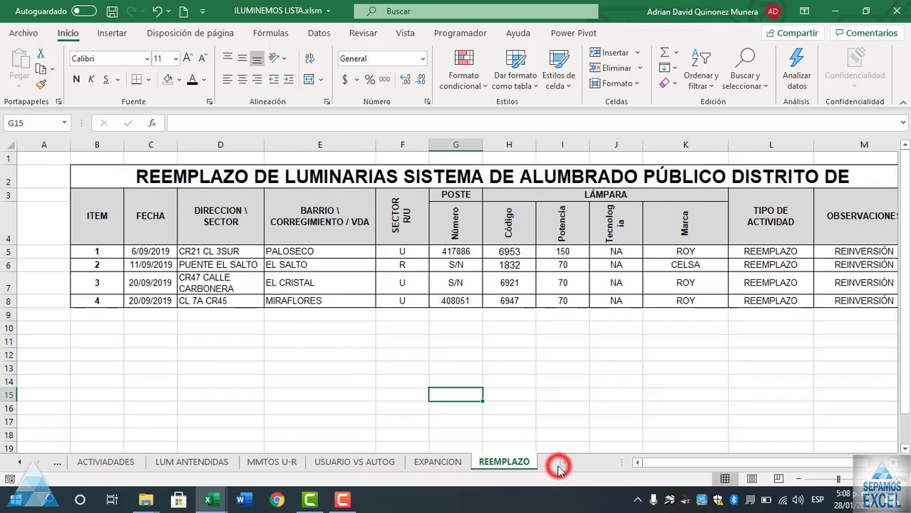
# Scroll the sheet tabs back and return to the BASEG sheet.
pyautogui.click(438, 462)
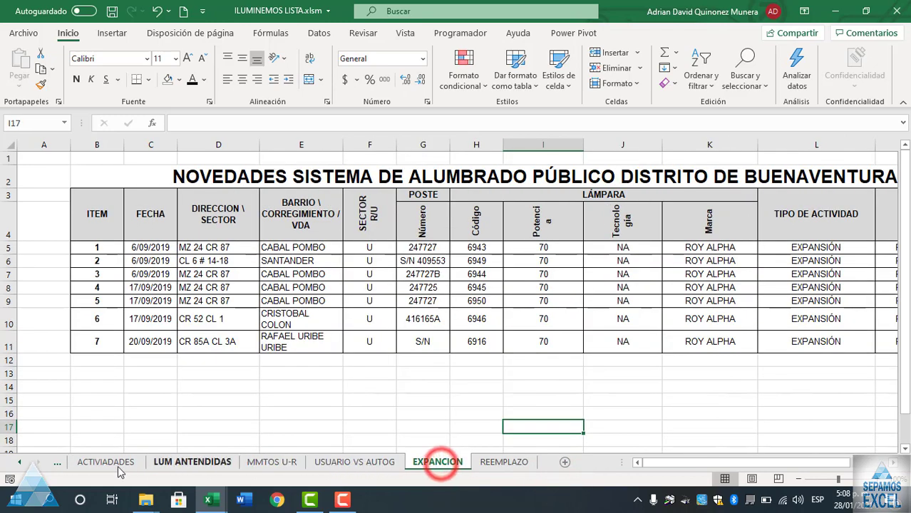
pyautogui.click(60, 463)
pyautogui.click(60, 463)
pyautogui.click(60, 464)
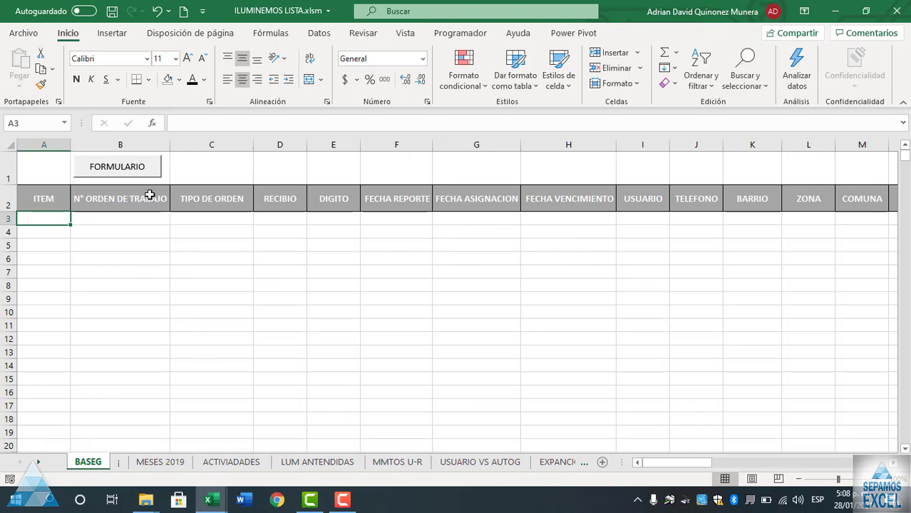
pyautogui.click(147, 171)
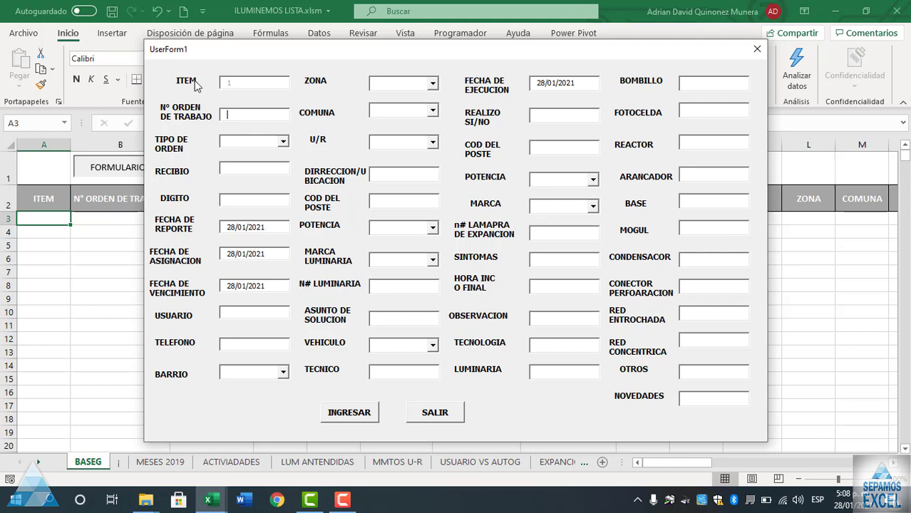
pyautogui.click(756, 51)
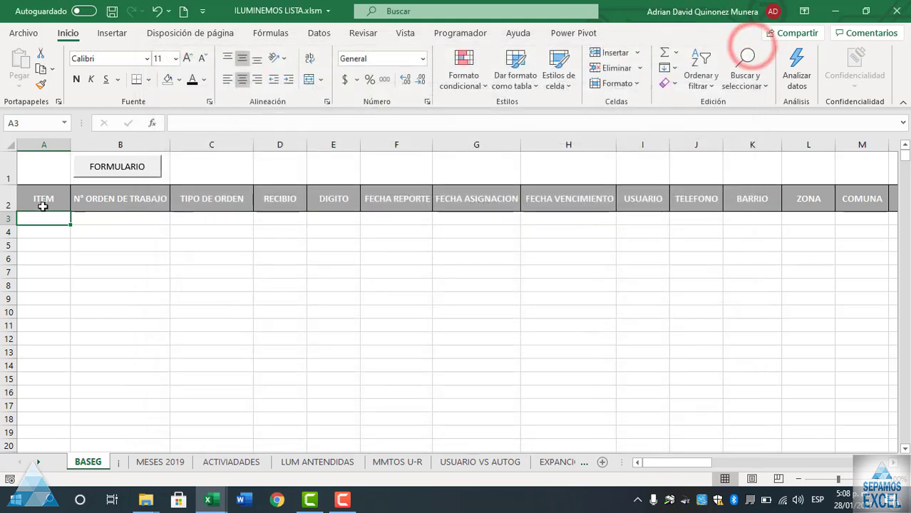
pyautogui.moveTo(44, 200); pyautogui.dragTo(908, 208)
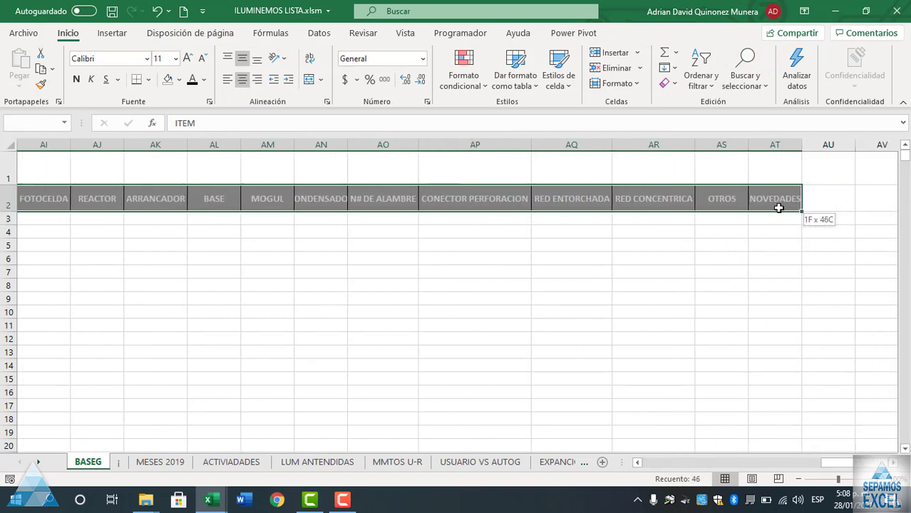
pyautogui.moveTo(841, 208); pyautogui.dragTo(779, 205)
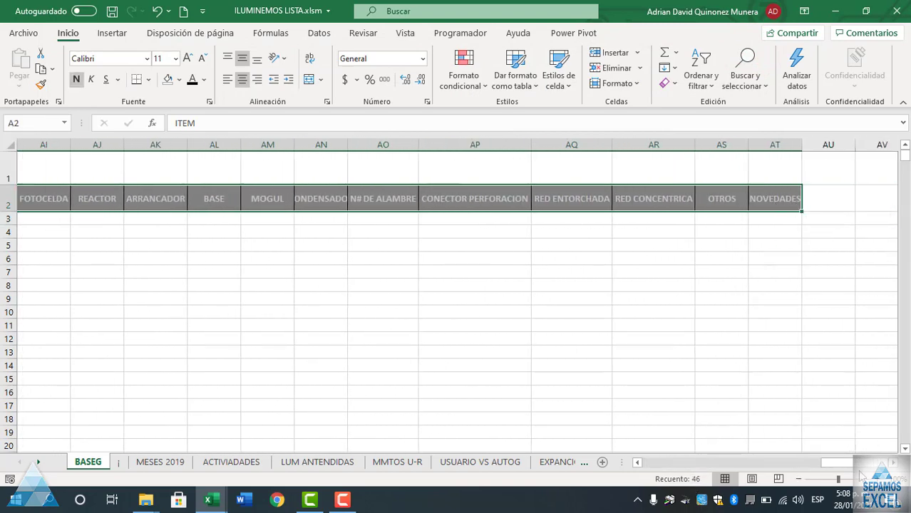
pyautogui.moveTo(845, 463); pyautogui.dragTo(637, 465)
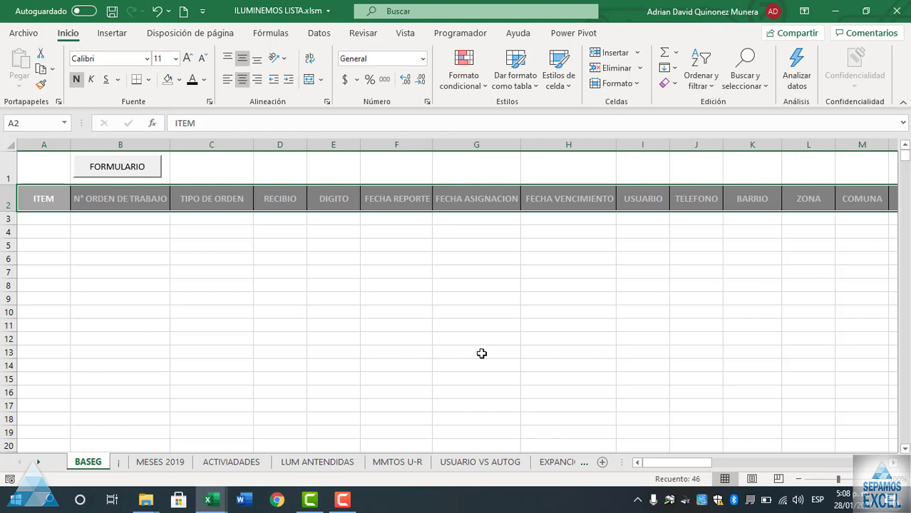
pyautogui.click(51, 223)
pyautogui.press('Right')
pyautogui.press('Right')
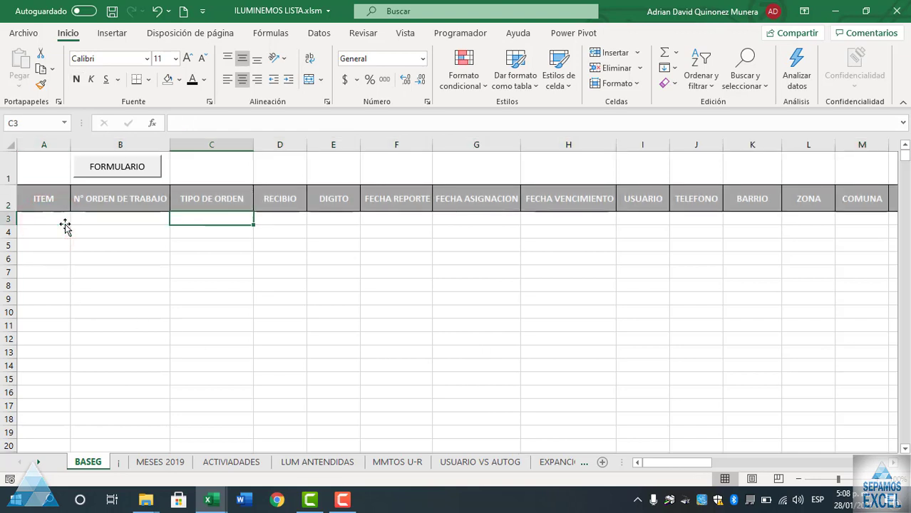
pyautogui.press('Left')
pyautogui.press('Left')
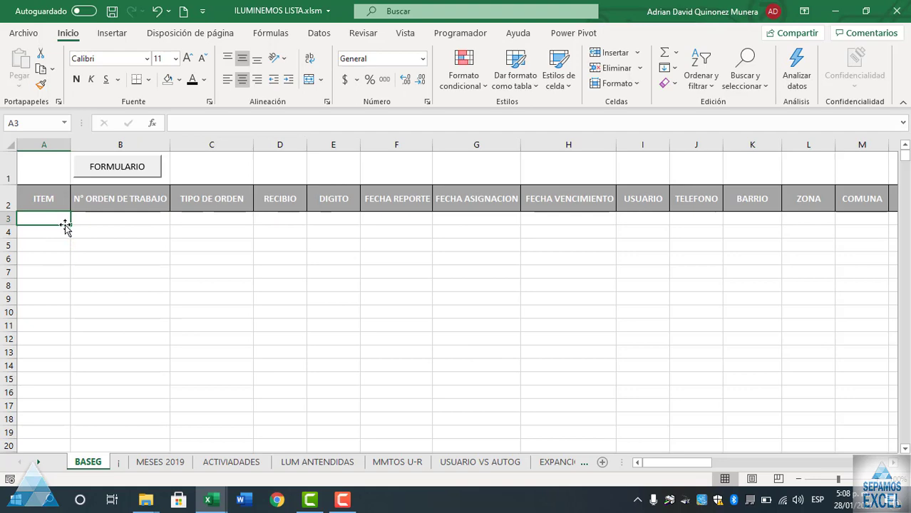
pyautogui.click(107, 172)
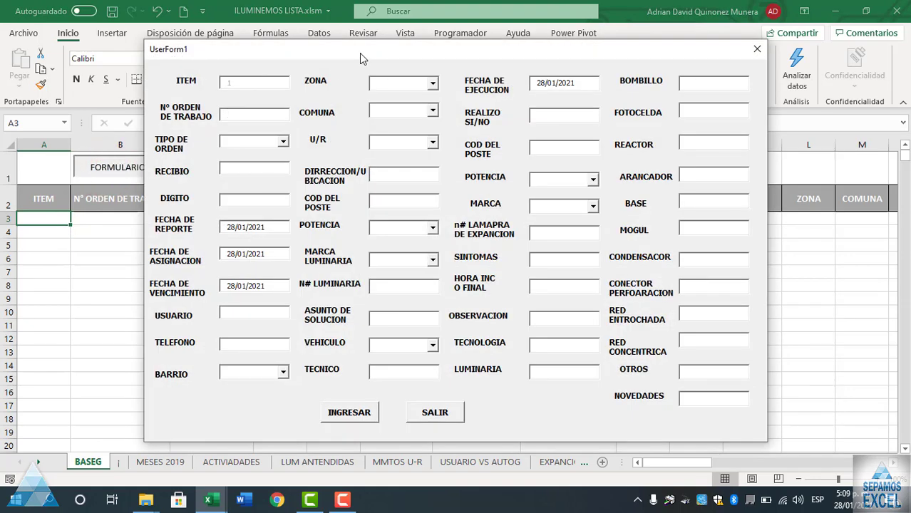
pyautogui.press('Tab')
pyautogui.press('Tab')
pyautogui.press('Tab')
pyautogui.press('Tab')
pyautogui.press('Tab')
pyautogui.press('Tab')
pyautogui.press('Tab')
pyautogui.press('Tab')
pyautogui.press('Tab')
pyautogui.press('Tab')
pyautogui.press('Tab')
pyautogui.press('Tab')
pyautogui.press('Tab')
pyautogui.press('Tab')
pyautogui.press('Tab')
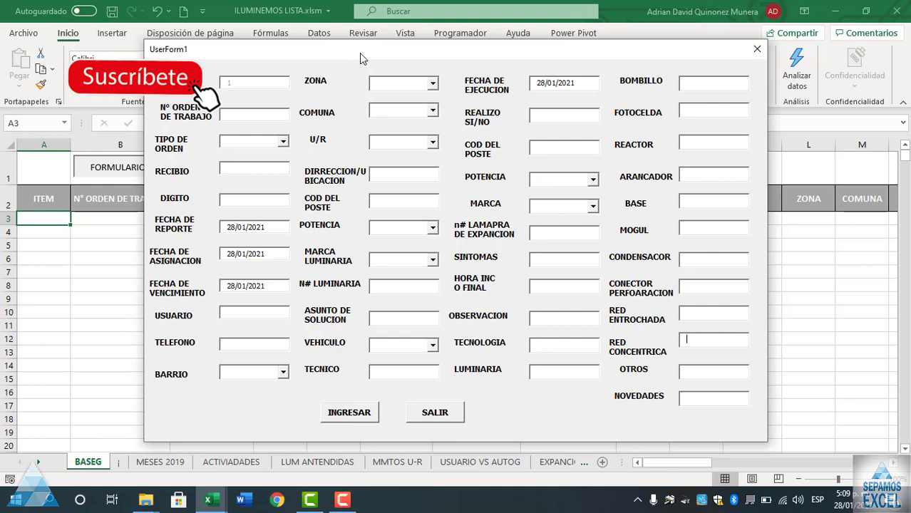
pyautogui.press('Tab')
pyautogui.press('Tab')
pyautogui.press('Tab')
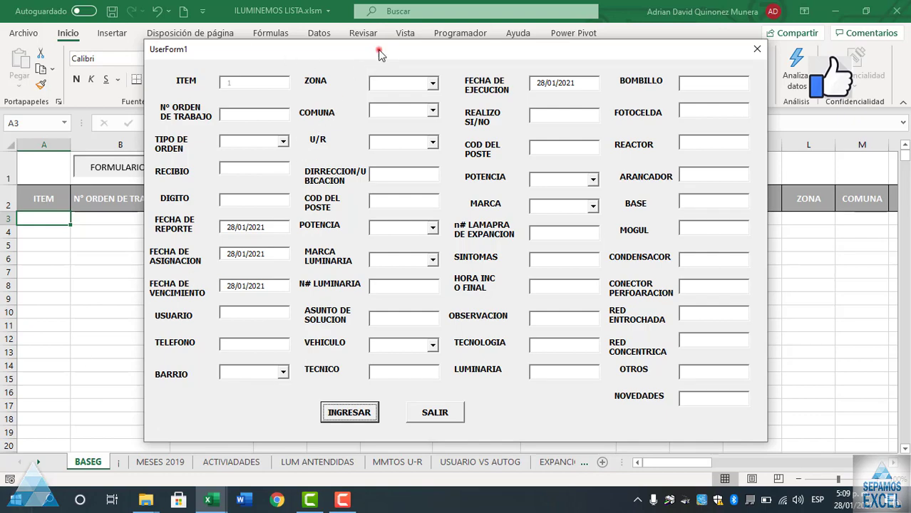
pyautogui.moveTo(381, 55)
pyautogui.mouseDown()
pyautogui.moveTo(298, 59)
pyautogui.moveTo(380, 45)
pyautogui.mouseUp()
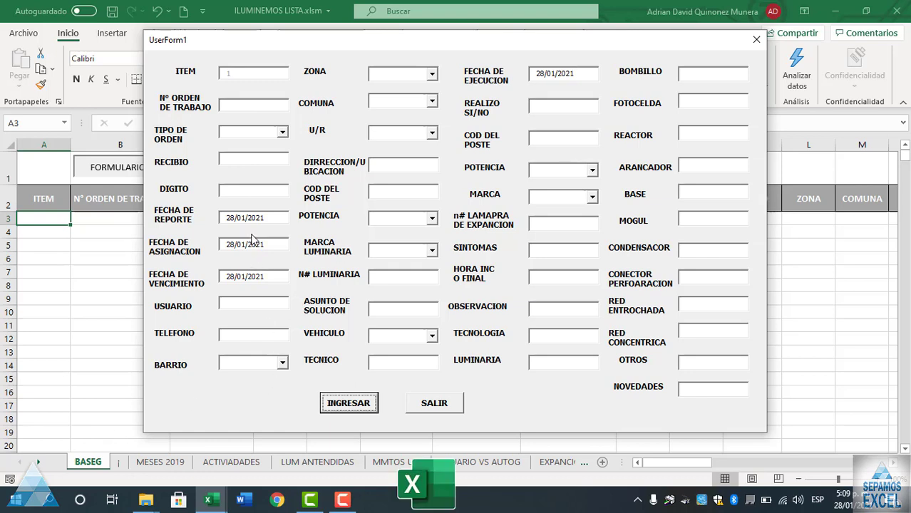
pyautogui.press('Tab')
pyautogui.press('Tab')
pyautogui.press('Tab')
pyautogui.press('Tab')
pyautogui.press('Tab')
pyautogui.press('Tab')
pyautogui.press('Tab')
pyautogui.press('Tab')
pyautogui.press('Tab')
pyautogui.press('Tab')
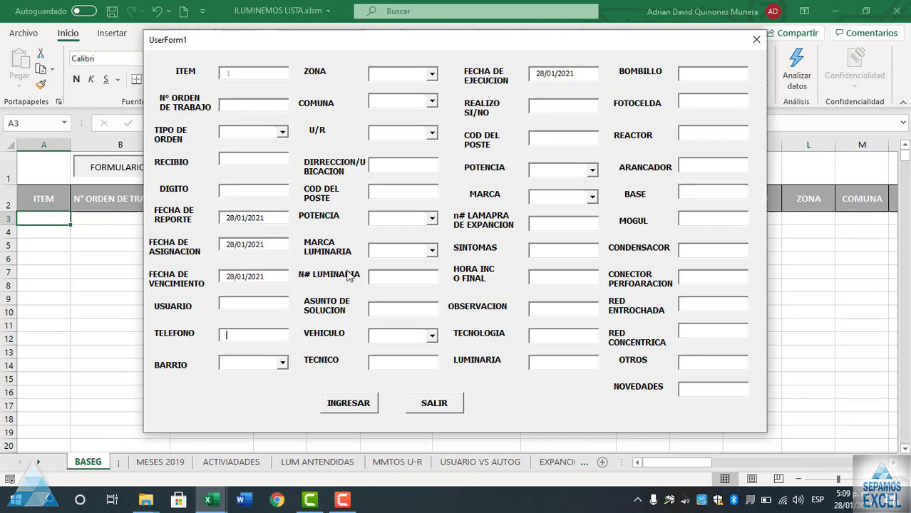
pyautogui.press('Tab')
pyautogui.press('Tab')
pyautogui.press('Tab')
pyautogui.press('Tab')
pyautogui.press('Tab')
pyautogui.press('Tab')
pyautogui.press('Tab')
pyautogui.press('Tab')
pyautogui.press('Tab')
pyautogui.press('Tab')
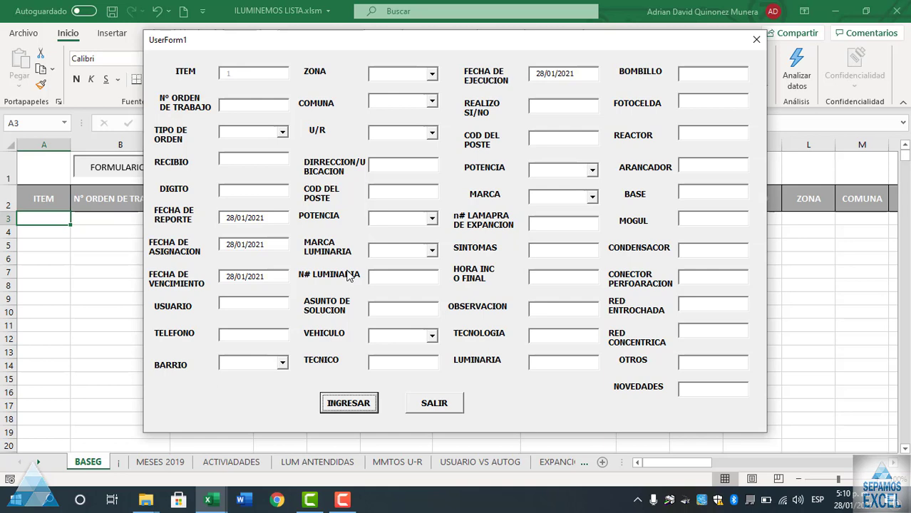
pyautogui.click(457, 413)
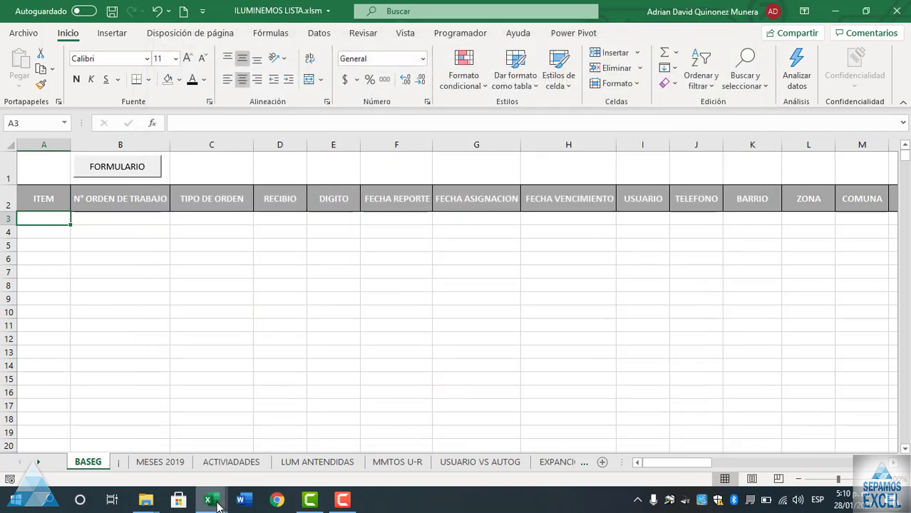
# Switch to the Diseña tu propio formulario workbook, glance at BASE1, and open BASE2.
pyautogui.moveTo(209, 500)
pyautogui.click(115, 443)
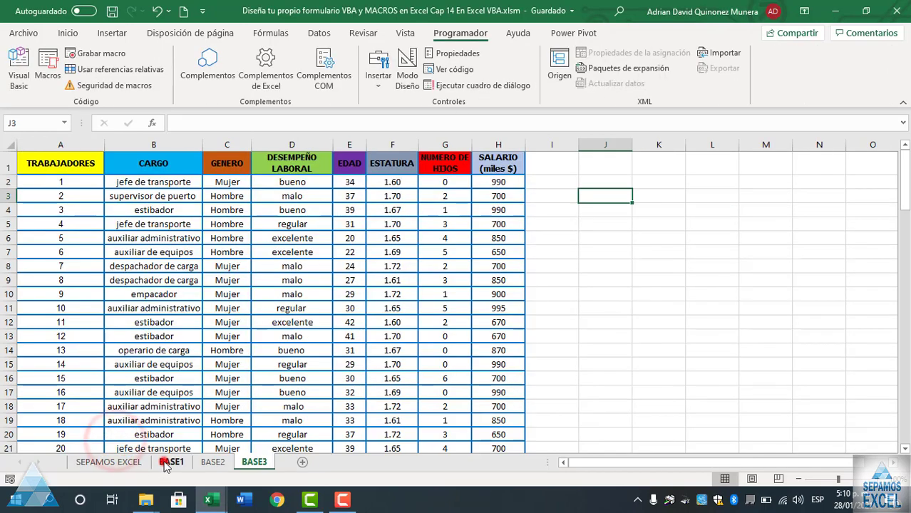
pyautogui.click(167, 462)
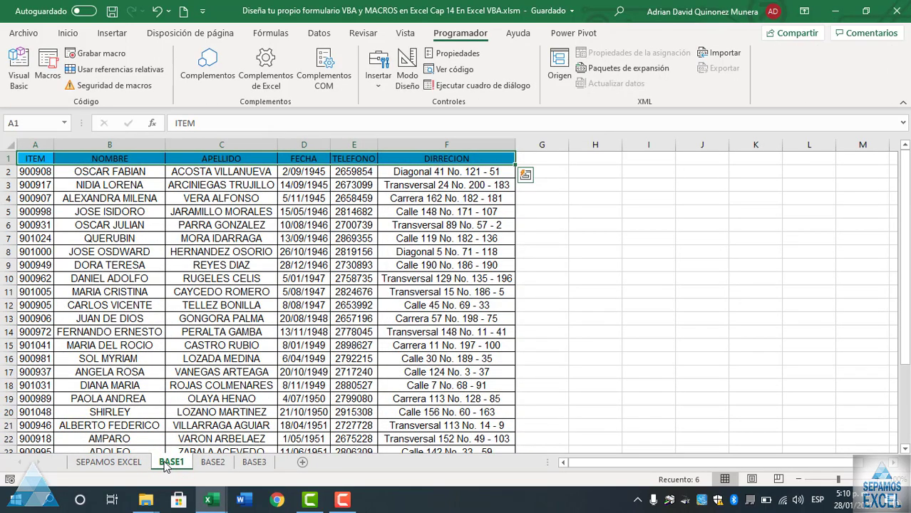
pyautogui.click(631, 239)
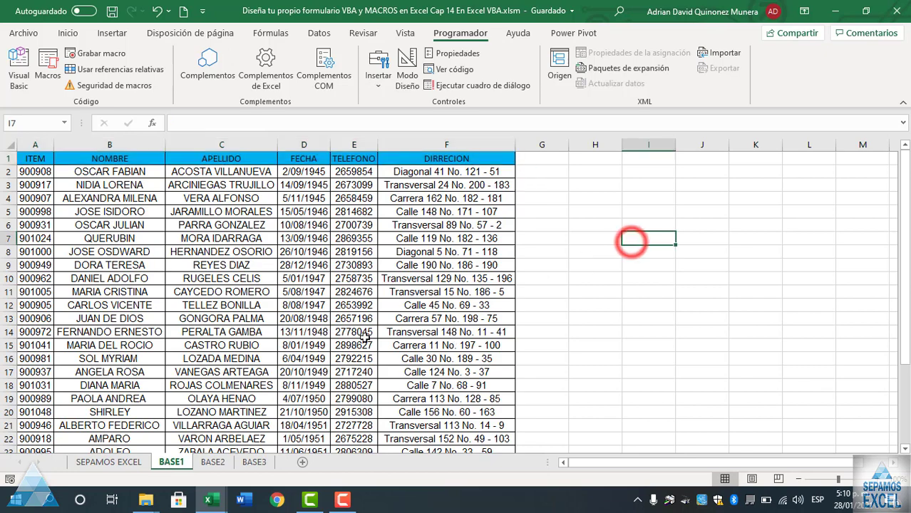
pyautogui.click(214, 462)
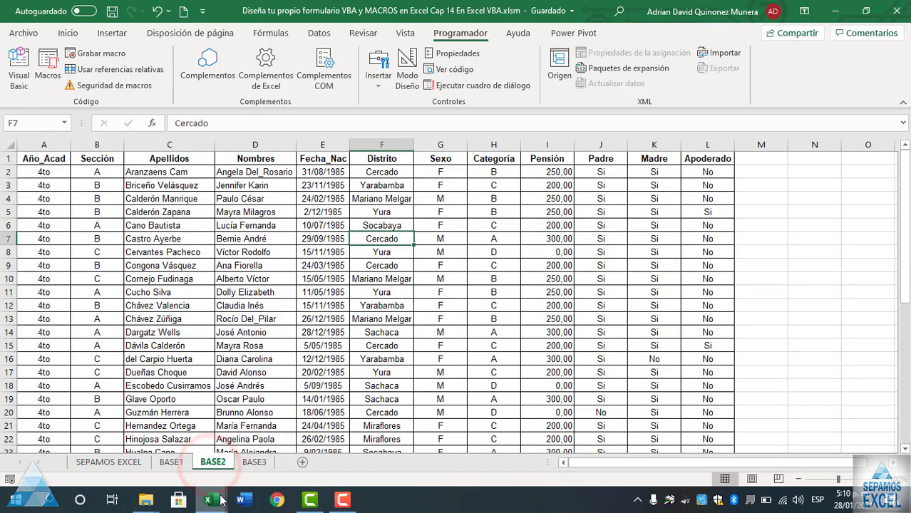
# In the FERRETARIA CC workbook, peek at the ENTRADAS sheet, then return to INVENTARIOS DE LAS VENTAS.
pyautogui.moveTo(221, 501)
pyautogui.click(314, 428)
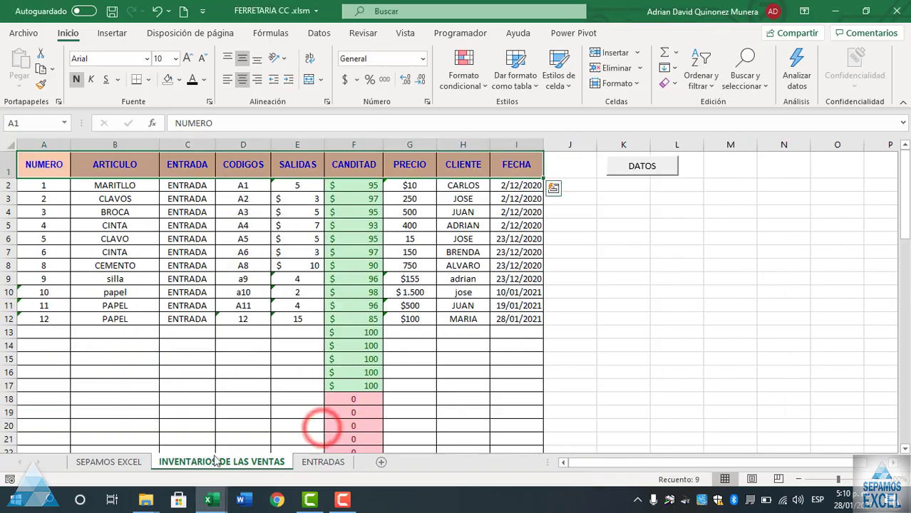
pyautogui.click(311, 452)
pyautogui.click(321, 463)
pyautogui.click(249, 462)
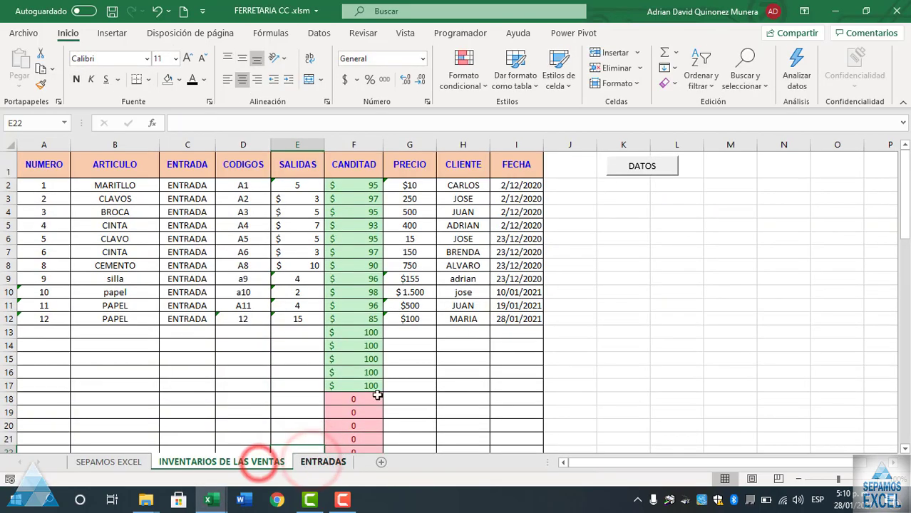
# Open the FERRETERIA inventory form on the right and preview its article search window, then close both.
pyautogui.click(631, 174)
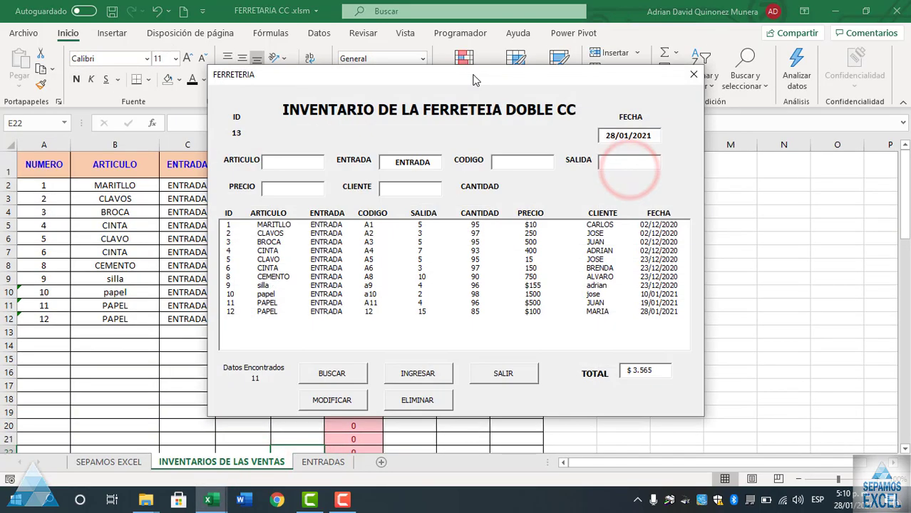
pyautogui.moveTo(472, 75)
pyautogui.mouseDown()
pyautogui.moveTo(625, 78)
pyautogui.moveTo(671, 57)
pyautogui.mouseUp()
pyautogui.click(535, 353)
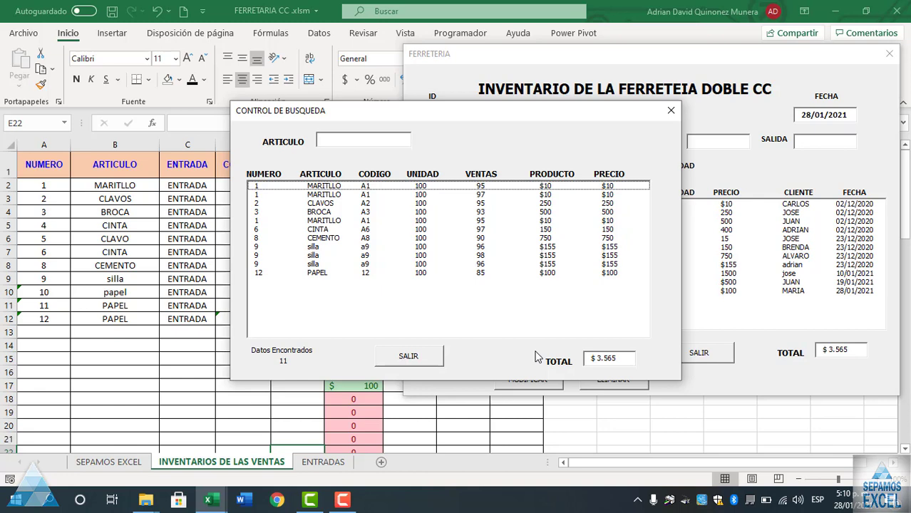
pyautogui.click(433, 355)
pyautogui.click(889, 54)
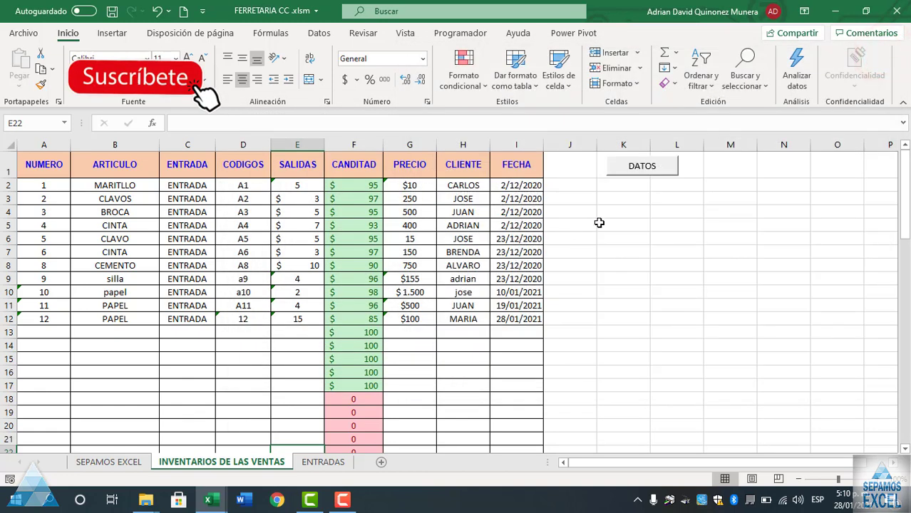
# Reopen the inventory form and article search window, moving the search window up-left to uncover the form.
pyautogui.click(631, 168)
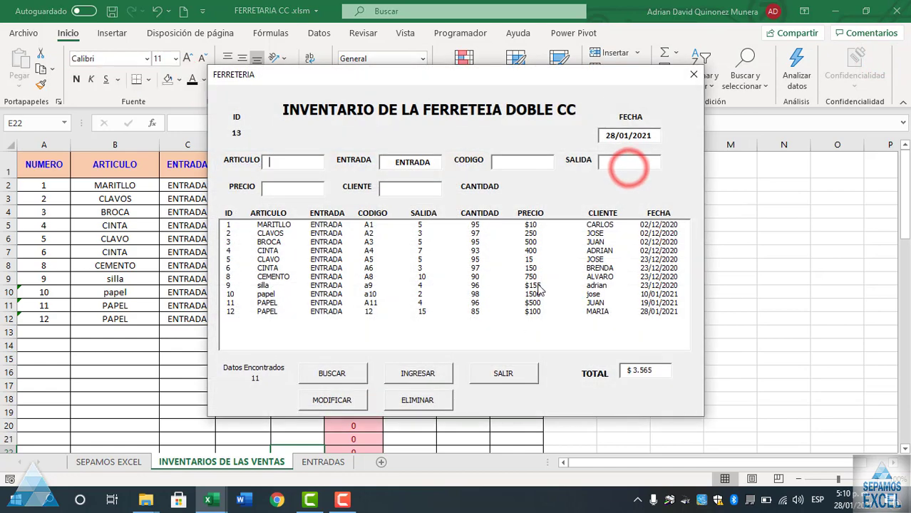
pyautogui.moveTo(436, 76); pyautogui.dragTo(603, 73)
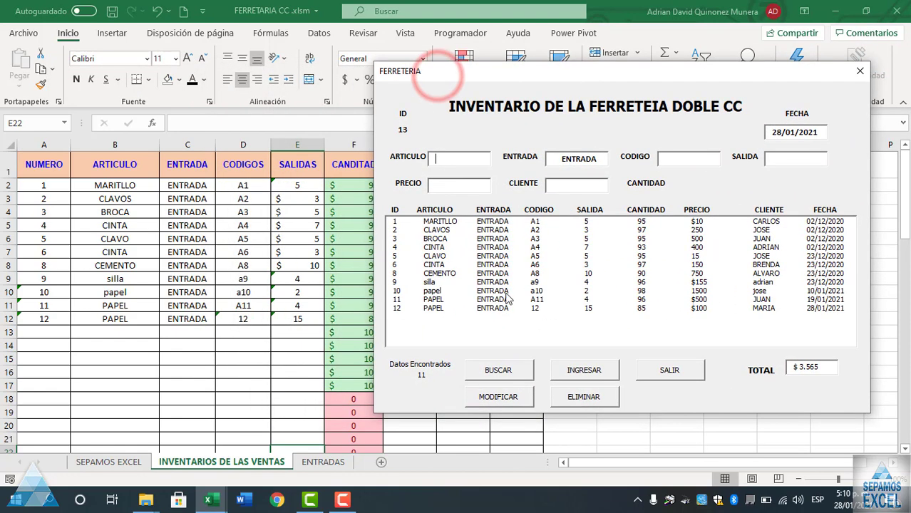
pyautogui.click(499, 371)
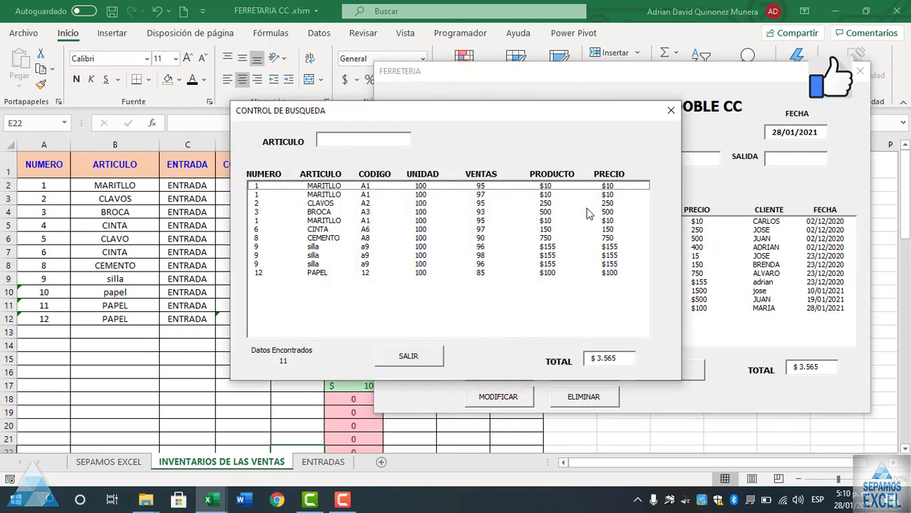
pyautogui.moveTo(550, 125); pyautogui.dragTo(390, 74)
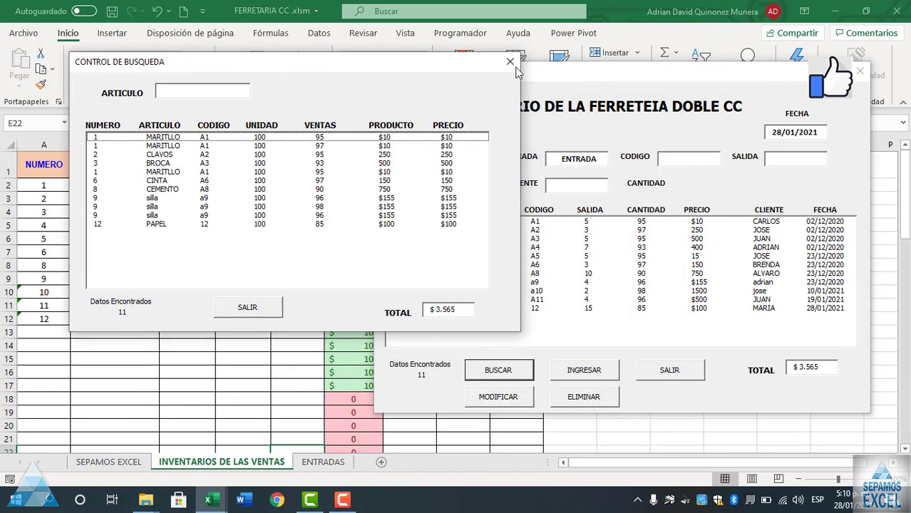
pyautogui.click(510, 62)
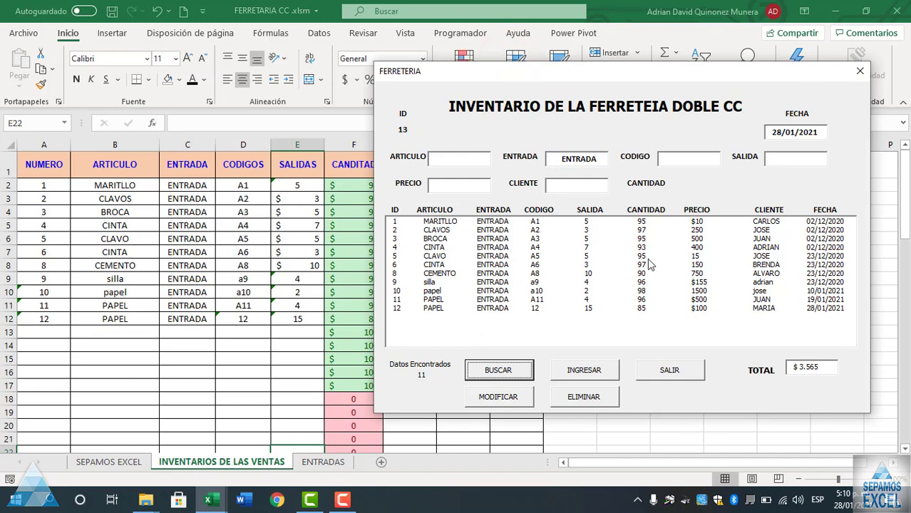
# Browse the BROCA, CEMENTO and silla search results, close both forms, and switch to BASE DE DATOS.
pyautogui.click(531, 371)
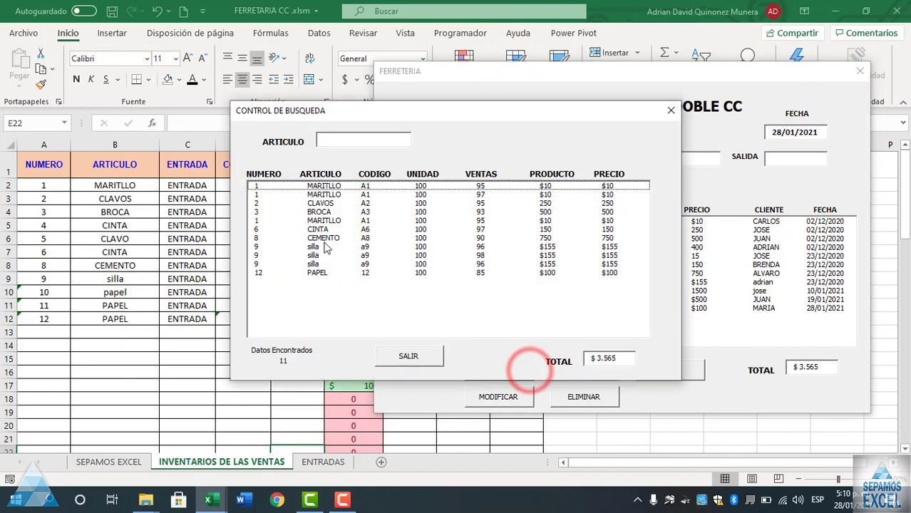
pyautogui.click(392, 212)
pyautogui.click(389, 238)
pyautogui.click(389, 264)
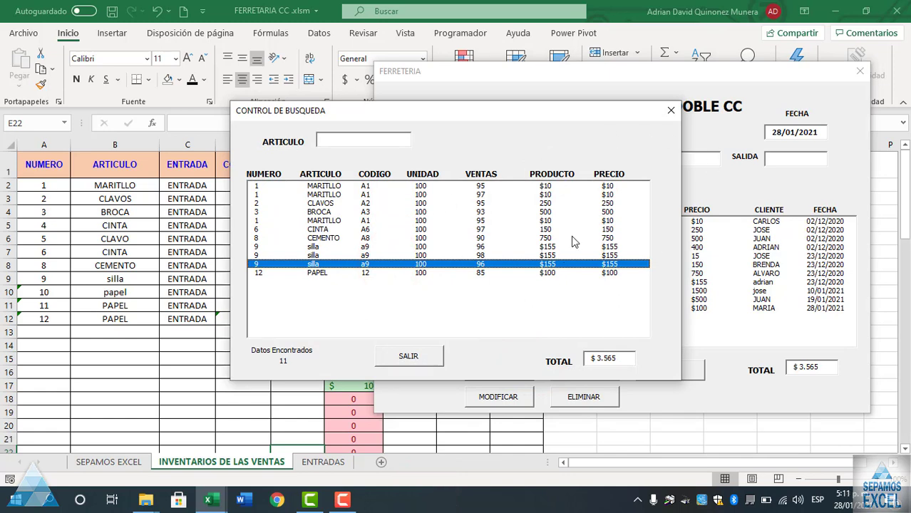
pyautogui.click(671, 110)
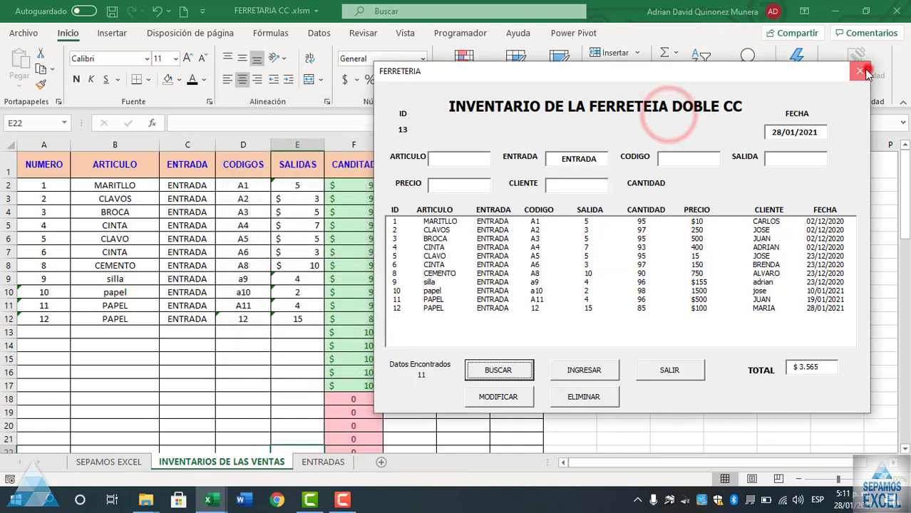
pyautogui.click(860, 72)
pyautogui.click(208, 499)
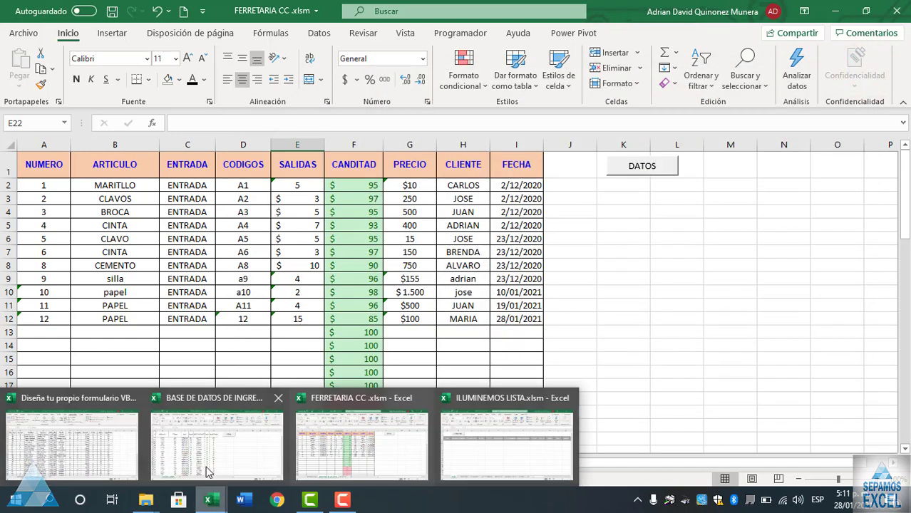
pyautogui.click(213, 448)
# Open the income entry form beside the table and preview its record search window.
pyautogui.click(537, 175)
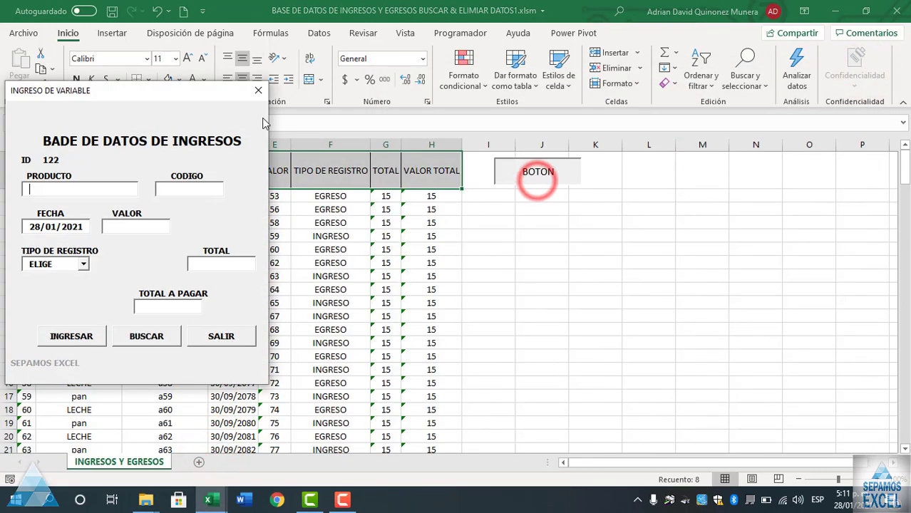
pyautogui.moveTo(204, 94)
pyautogui.mouseDown()
pyautogui.moveTo(251, 105)
pyautogui.moveTo(675, 92)
pyautogui.mouseUp()
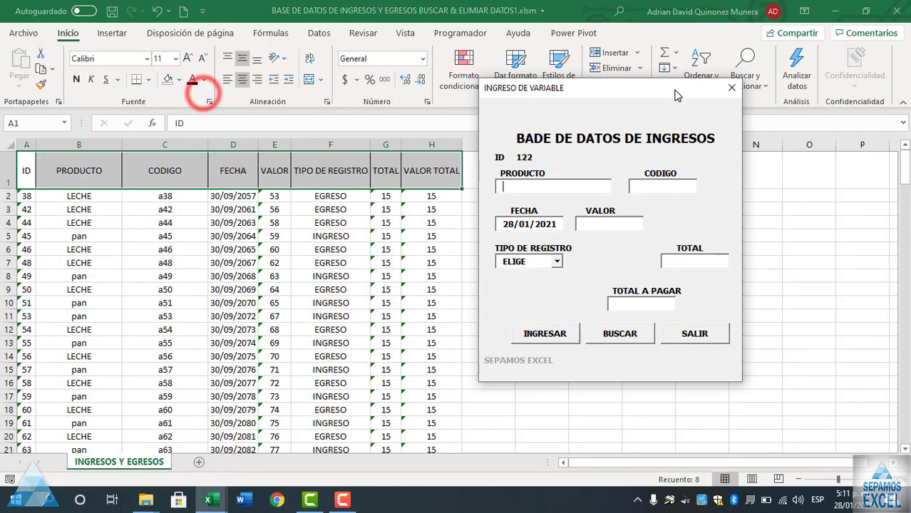
pyautogui.click(622, 339)
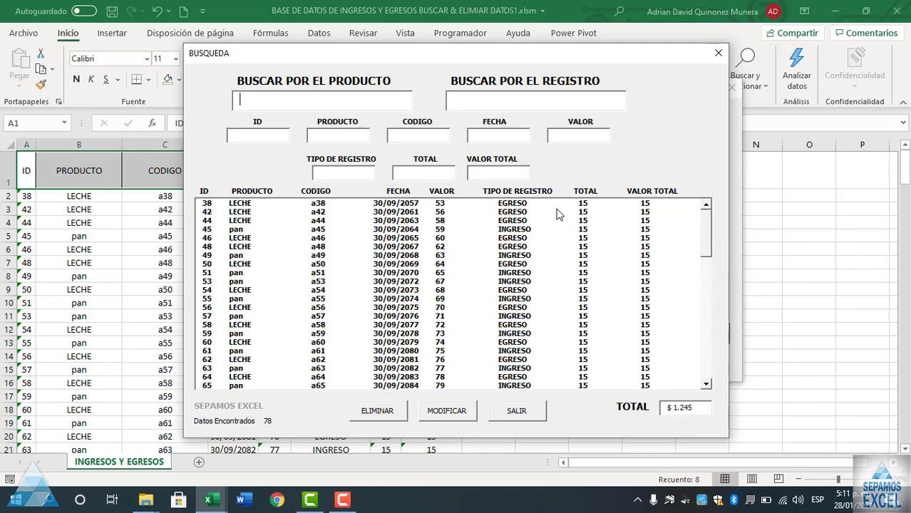
pyautogui.click(722, 55)
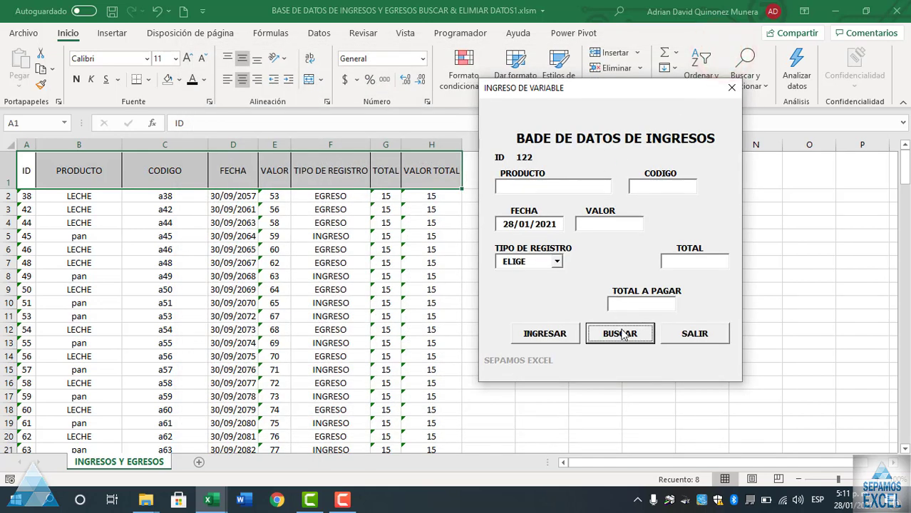
# Move the entry form up-right, view the search listing all records, then close both forms.
pyautogui.moveTo(587, 87); pyautogui.dragTo(680, 51)
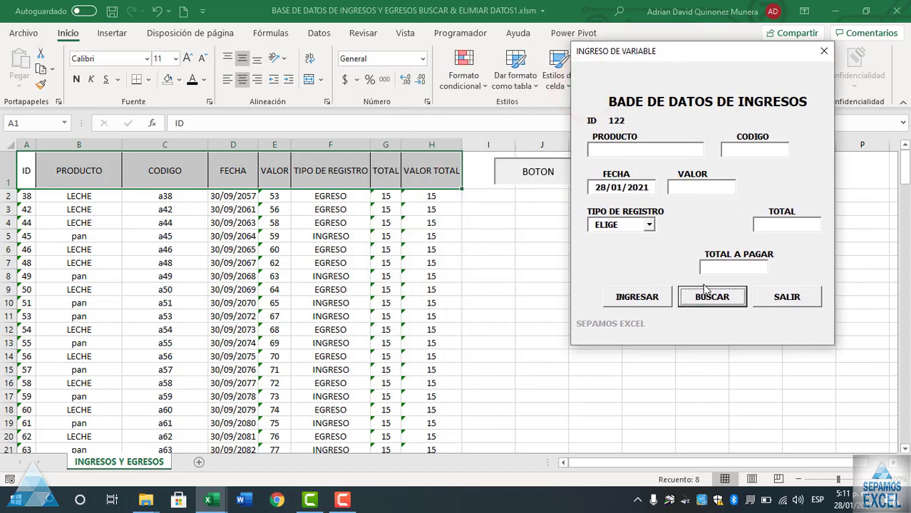
pyautogui.click(706, 295)
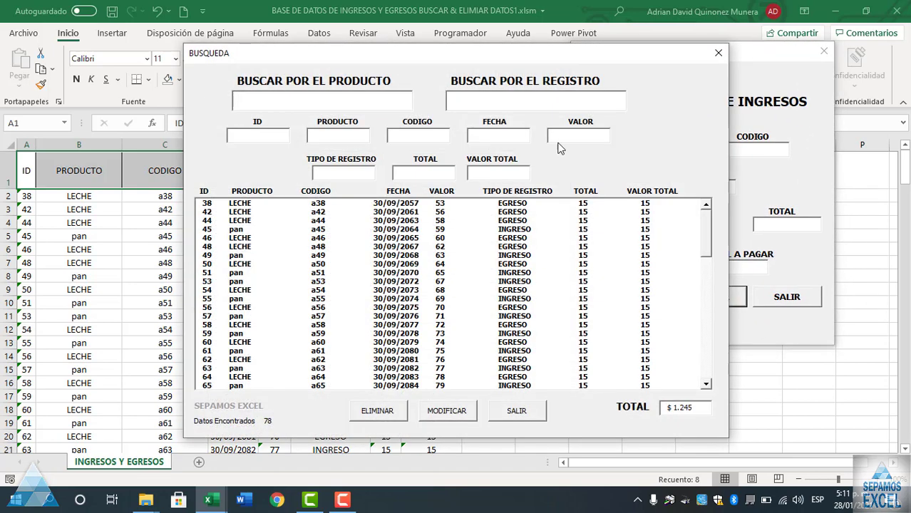
pyautogui.click(716, 53)
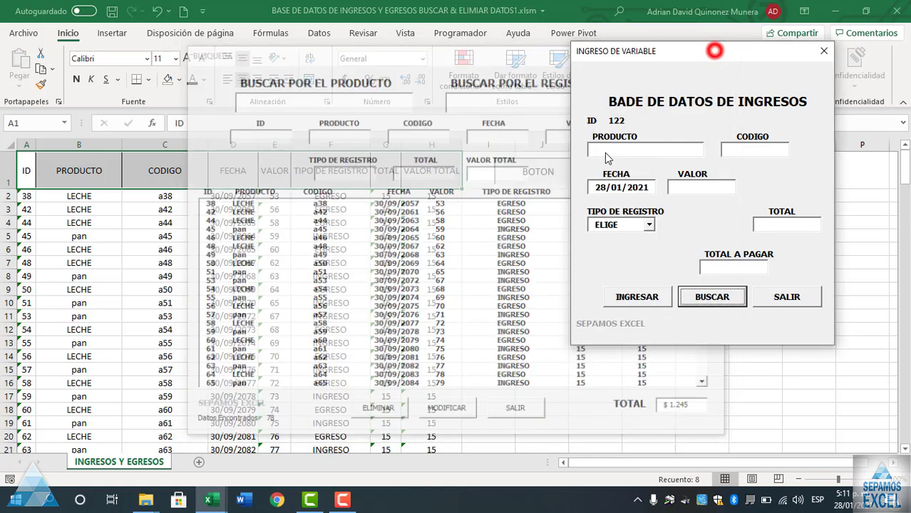
pyautogui.click(791, 298)
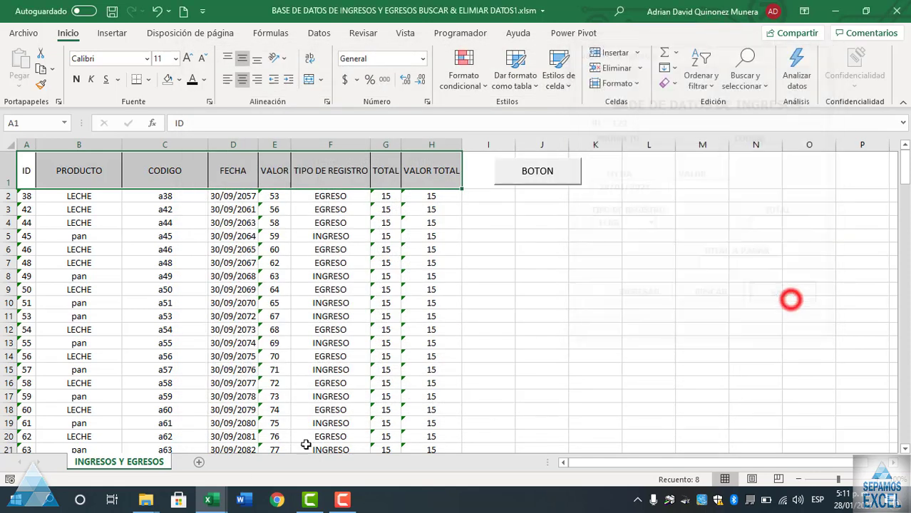
pyautogui.moveTo(208, 500)
pyautogui.click(480, 431)
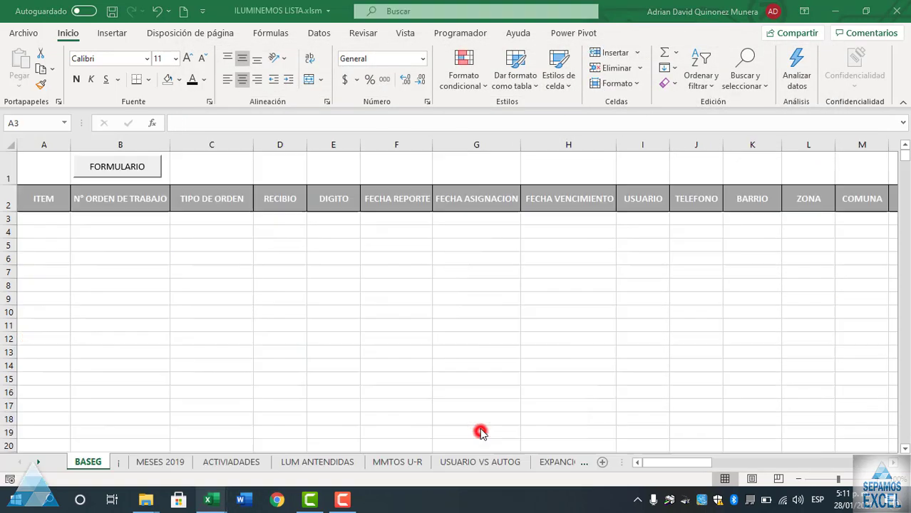
pyautogui.click(135, 178)
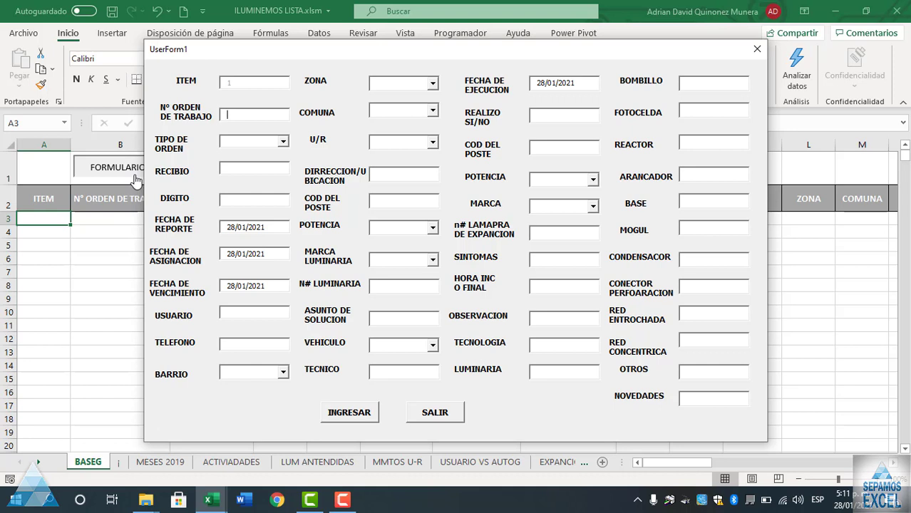
pyautogui.press('Tab')
pyautogui.press('Tab')
pyautogui.press('Tab')
pyautogui.press('Tab')
pyautogui.press('Tab')
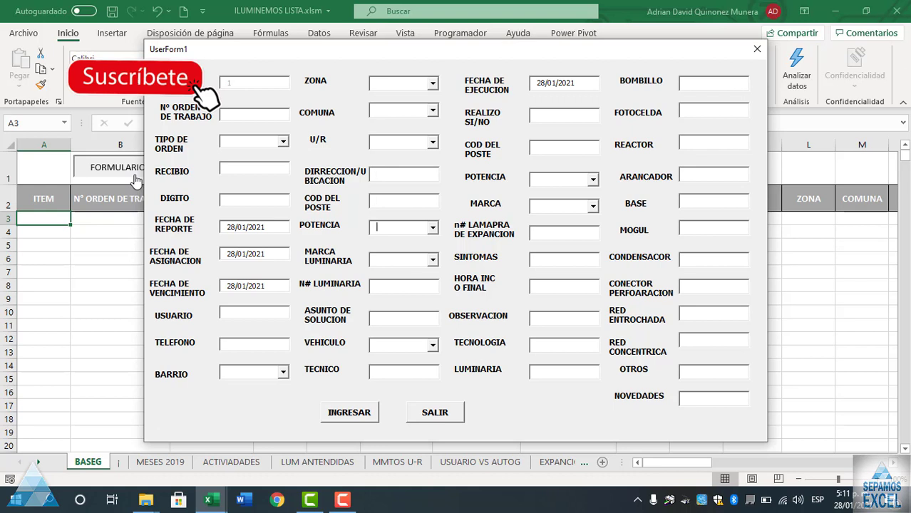
pyautogui.press('Tab')
pyautogui.press('Tab')
pyautogui.press('Tab')
pyautogui.press('Tab')
pyautogui.press('Tab')
pyautogui.press('Tab')
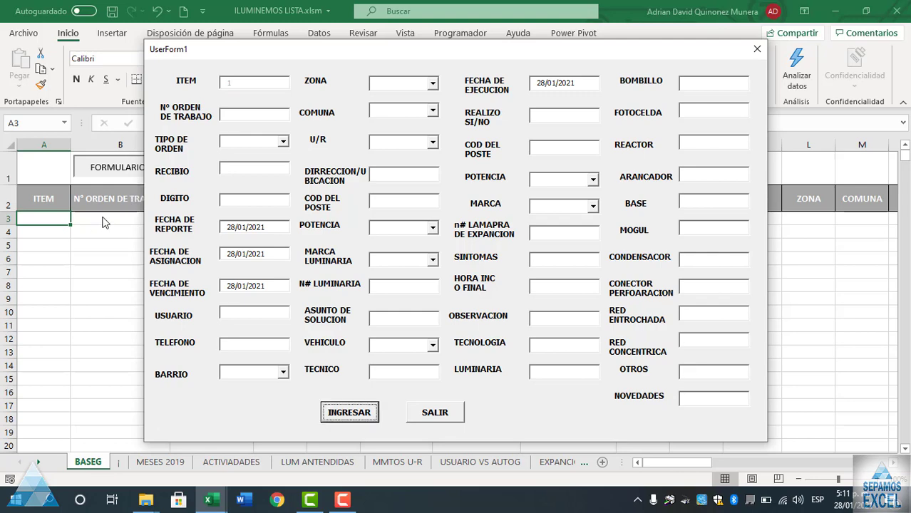
pyautogui.click(754, 57)
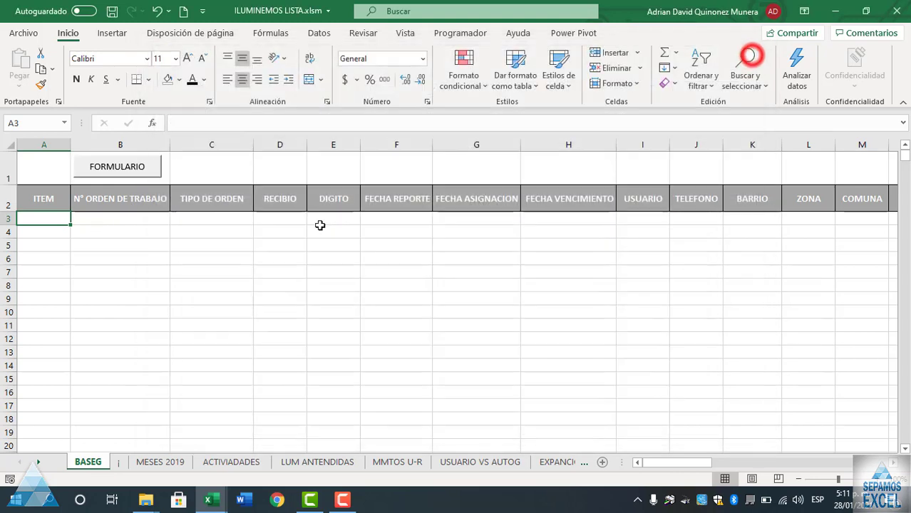
pyautogui.moveTo(216, 501)
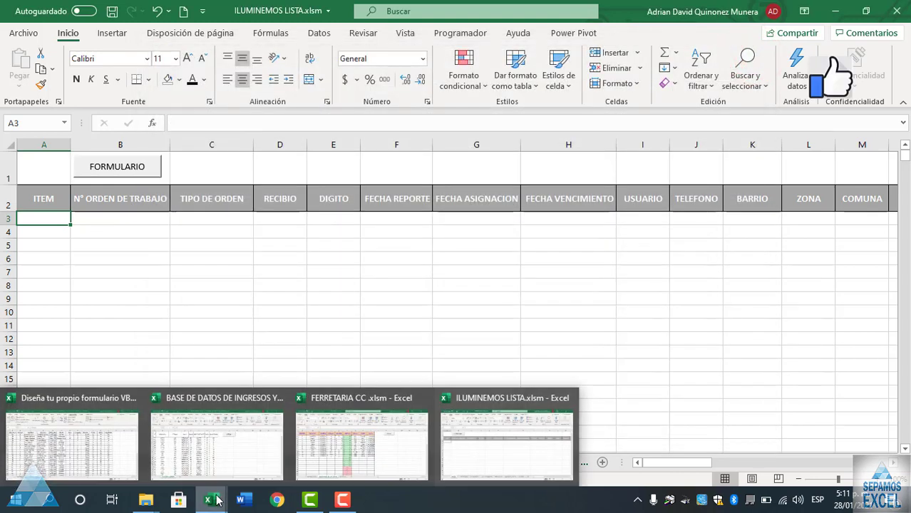
# Switch to the BASE DE DATOS workbook, open the income entry form right of the table, then close it.
pyautogui.click(205, 437)
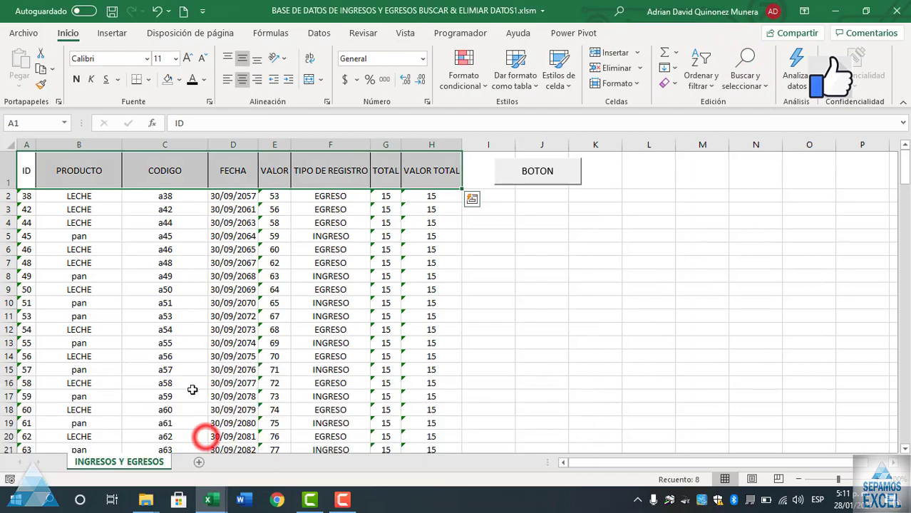
pyautogui.click(529, 184)
pyautogui.moveTo(235, 96); pyautogui.dragTo(790, 79)
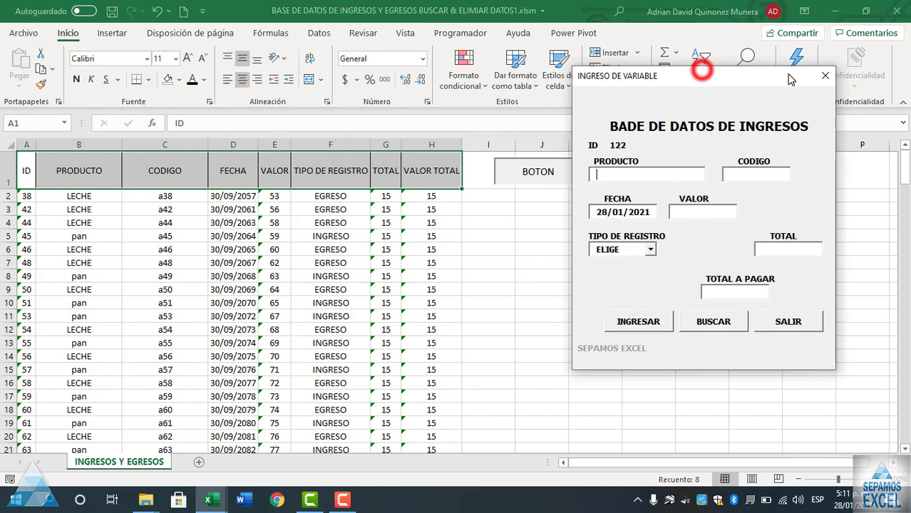
pyautogui.click(826, 76)
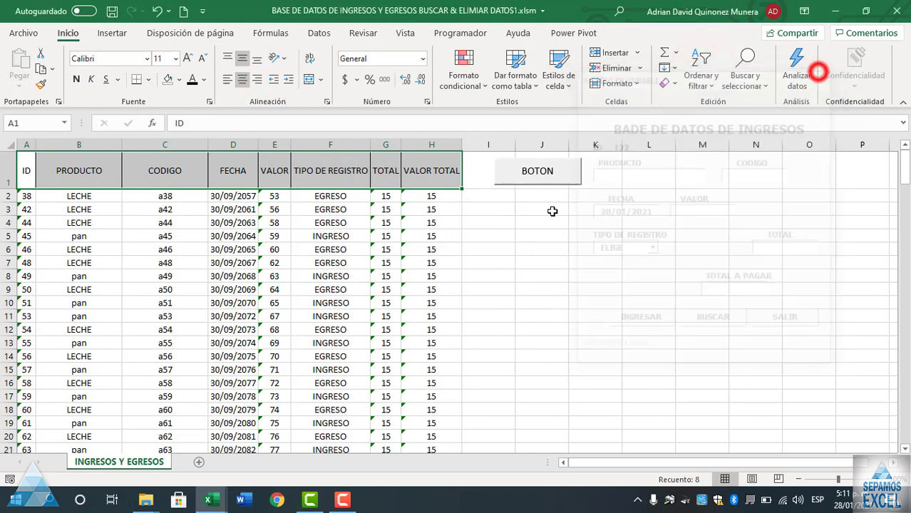
# Reopen the entry form on the right and open BUSQUEDA listing all 78 records, shifted left.
pyautogui.click(574, 172)
pyautogui.moveTo(222, 97)
pyautogui.mouseDown()
pyautogui.moveTo(658, 95)
pyautogui.moveTo(766, 72)
pyautogui.mouseUp()
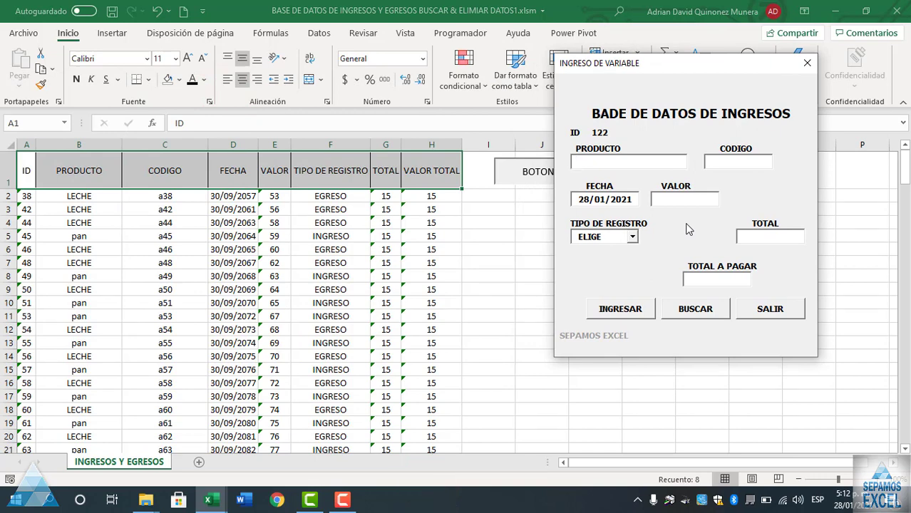
pyautogui.moveTo(660, 69); pyautogui.dragTo(716, 67)
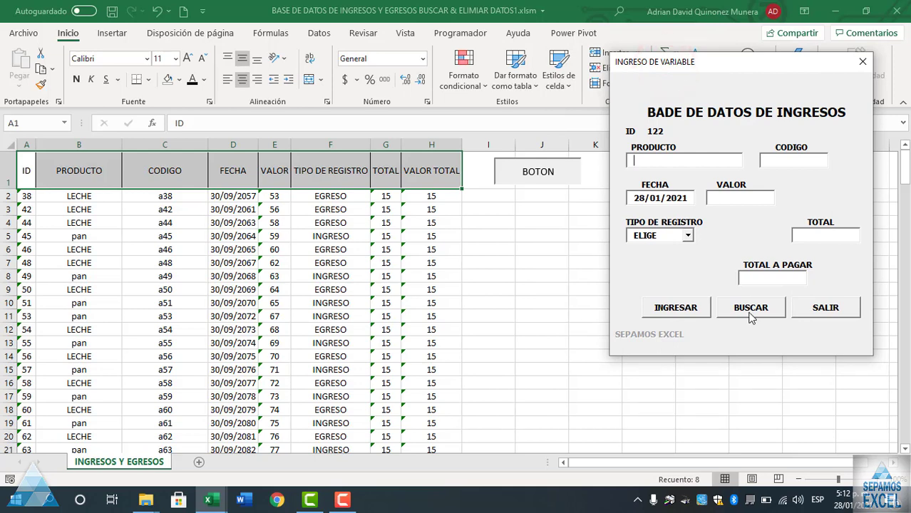
pyautogui.click(751, 314)
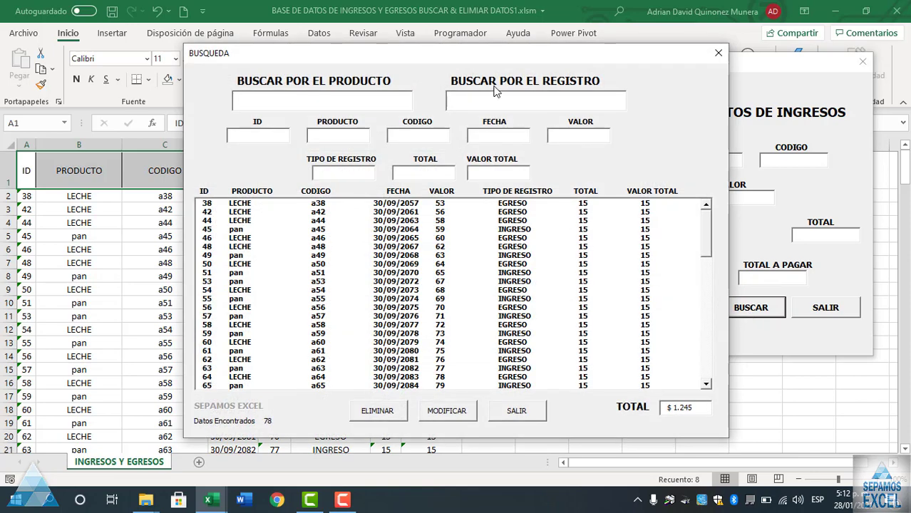
pyautogui.moveTo(492, 55); pyautogui.dragTo(381, 59)
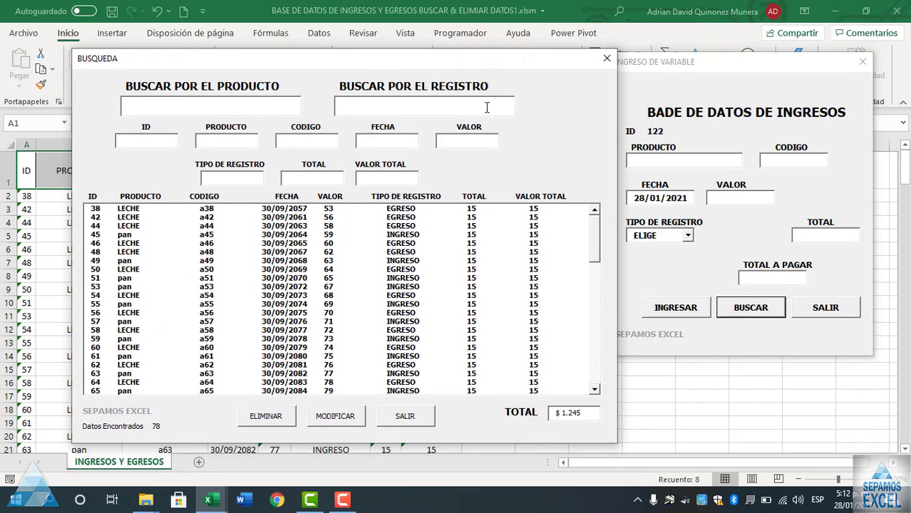